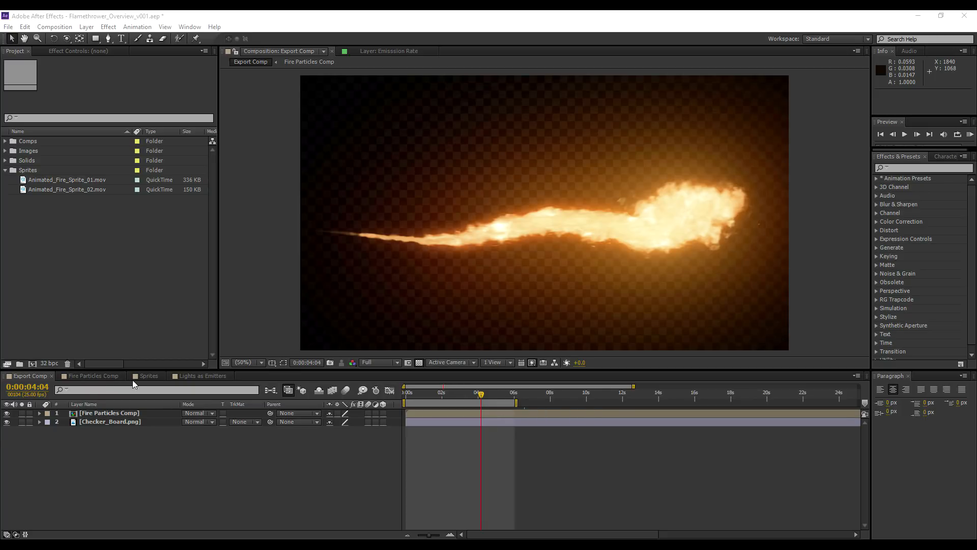
# Step: In the Fire Particles Comp, view Embers Particles soloed under raised preview exposure, then only Fire Particles 01 and 02 at normal exposure
pyautogui.click(102, 376)
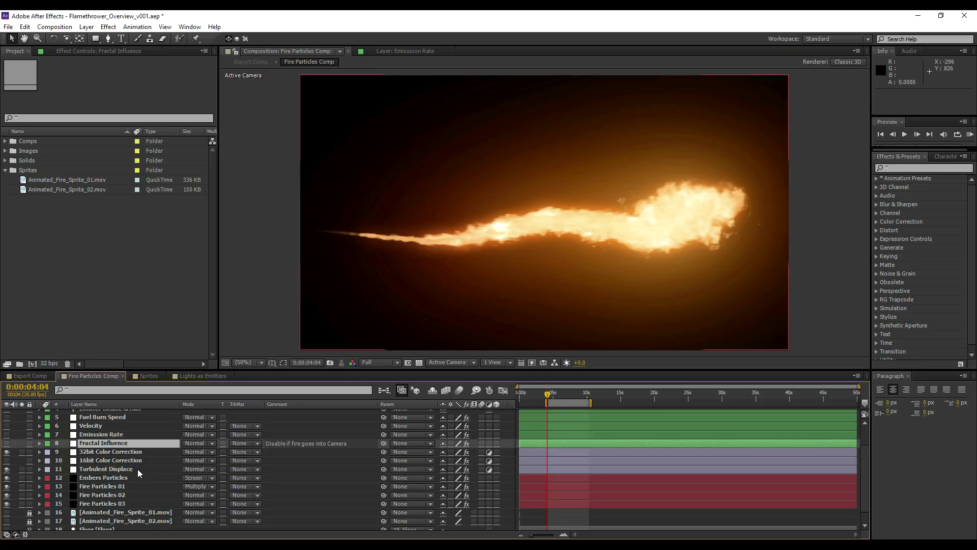
pyautogui.click(99, 488)
pyautogui.click(99, 477)
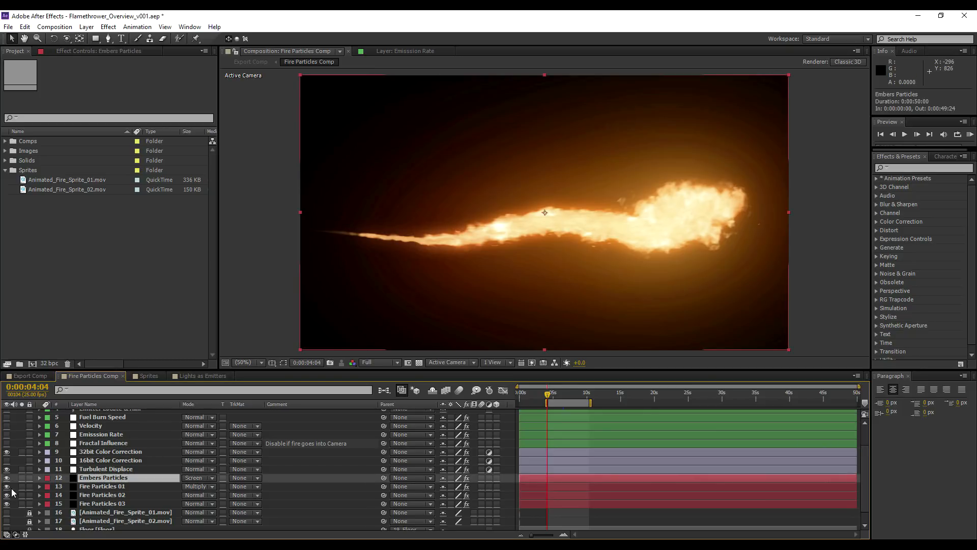
pyautogui.click(22, 478)
pyautogui.moveTo(579, 363); pyautogui.dragTo(614, 364)
pyautogui.keyDown('alt'); pyautogui.click(22, 486); pyautogui.keyUp('alt')
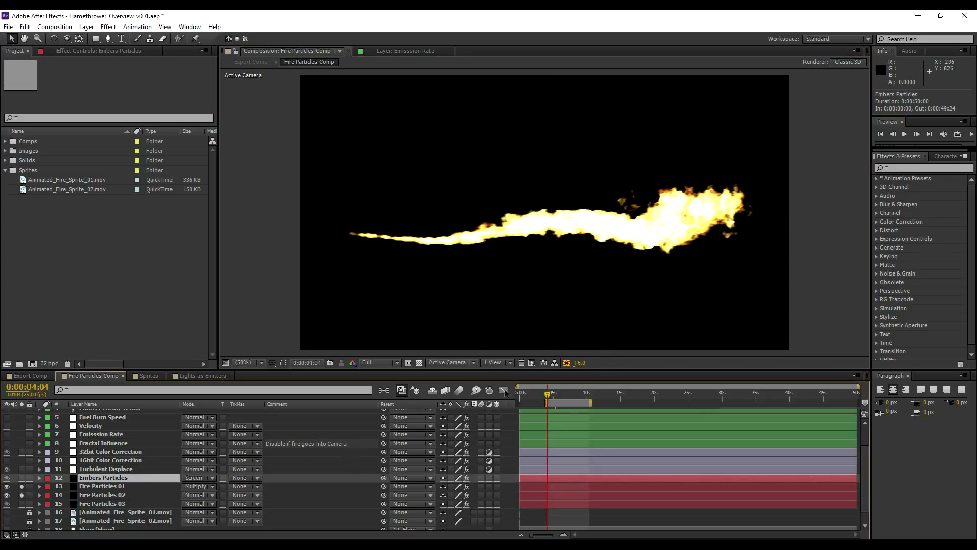
pyautogui.click(567, 362)
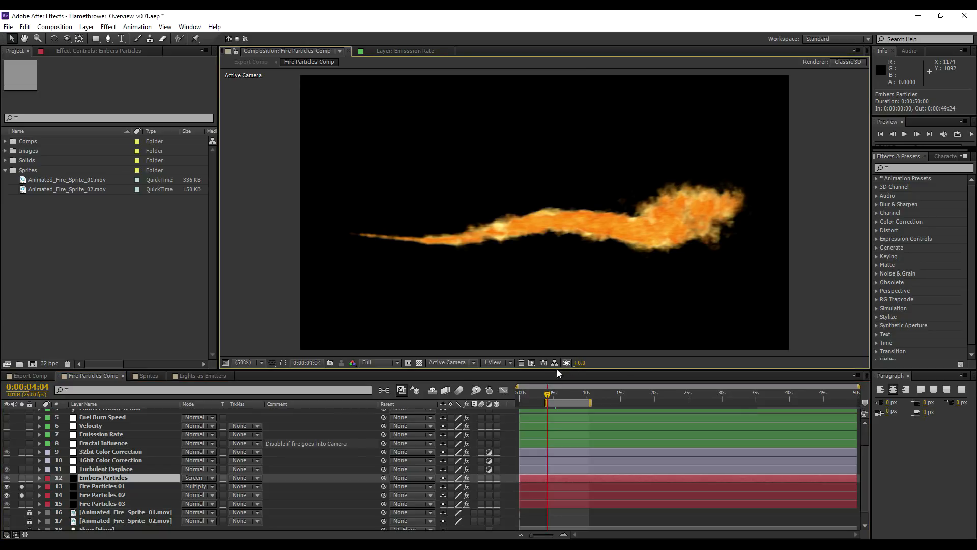
# Step: Inspect Fire Particles 03 alone under raised preview exposure, then solo all four particle layers at normal exposure
pyautogui.keyDown('alt'); pyautogui.click(22, 503); pyautogui.keyUp('alt')
pyautogui.moveTo(579, 363); pyautogui.dragTo(629, 359)
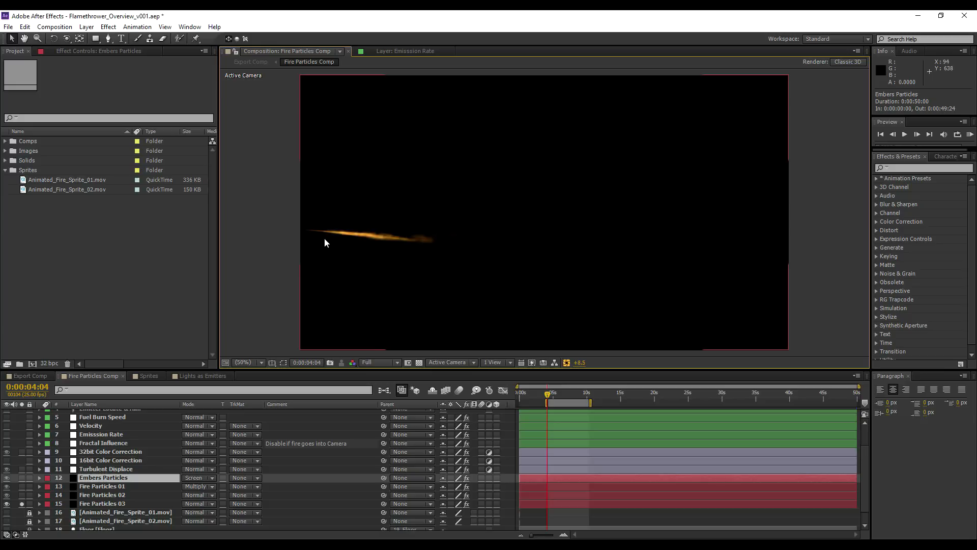
pyautogui.click(566, 362)
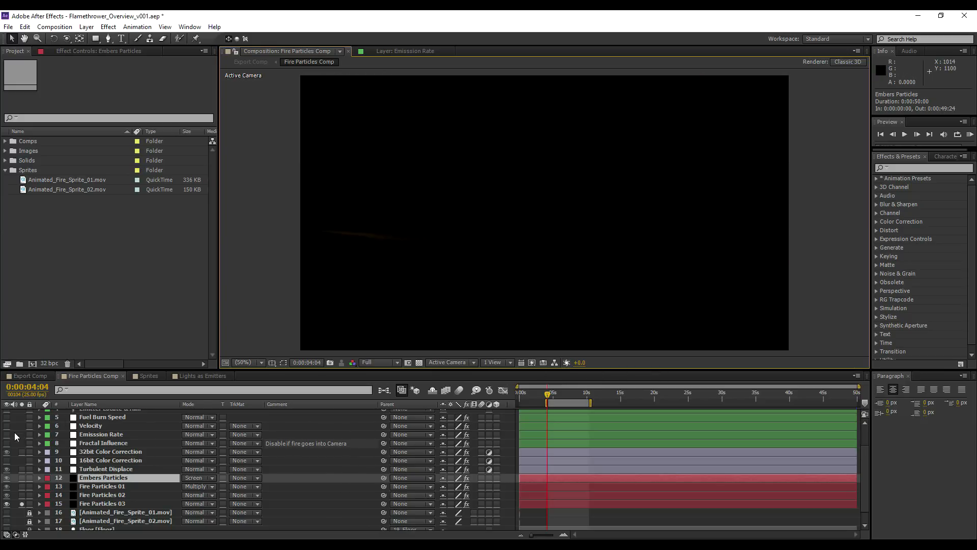
pyautogui.moveTo(26, 496); pyautogui.dragTo(20, 477)
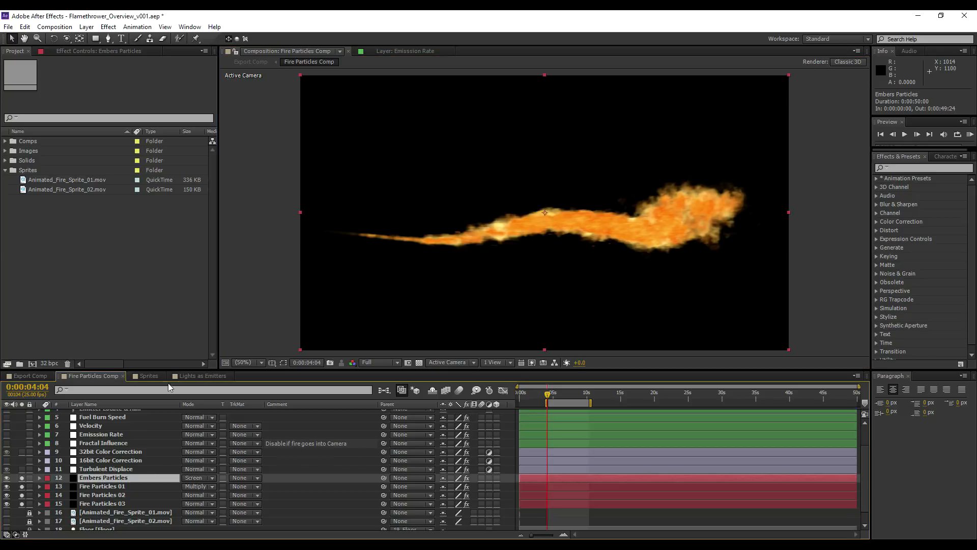
# Step: Open the Sprites composition and check the source footage Animated_Fire_Sprite_01.mov and Animated_Fire_Sprite_02.mov
pyautogui.click(149, 375)
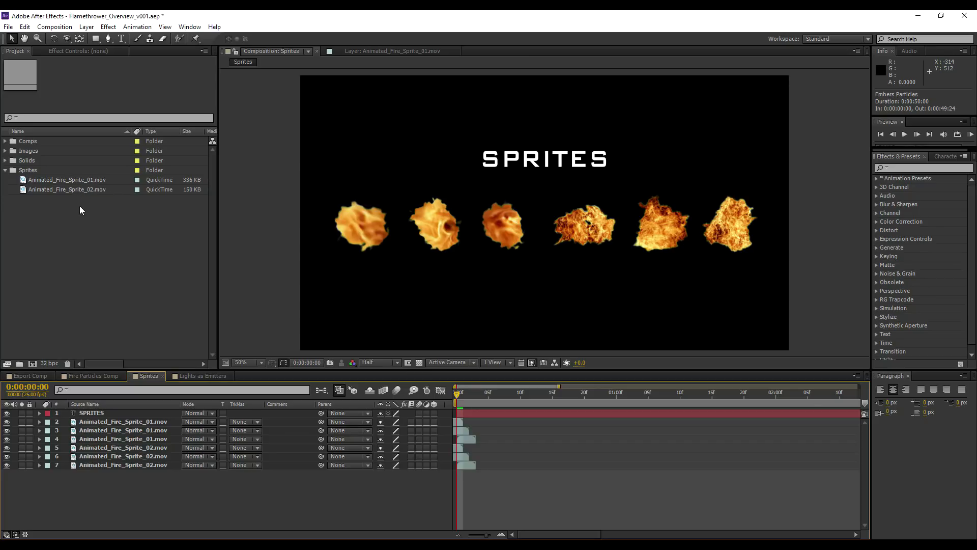
pyautogui.click(54, 179)
pyautogui.click(54, 190)
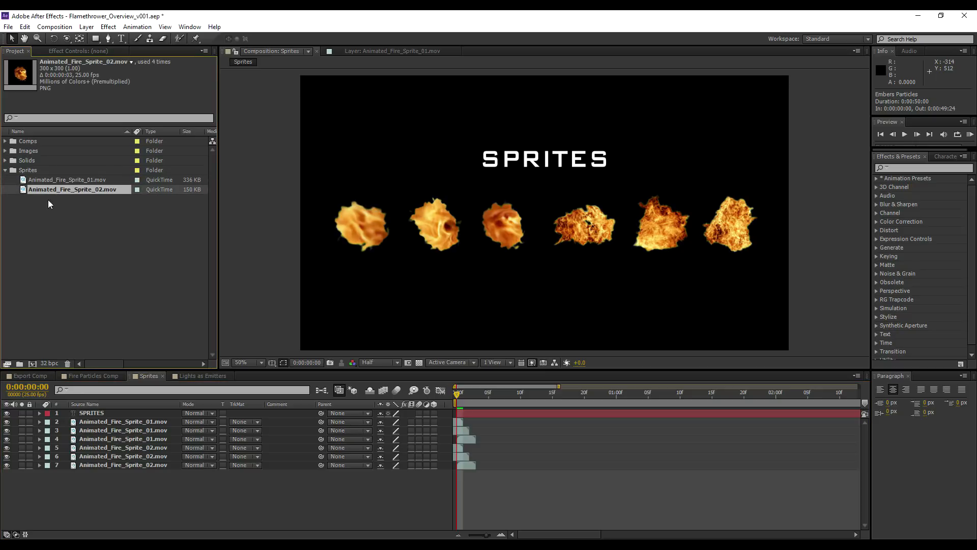
pyautogui.click(72, 216)
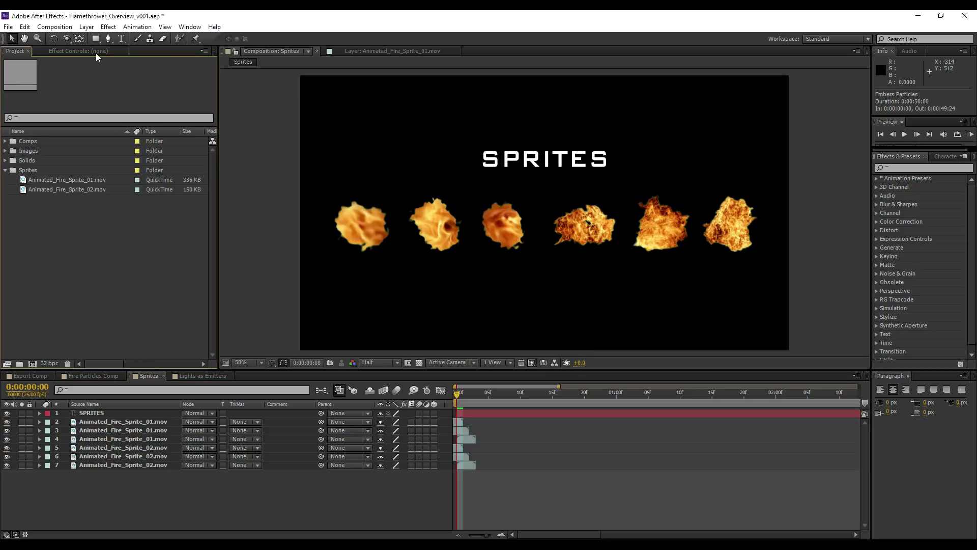
pyautogui.click(62, 28)
pyautogui.click(75, 40)
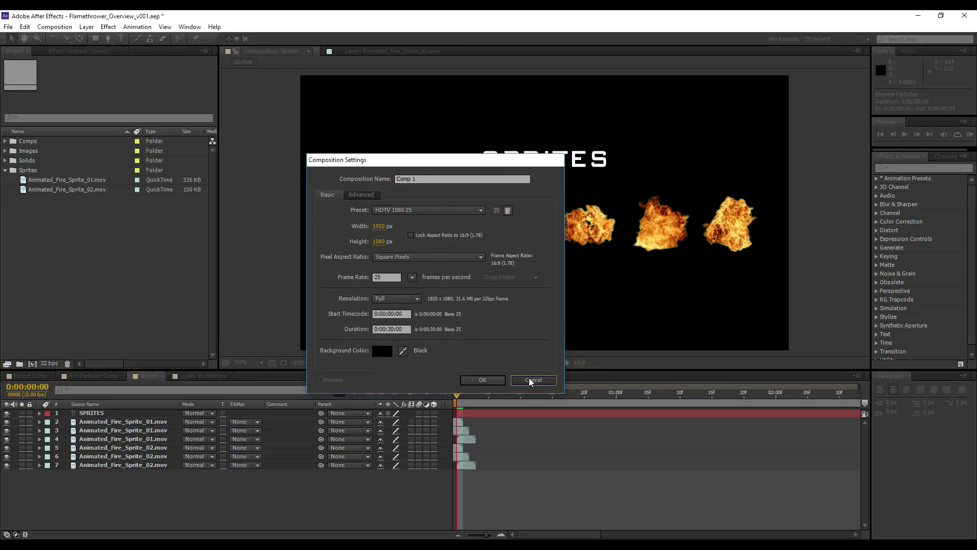
pyautogui.click(531, 380)
# Step: Open the Lights as Emitters composition, select the Emitter light and look up the command for creating a new light layer
pyautogui.click(199, 375)
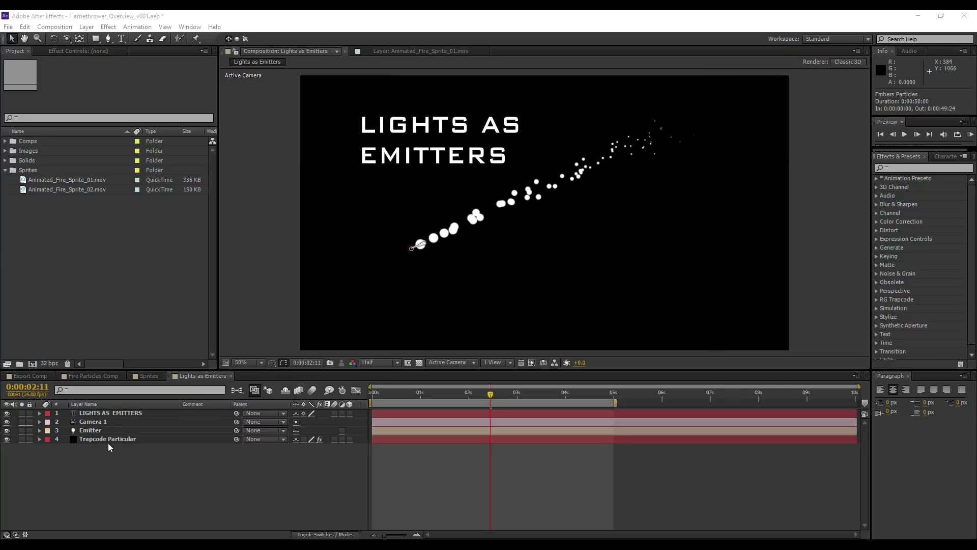
pyautogui.click(90, 431)
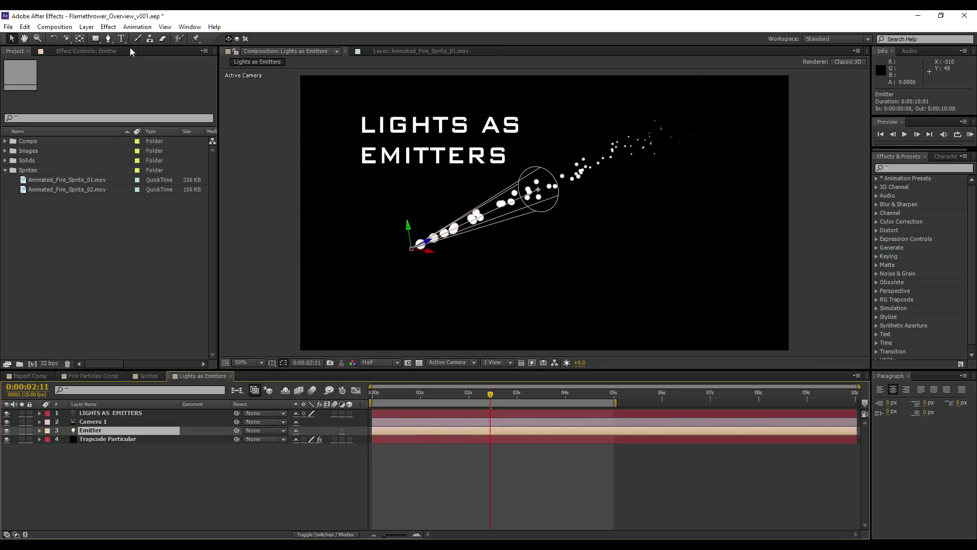
pyautogui.click(86, 27)
pyautogui.moveTo(99, 40)
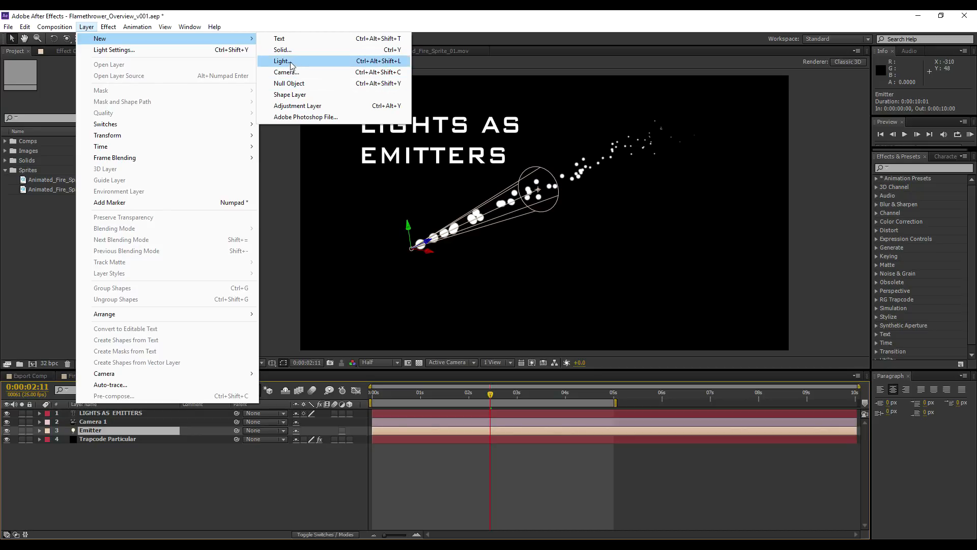
pyautogui.click(105, 466)
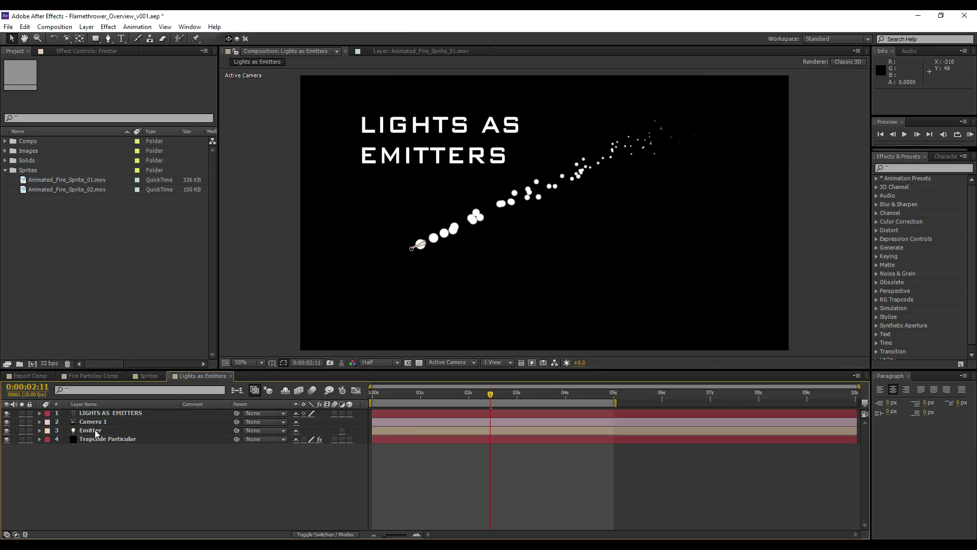
# Step: In the Emitter spot light's settings, set the cone angle to 15° and apply them
pyautogui.click(92, 430)
pyautogui.doubleClick(84, 430)
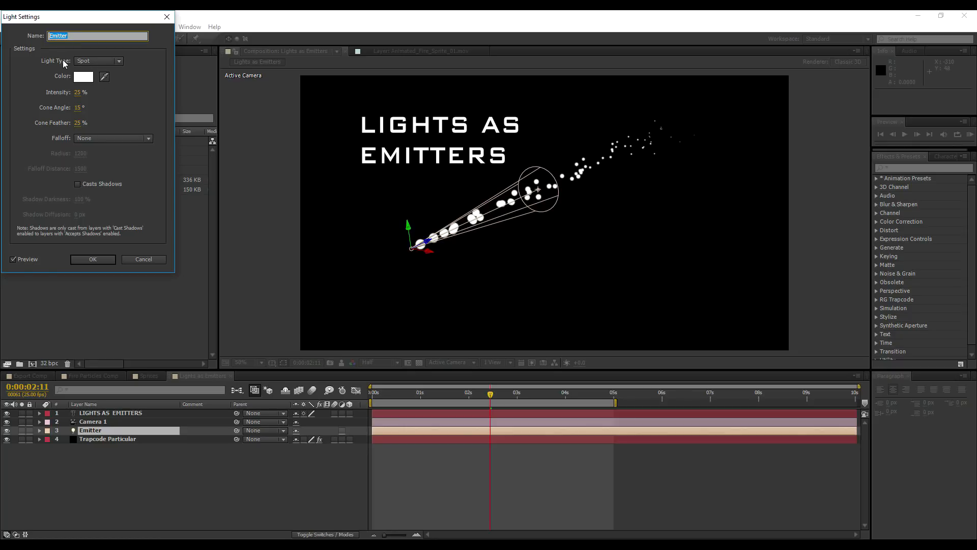
pyautogui.click(77, 107)
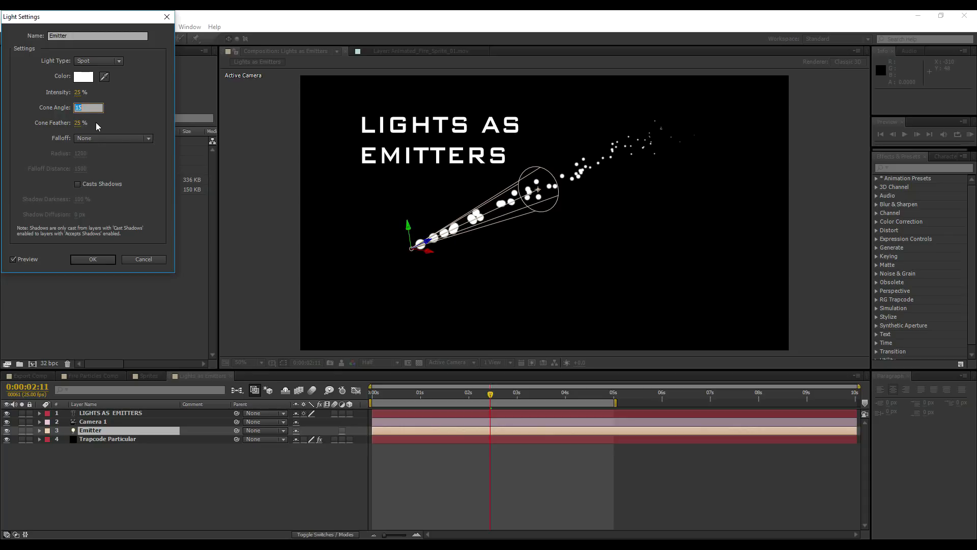
pyautogui.press('Return')
pyautogui.click(78, 108)
pyautogui.write('15')
pyautogui.press('Return')
pyautogui.click(93, 259)
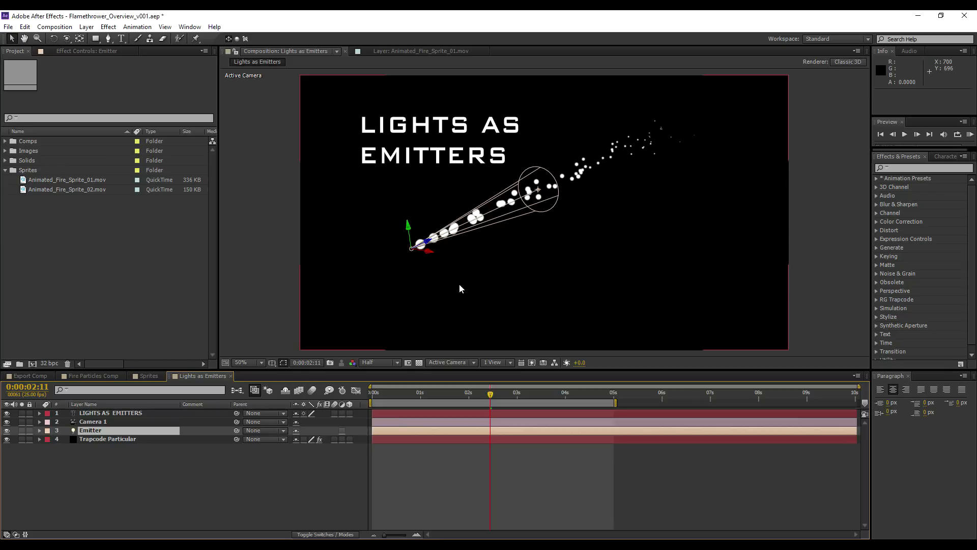
# Step: Replace the expression on the Emitter light's Point of Interest with wiggle (0.5, 10) and preview the animation
pyautogui.click(136, 464)
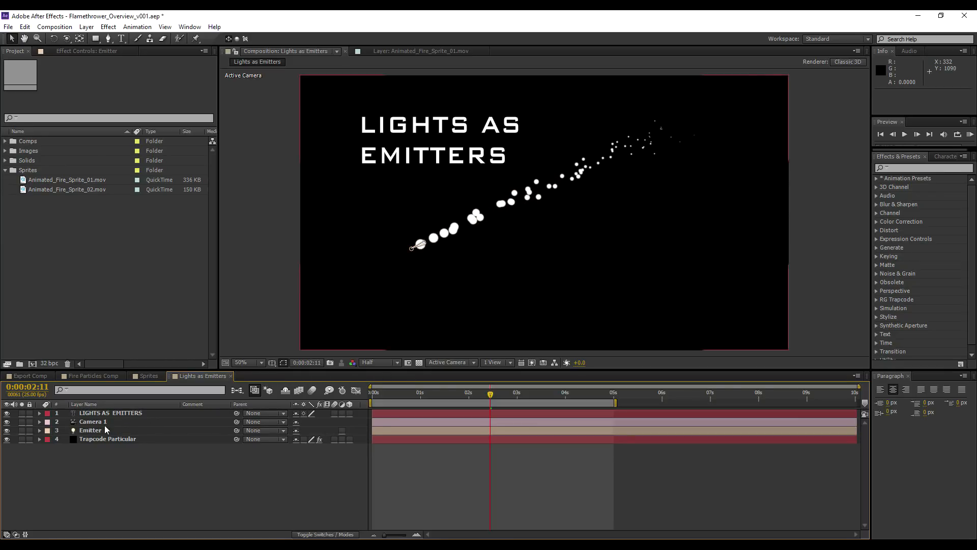
pyautogui.click(72, 431)
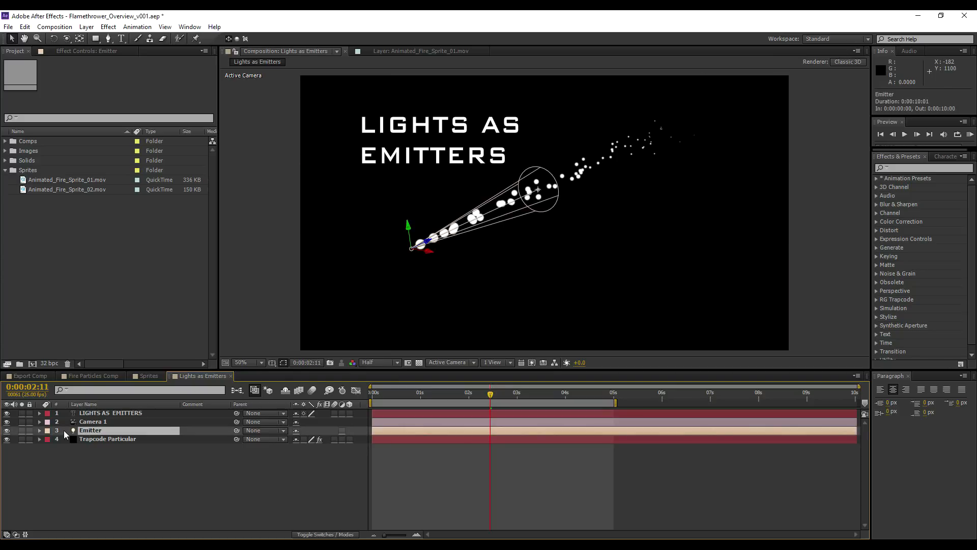
pyautogui.click(40, 430)
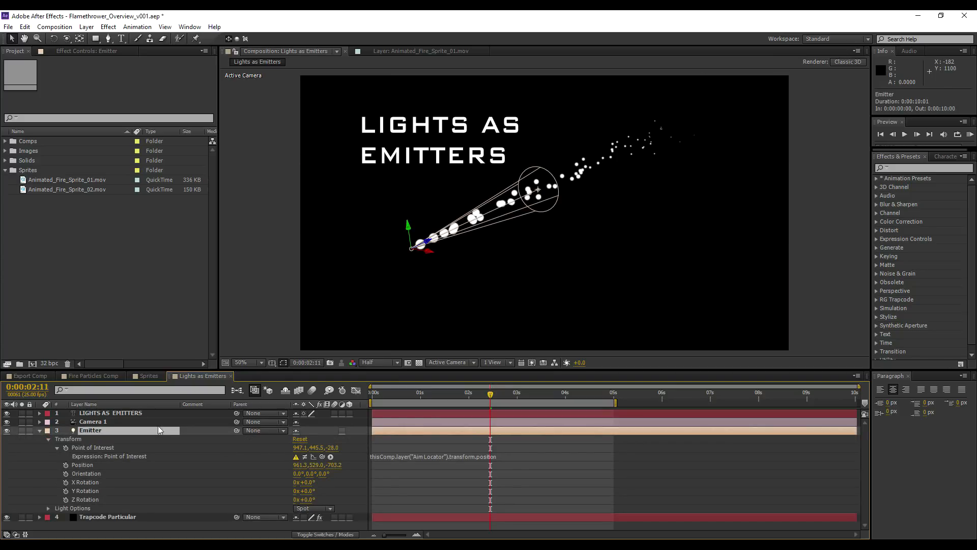
pyautogui.keyDown('alt'); pyautogui.click(67, 448); pyautogui.keyUp('alt')
pyautogui.keyDown('alt'); pyautogui.click(67, 447); pyautogui.keyUp('alt')
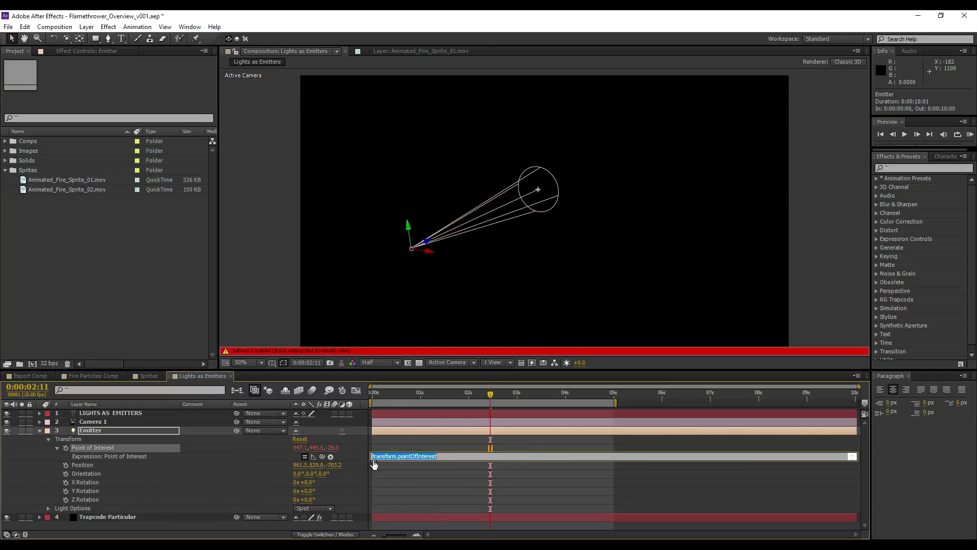
pyautogui.write('wiggle (0.5, 10')
pyautogui.click(431, 472)
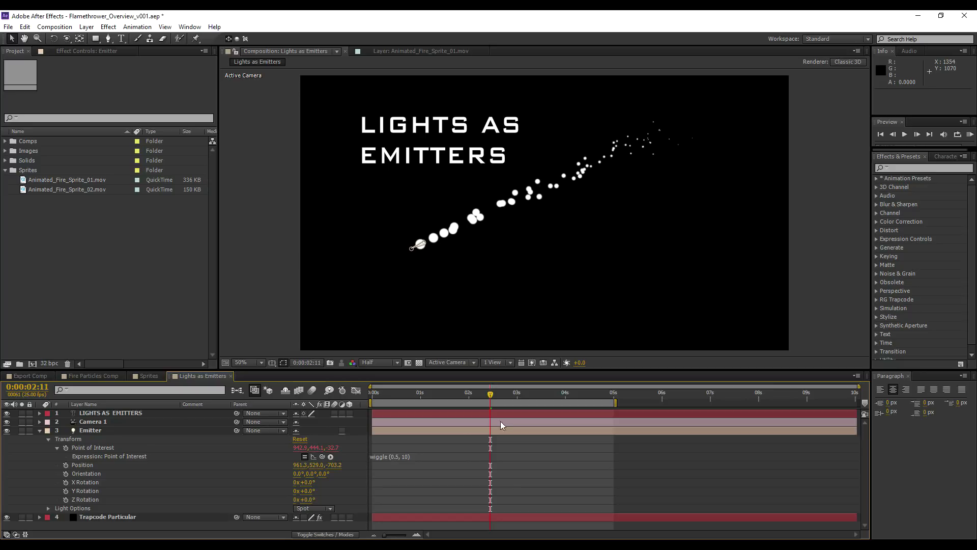
pyautogui.click(970, 134)
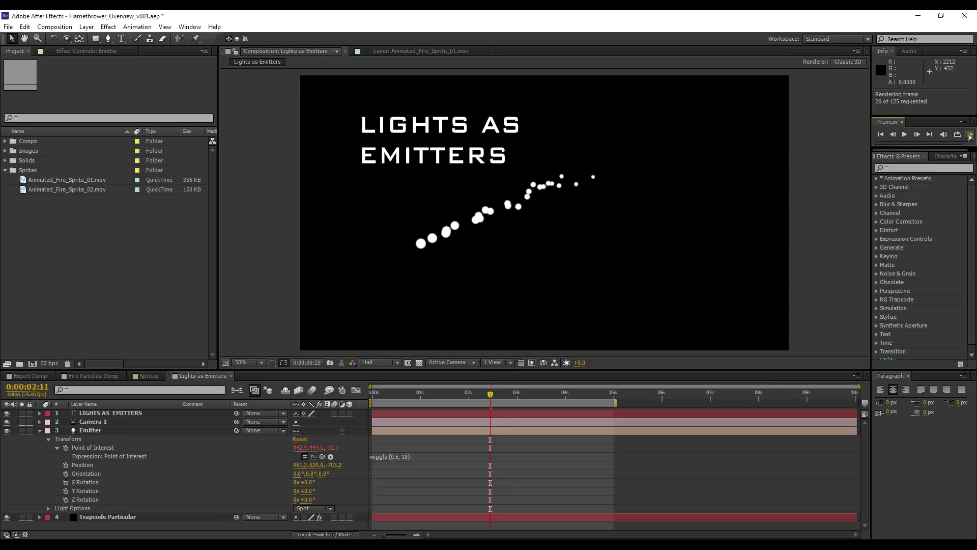
# Step: Raise the amplitude in the Point of Interest wiggle expression to 100 and preview the particle motion
pyautogui.click(395, 456)
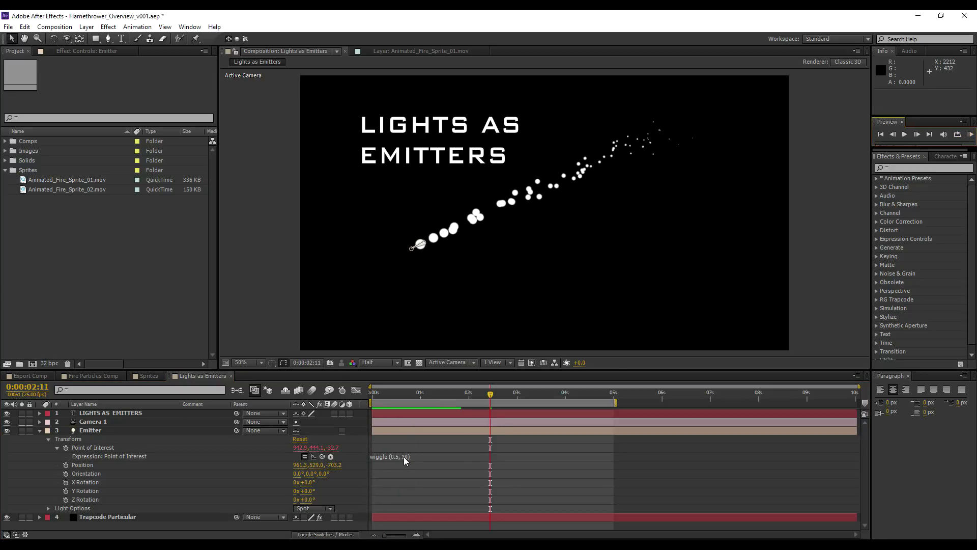
pyautogui.click(403, 456)
pyautogui.click(410, 456)
pyautogui.write('0')
pyautogui.press('KP_Enter')
pyautogui.click(971, 135)
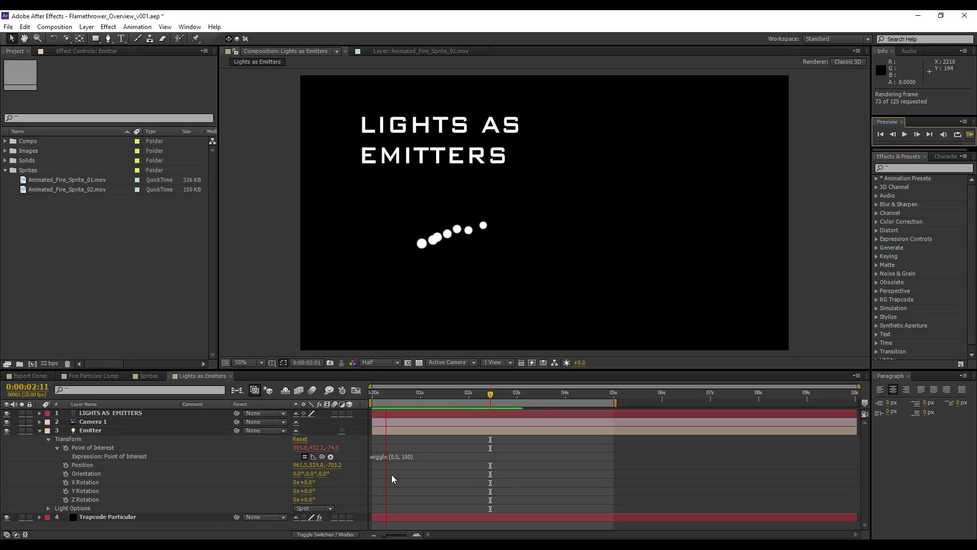
# Step: Change the Point of Interest expression to wiggle (1, 200) and play a RAM preview of the emitter
pyautogui.click(400, 457)
pyautogui.click(405, 456)
pyautogui.press('BackSpace')
pyautogui.press('BackSpace')
pyautogui.write('1')
pyautogui.press('BackSpace')
pyautogui.write('2')
pyautogui.press('KP_Enter')
pyautogui.click(970, 134)
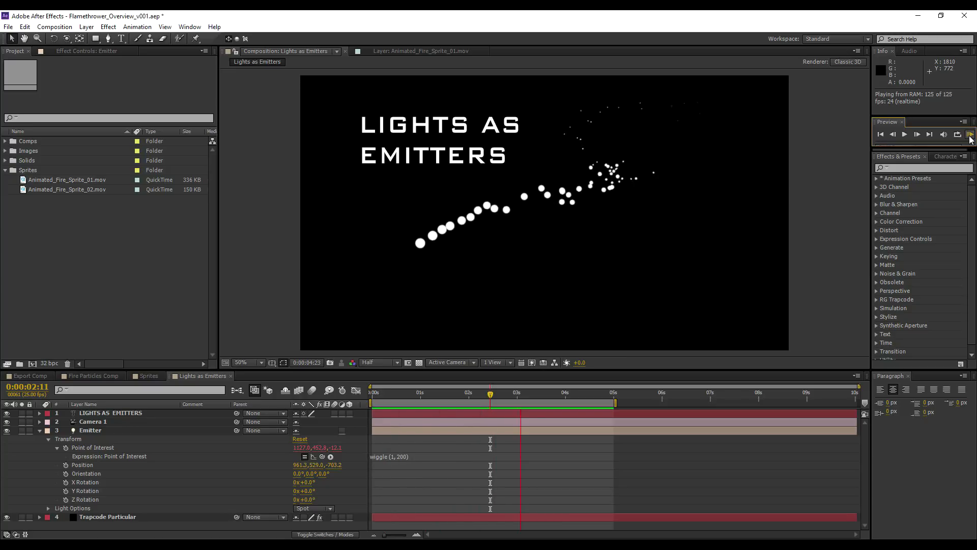
pyautogui.press('space')
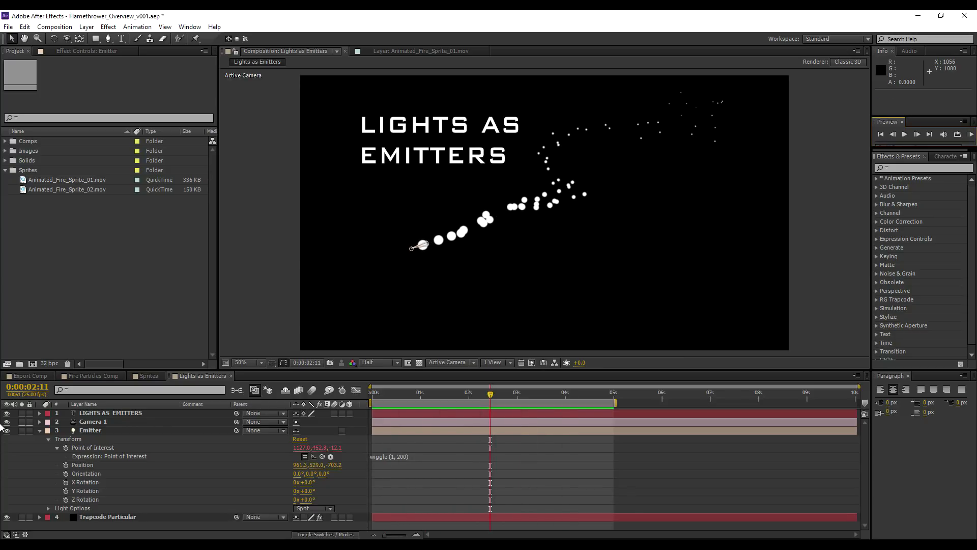
# Step: Collapse the Emitter properties, return to the Fire Particles Comp and leave only Fire Particles 01 soloed
pyautogui.click(39, 430)
pyautogui.click(101, 373)
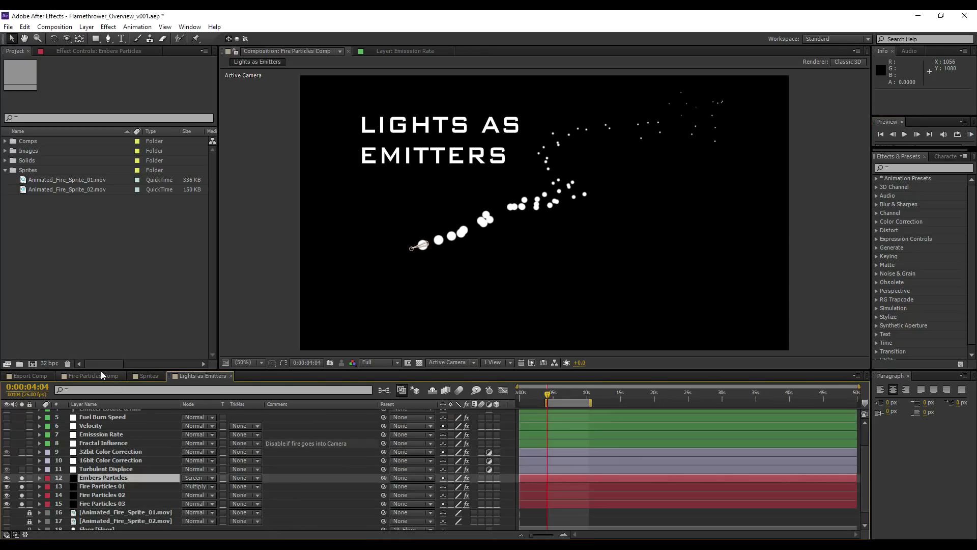
pyautogui.click(22, 478)
pyautogui.click(21, 495)
pyautogui.click(22, 503)
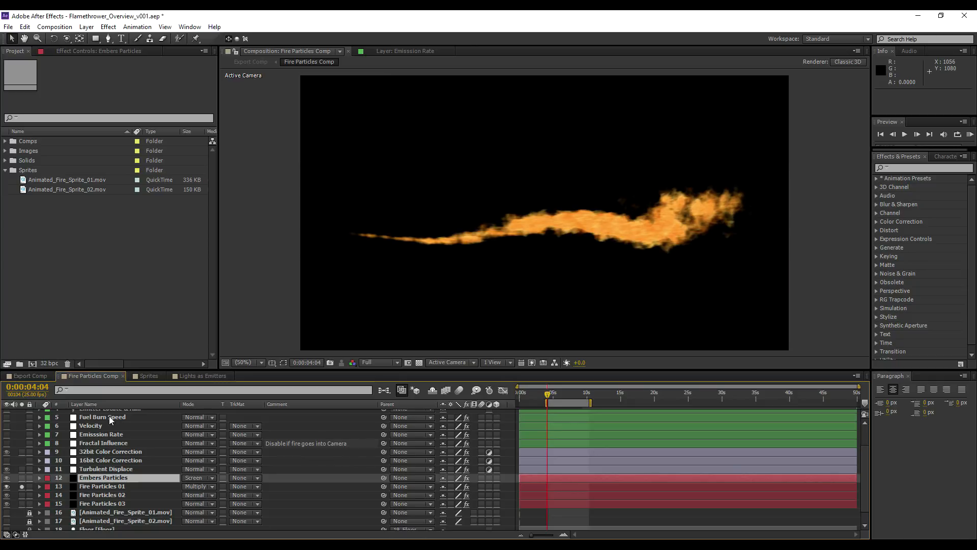
# Step: Select the Fire Particles 01 layer and expand its Particular effect settings
pyautogui.scroll(3, 133, 420)
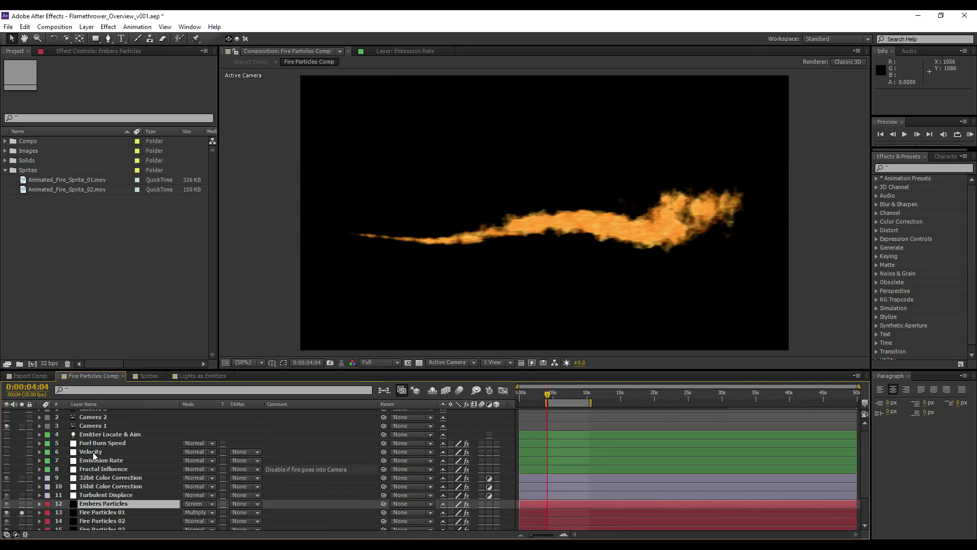
pyautogui.scroll(-3, 93, 452)
pyautogui.click(95, 486)
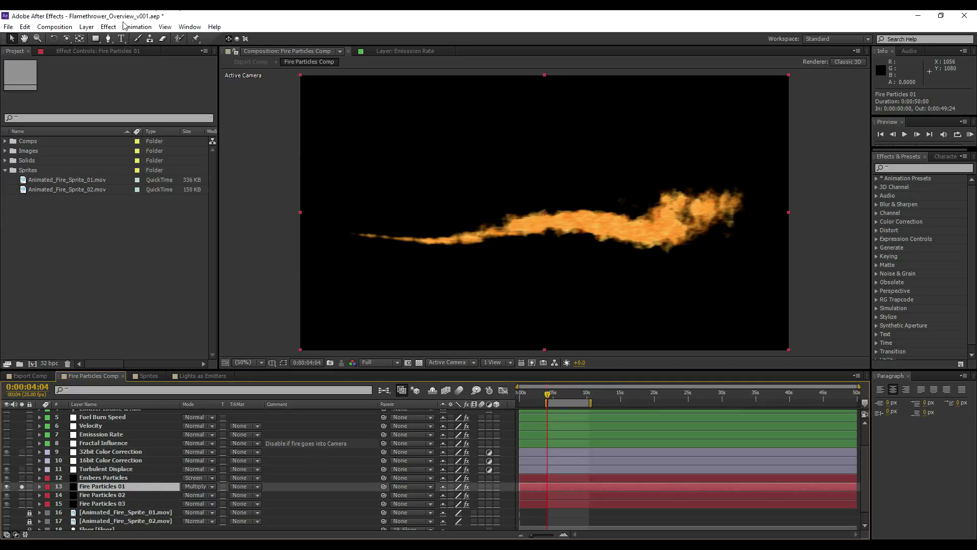
pyautogui.scroll(-1, 87, 500)
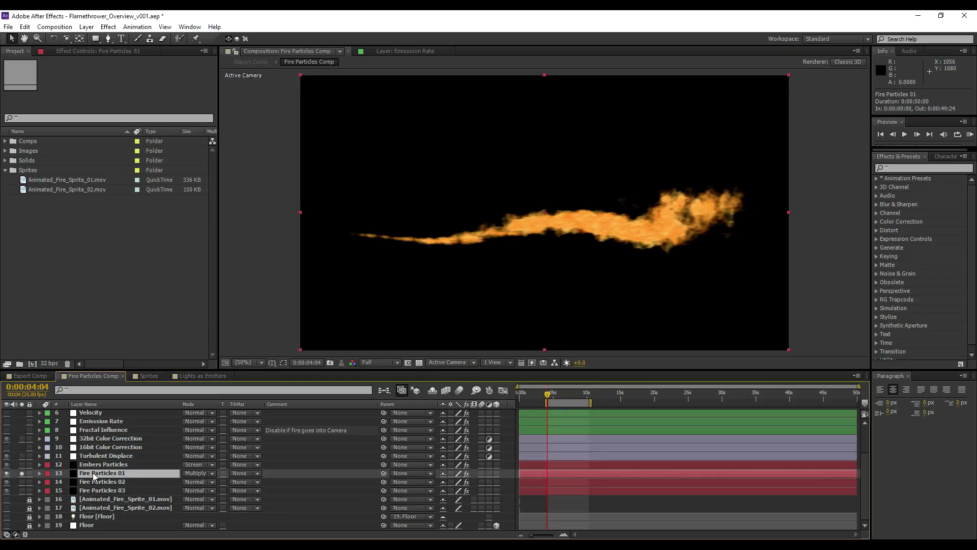
pyautogui.click(81, 54)
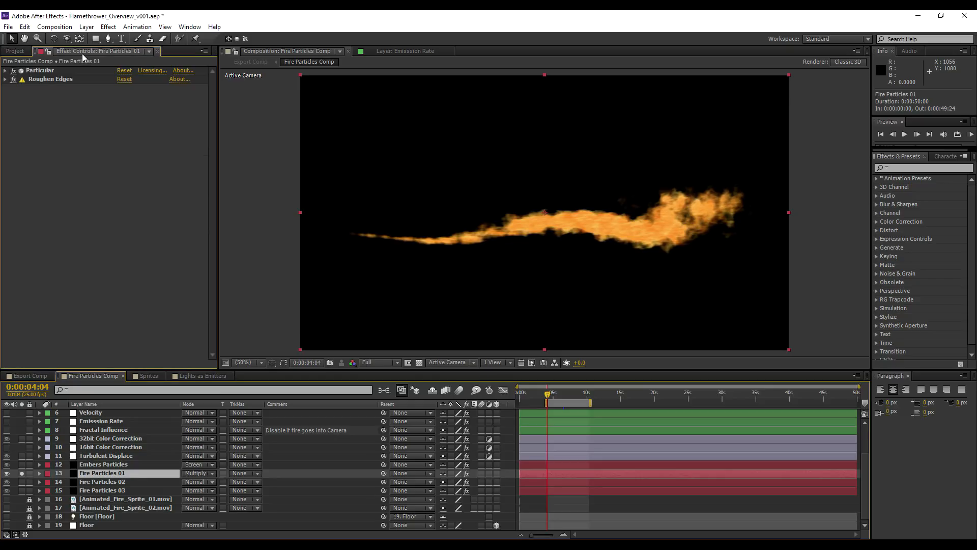
pyautogui.click(5, 71)
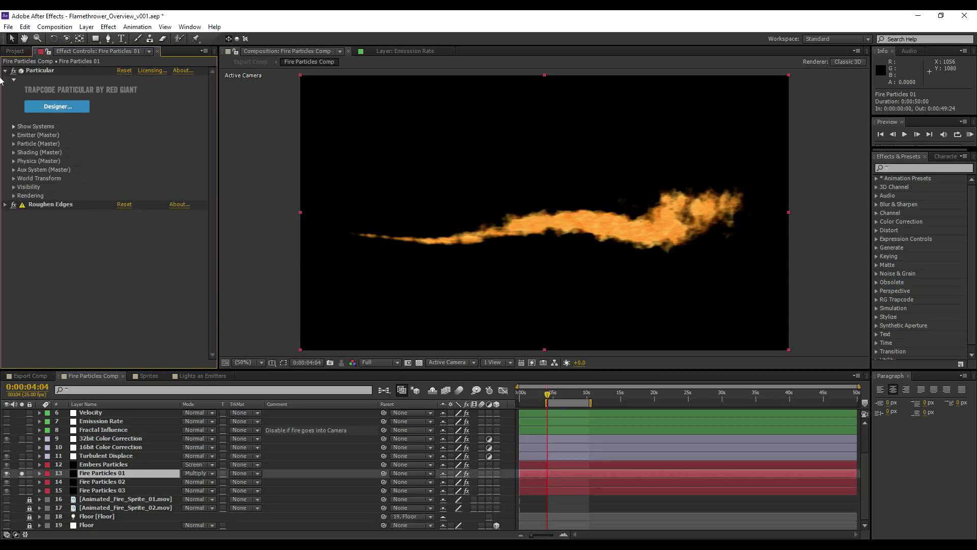
# Step: Check Fire Particles 01's light emitter name prefix in Light Naming against the name of the Emitter Locate & Aim light
pyautogui.click(13, 134)
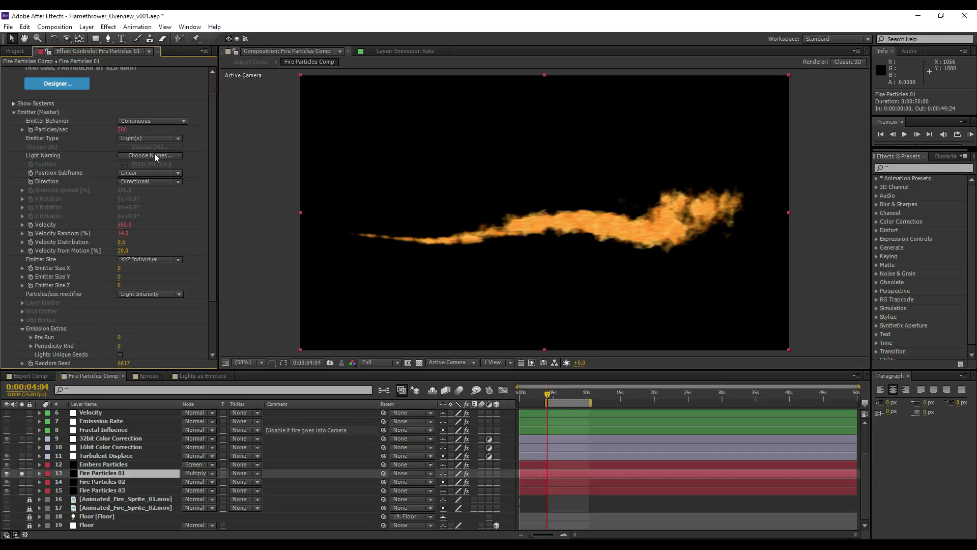
pyautogui.click(142, 155)
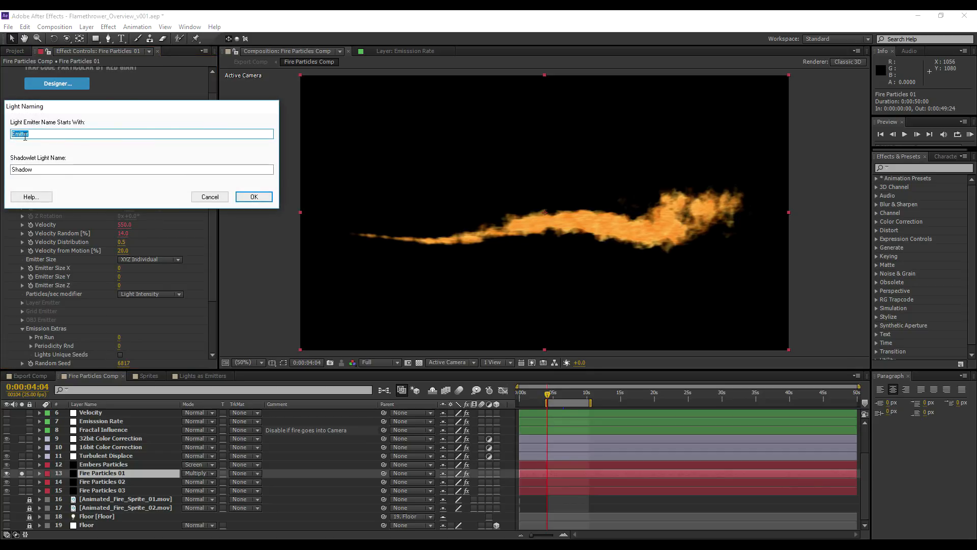
pyautogui.click(28, 135)
pyautogui.scroll(2, 102, 472)
pyautogui.click(111, 441)
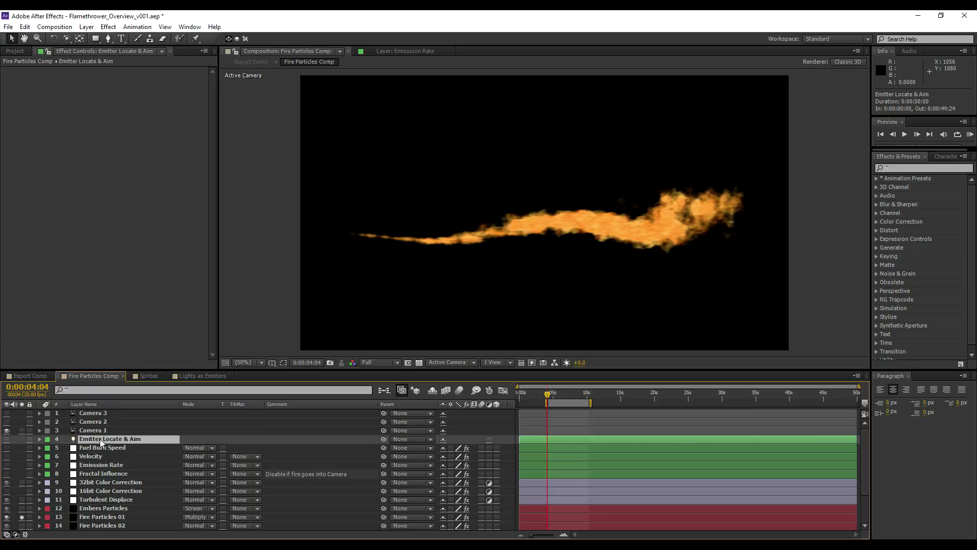
pyautogui.click(97, 517)
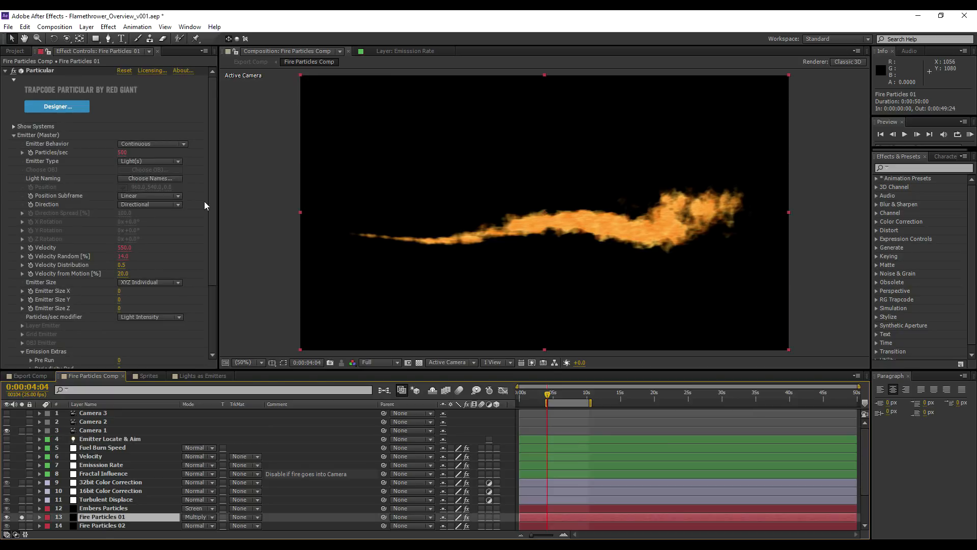
pyautogui.click(150, 178)
pyautogui.click(27, 159)
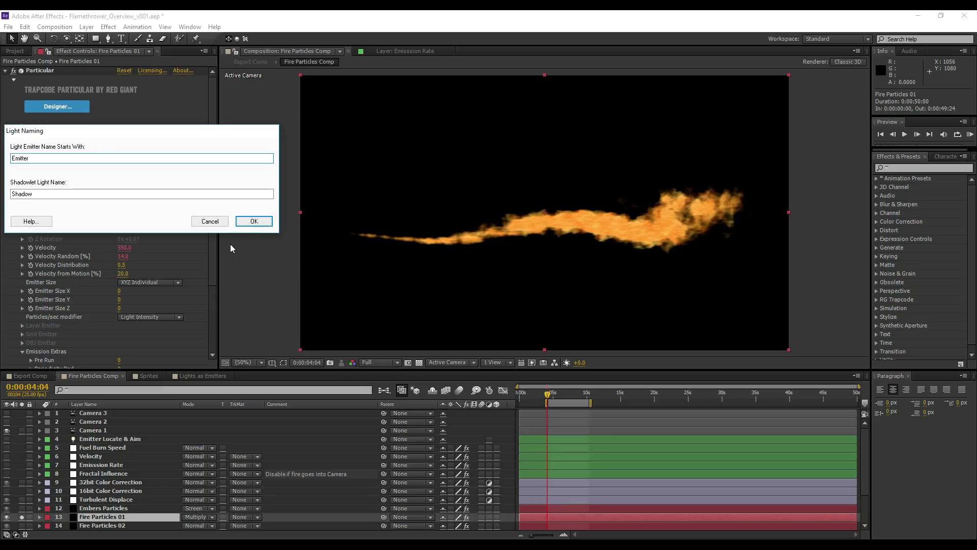
pyautogui.click(253, 220)
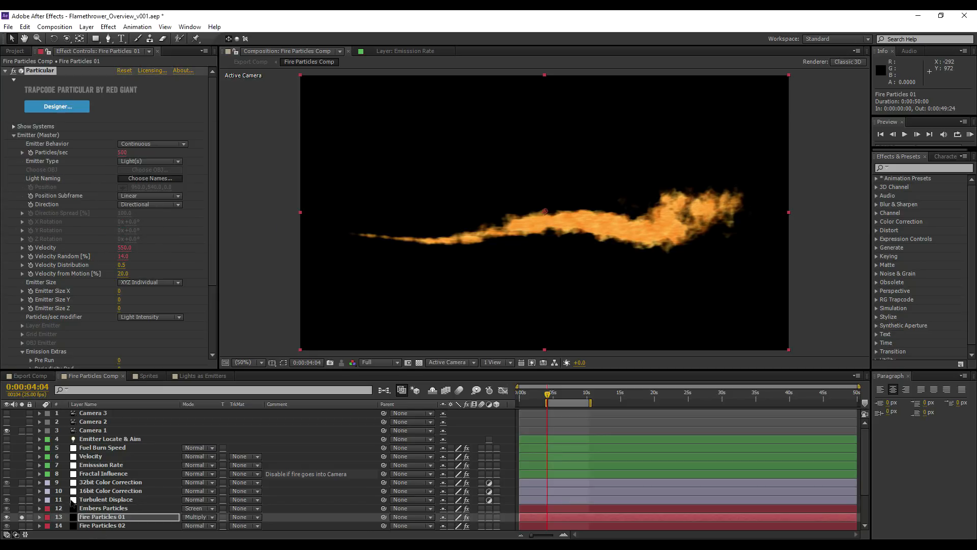
# Step: Rename the Emitter Locate & Aim light to REmitter Locate & Aim and preview the fire around 0:00:03:12
pyautogui.click(86, 439)
pyautogui.press('Return')
pyautogui.click(89, 441)
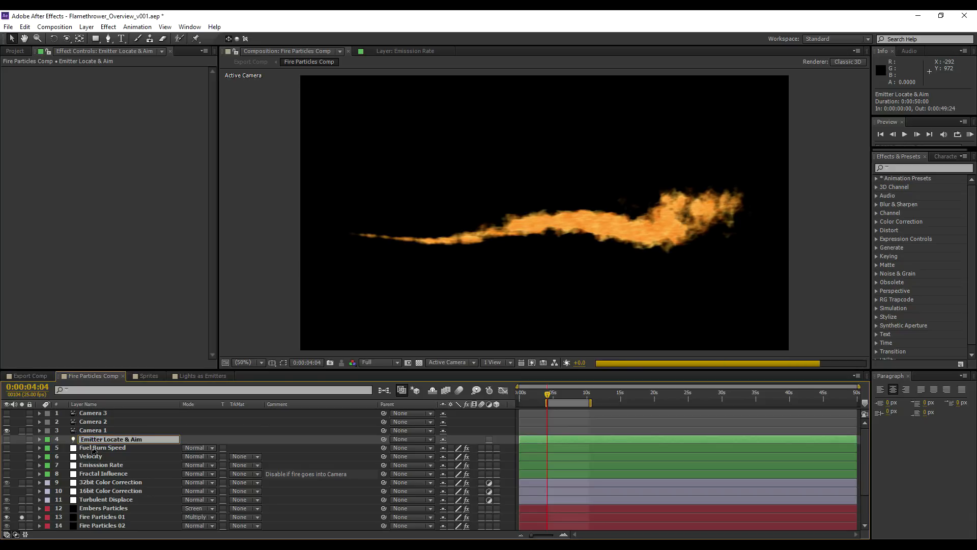
pyautogui.write('R')
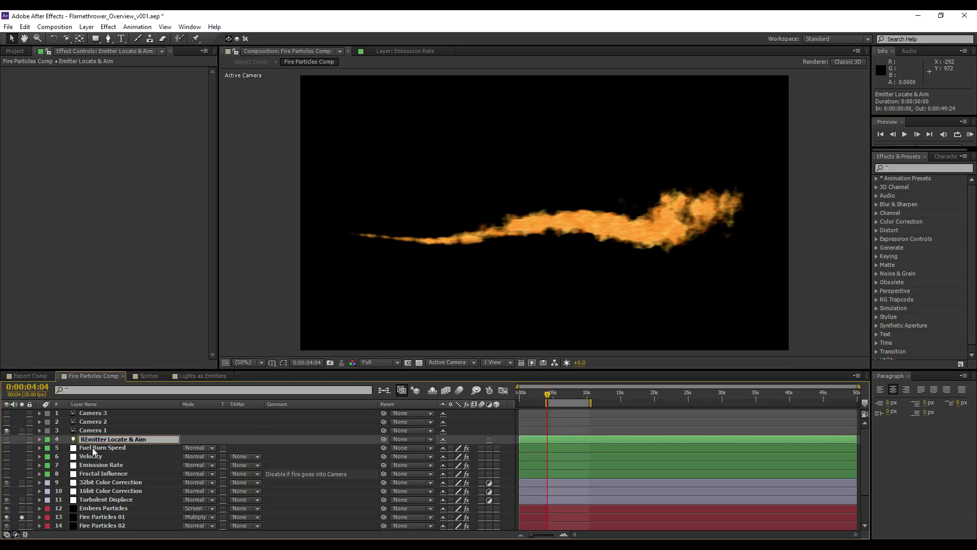
pyautogui.click(93, 447)
pyautogui.click(551, 392)
pyautogui.moveTo(557, 393); pyautogui.dragTo(541, 393)
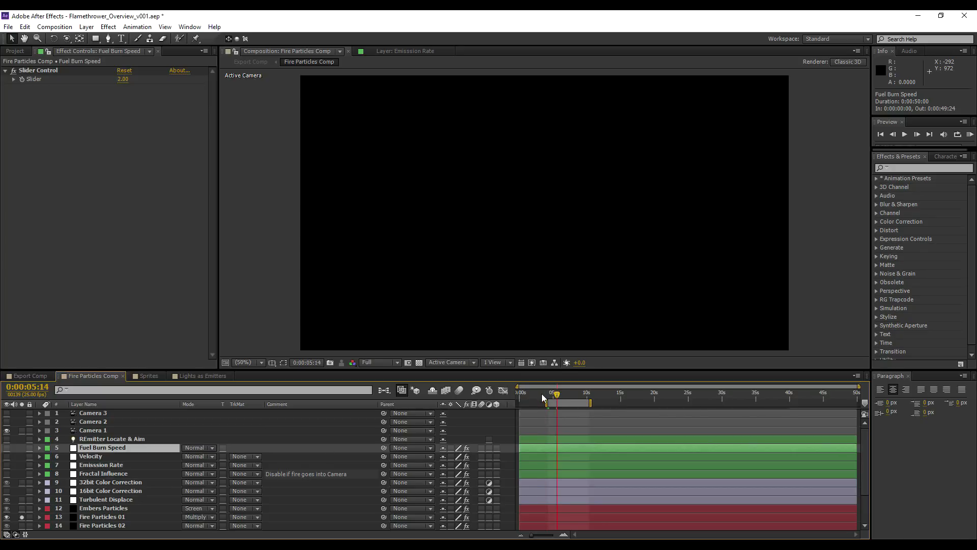
# Step: Restore the light layer's name to Emitter Locate & Aim and preview the fire at 0:00:03:06
pyautogui.click(97, 440)
pyautogui.press('Return')
pyautogui.press('Home')
pyautogui.press('Delete')
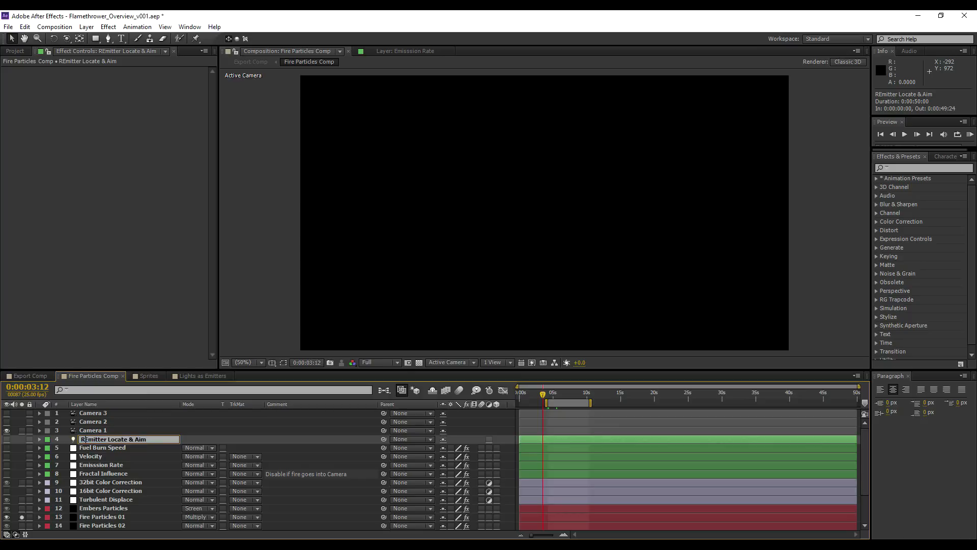
pyautogui.click(94, 447)
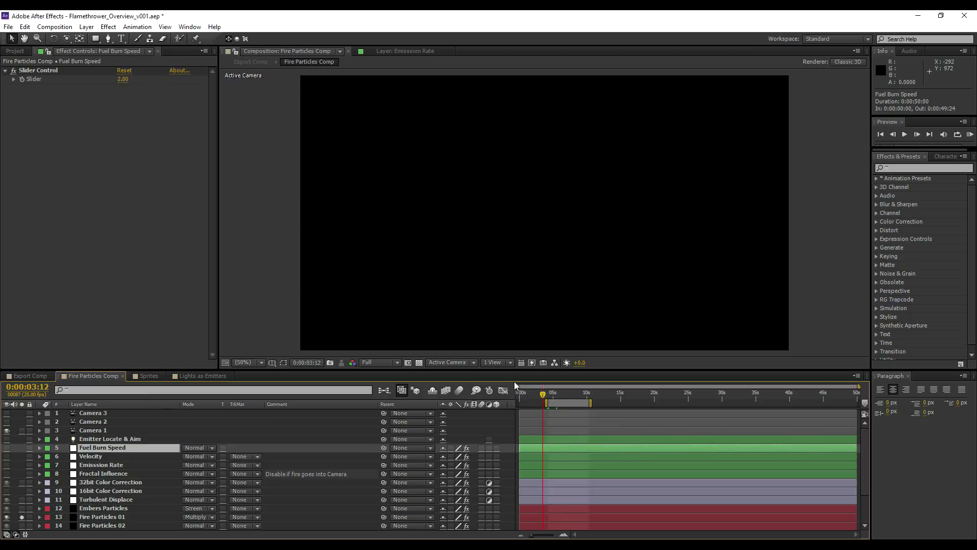
pyautogui.click(541, 393)
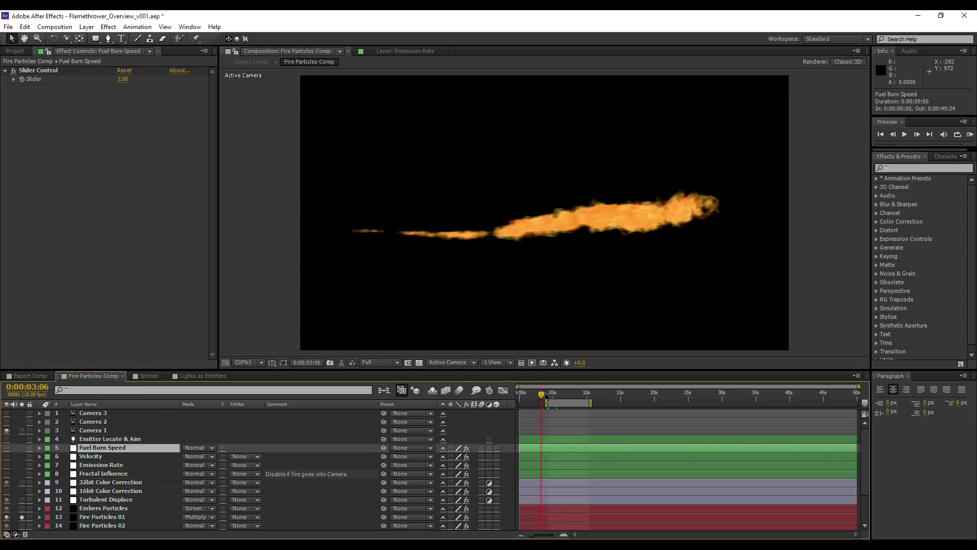
# Step: Review the Direction options for the Fire Particles 01 emitter, keep Directional, and collapse the Emitter (Master) settings
pyautogui.click(98, 516)
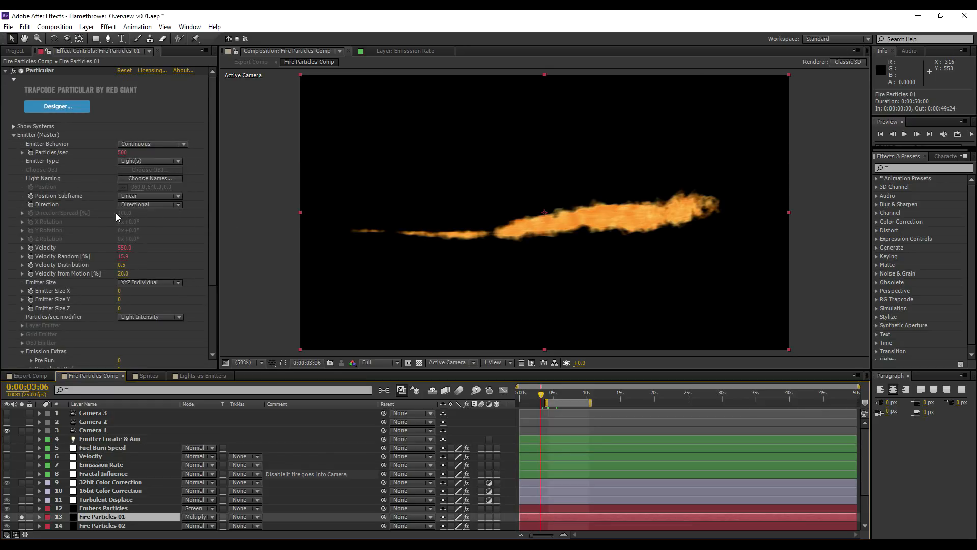
pyautogui.click(152, 206)
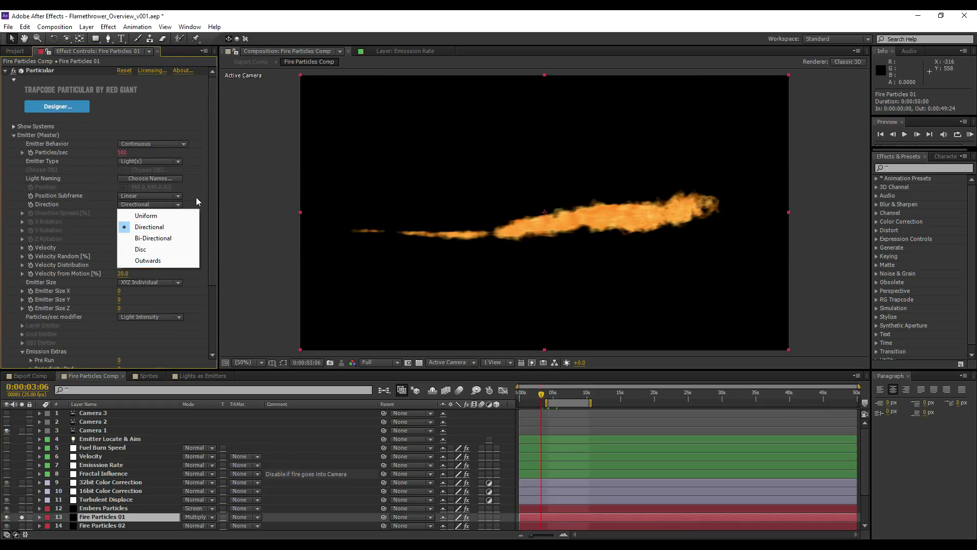
pyautogui.click(207, 177)
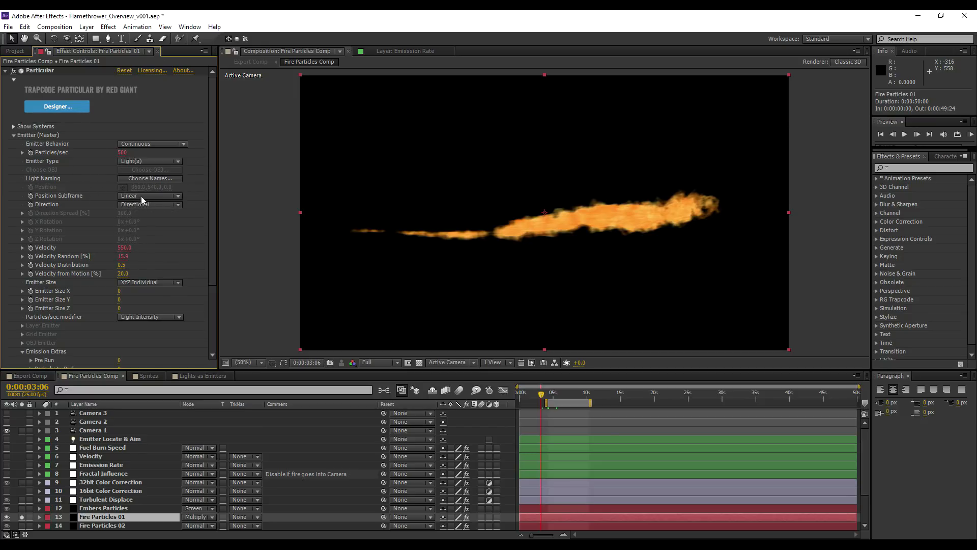
pyautogui.click(13, 135)
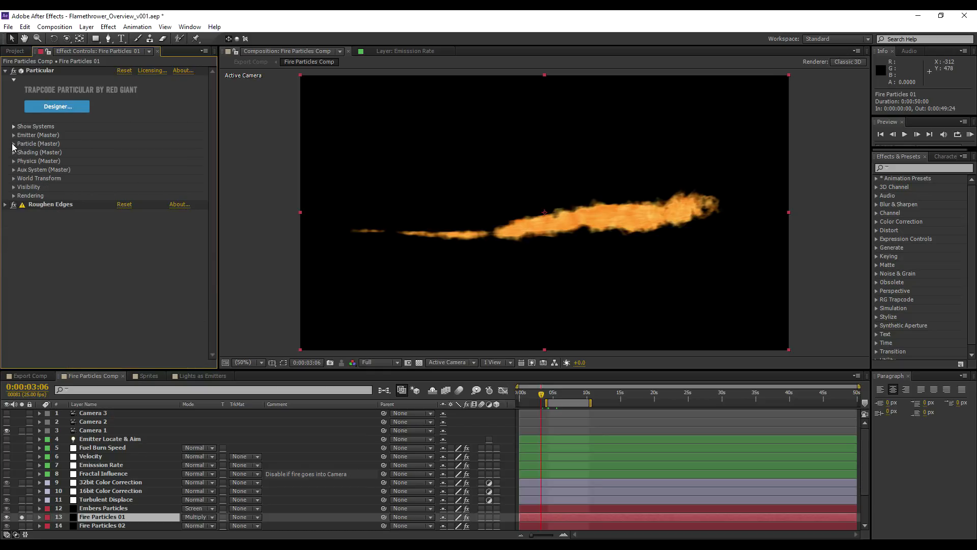
# Step: Expand the Particle (Master) settings and examine the sprite texture and time sampling alongside the fire images in the Sprites comp
pyautogui.click(14, 143)
pyautogui.scroll(-2, 2, 95)
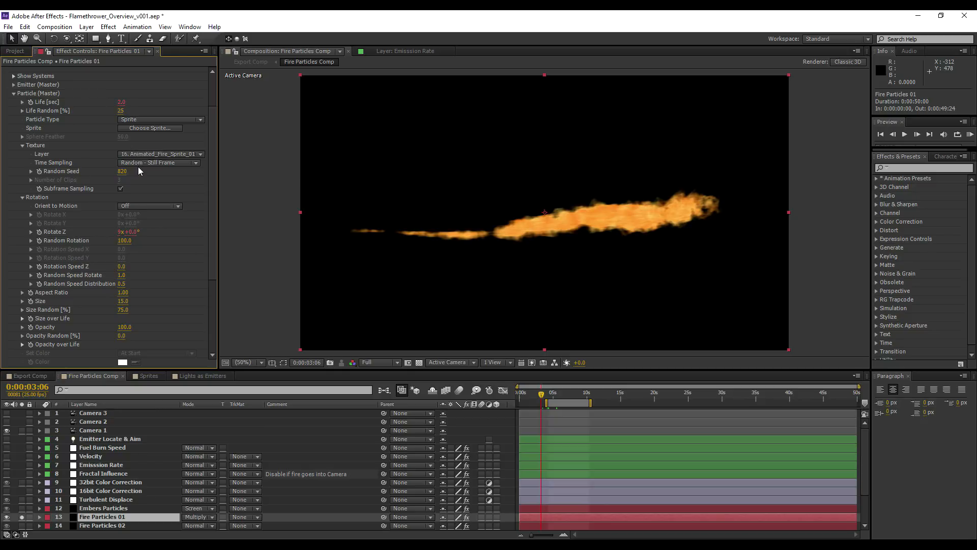
pyautogui.click(155, 375)
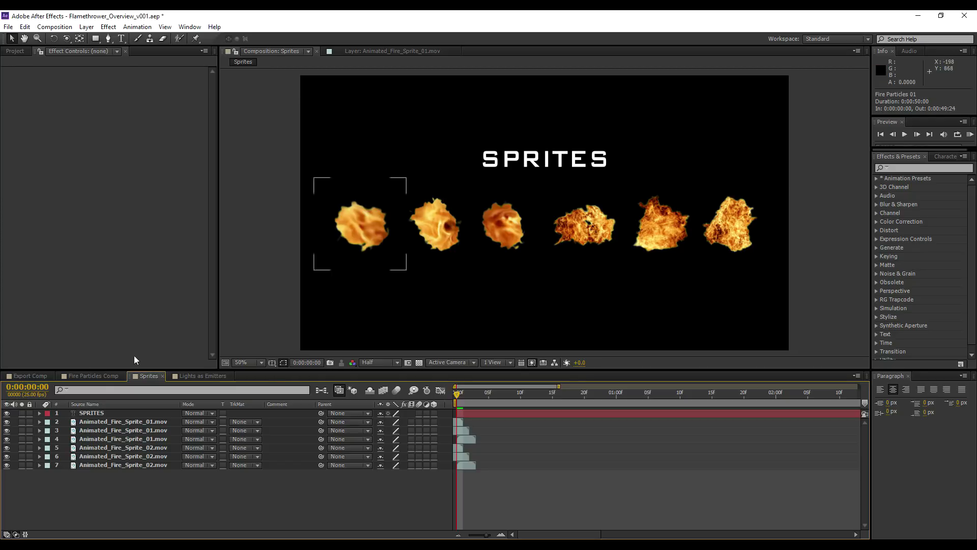
pyautogui.click(85, 374)
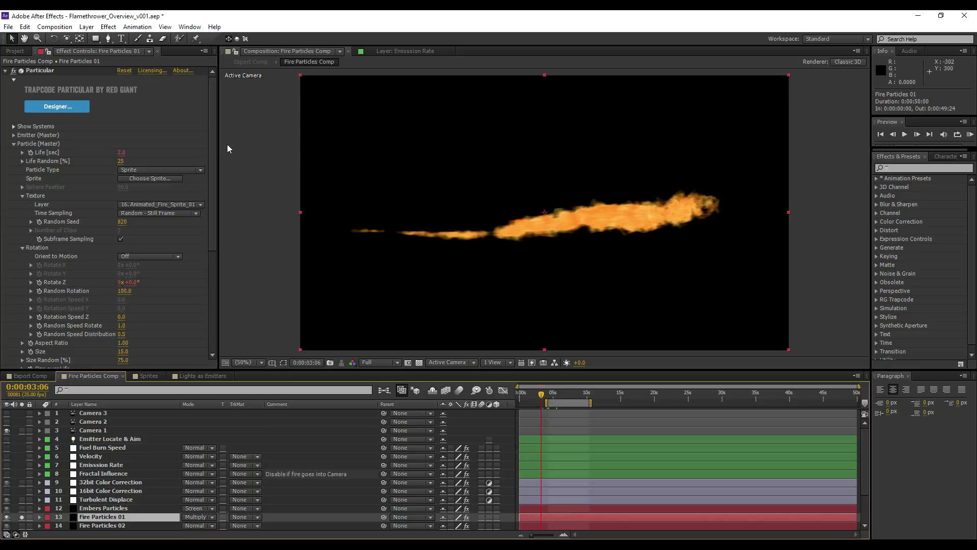
pyautogui.moveTo(212, 152); pyautogui.dragTo(204, 189)
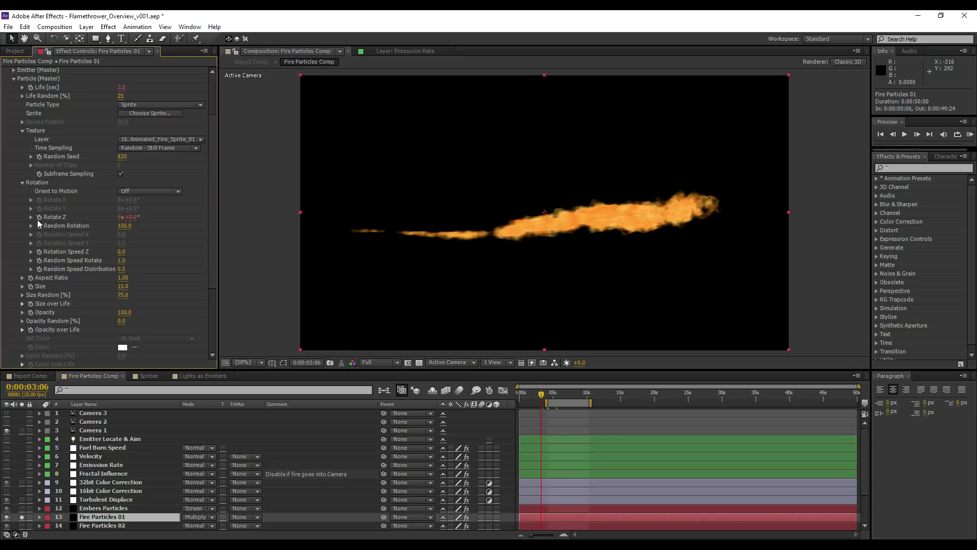
# Step: Inspect the Rotate Z expression within Fire Particles 01's Particular rotation properties, then collapse the layer's effect properties
pyautogui.click(39, 517)
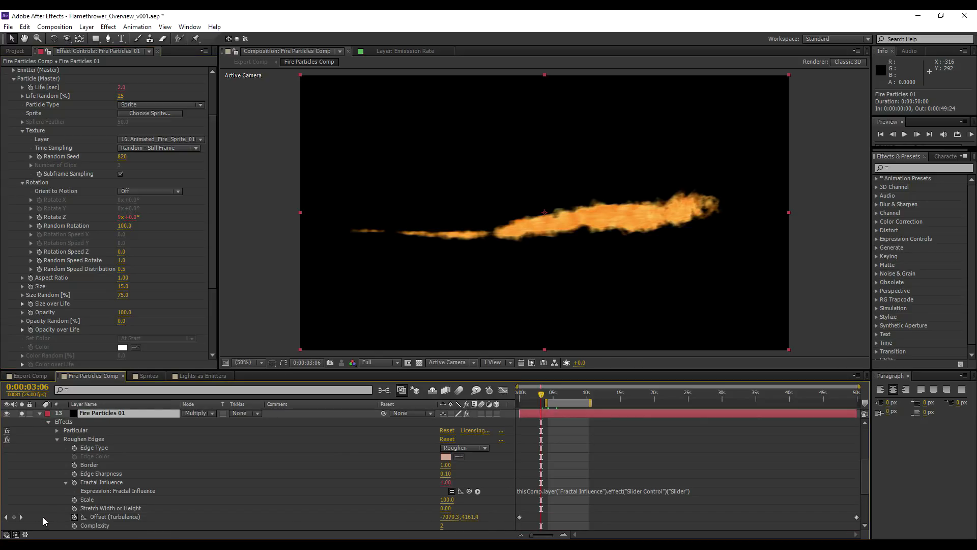
pyautogui.click(57, 439)
pyautogui.click(56, 456)
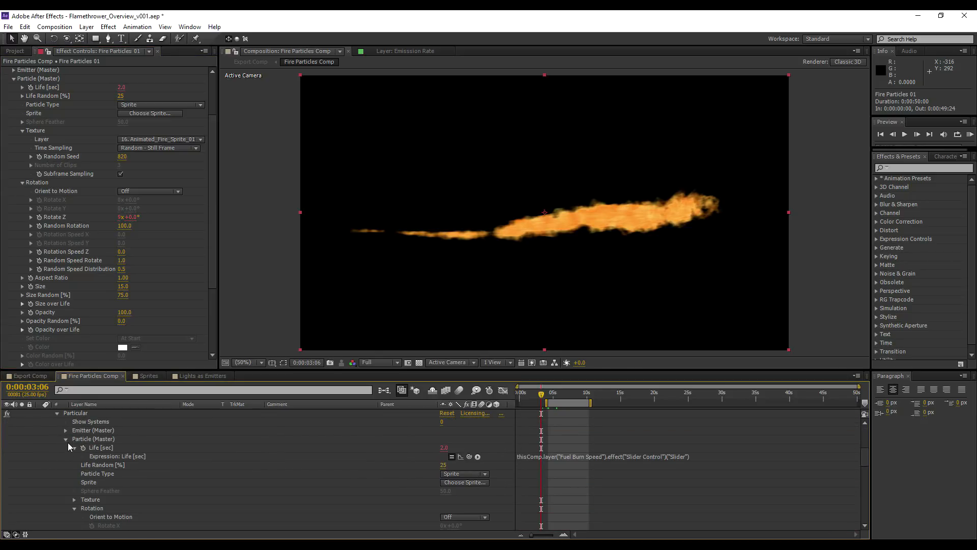
pyautogui.click(65, 439)
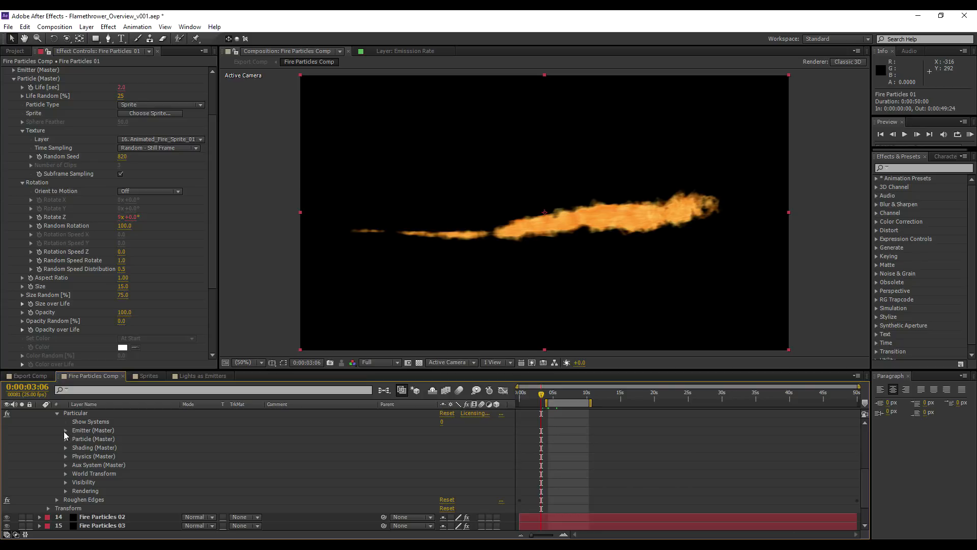
pyautogui.click(66, 440)
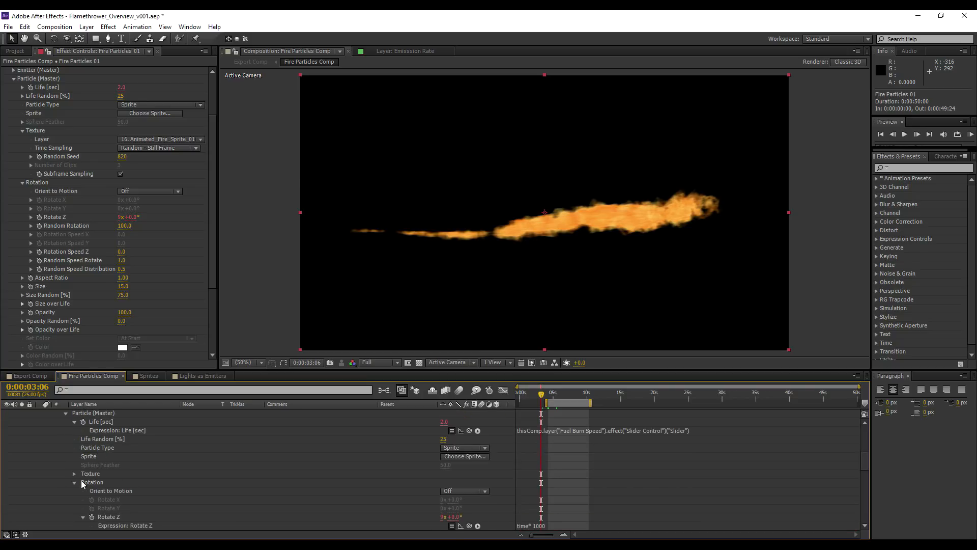
pyautogui.scroll(-2, 137, 461)
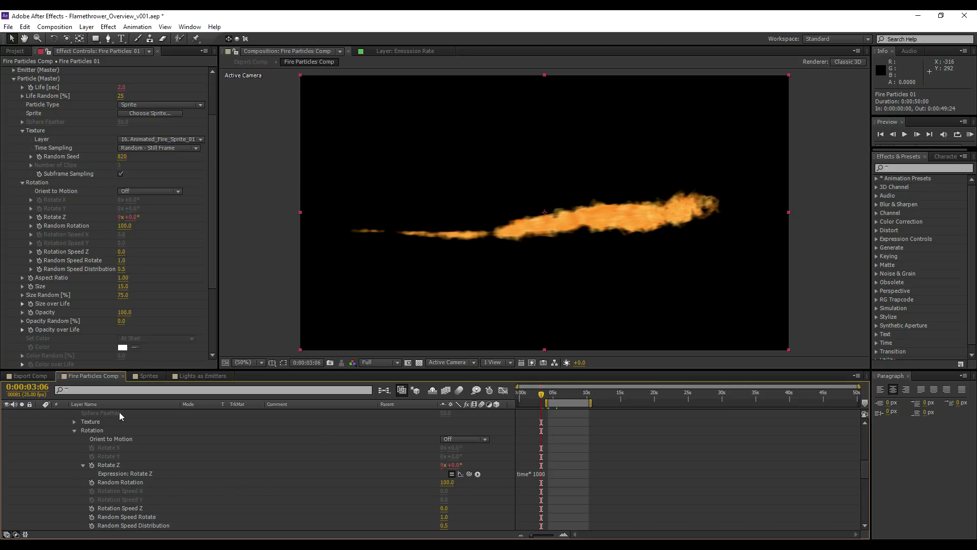
pyautogui.click(531, 474)
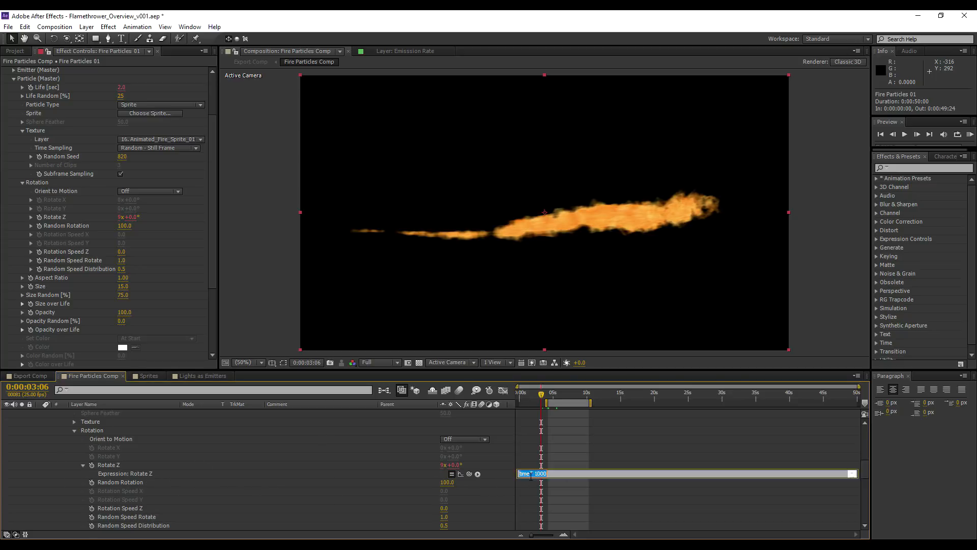
pyautogui.click(297, 525)
pyautogui.scroll(4, 93, 455)
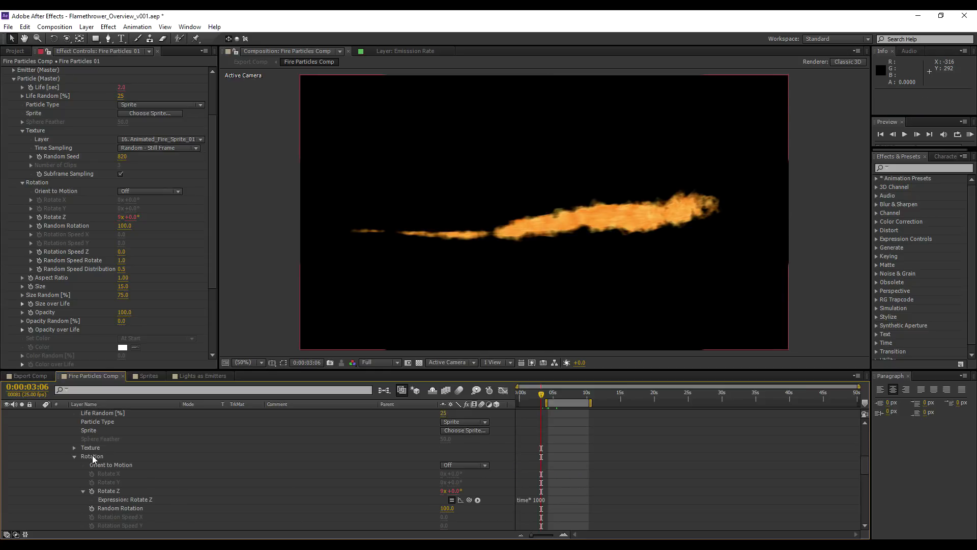
pyautogui.click(49, 431)
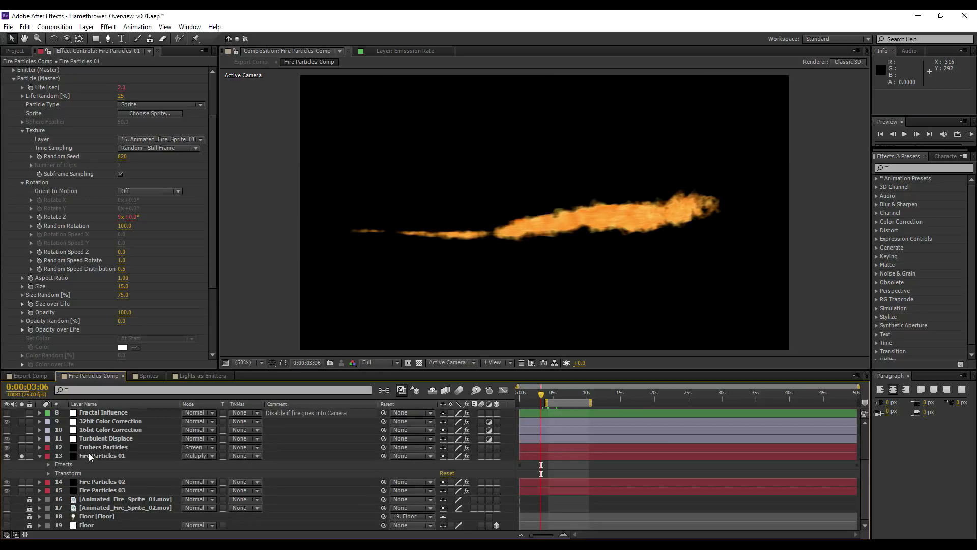
# Step: Collapse Fire Particles 01's Texture and Rotation groups, then compare its Size over Life curve with the flame up to 0:00:03:23
pyautogui.click(89, 455)
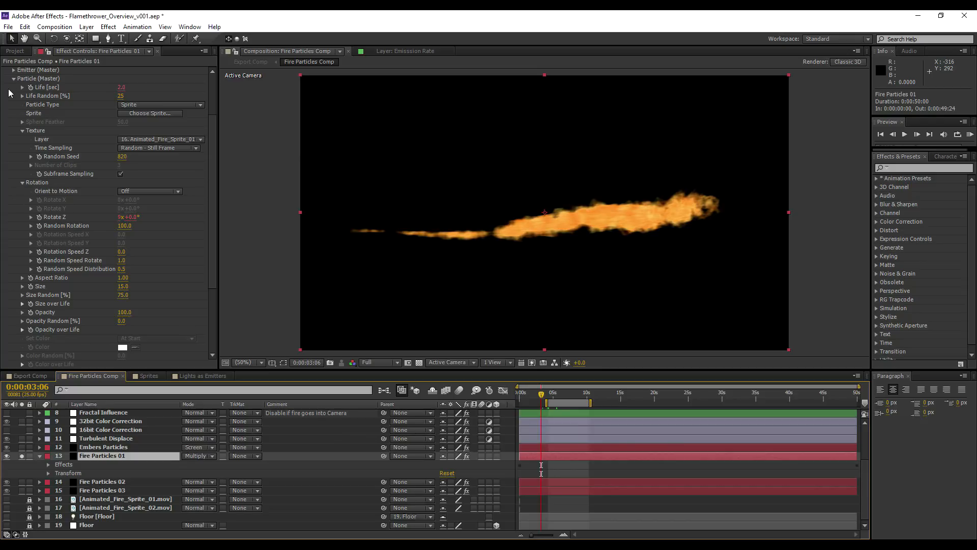
pyautogui.scroll(1, 17, 205)
pyautogui.click(23, 205)
pyautogui.click(22, 153)
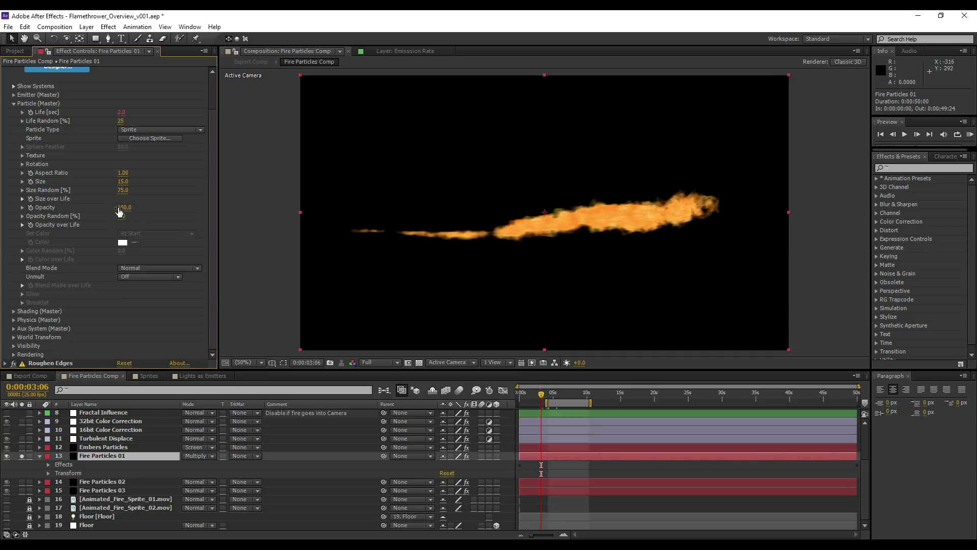
pyautogui.click(23, 198)
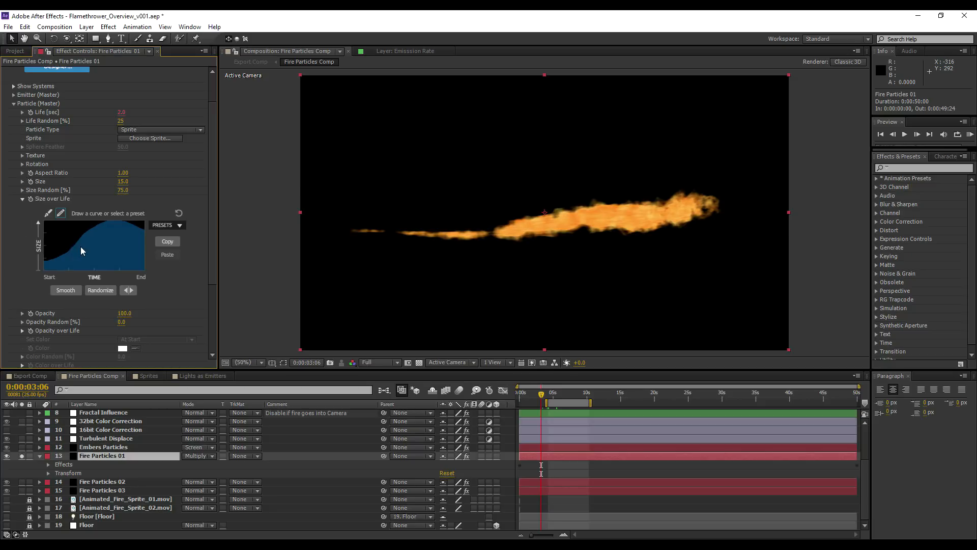
pyautogui.click(541, 399)
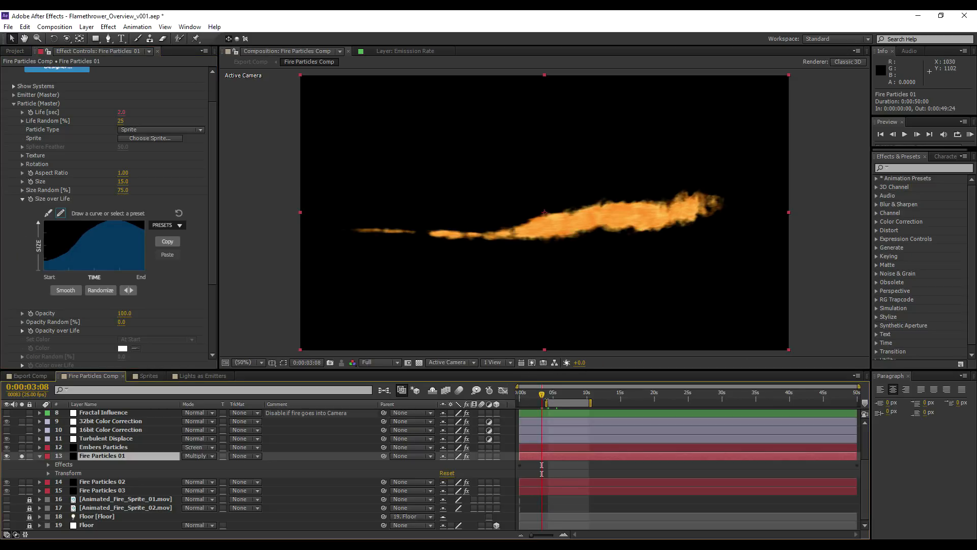
pyautogui.click(546, 397)
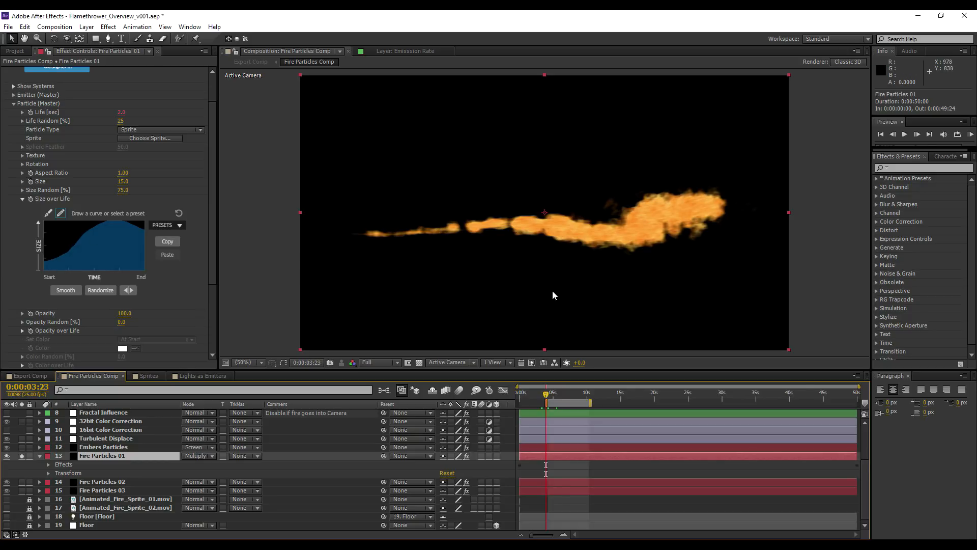
# Step: Collapse the Size over Life graph and expand the Opacity over Life curve for Fire Particles 01
pyautogui.click(23, 199)
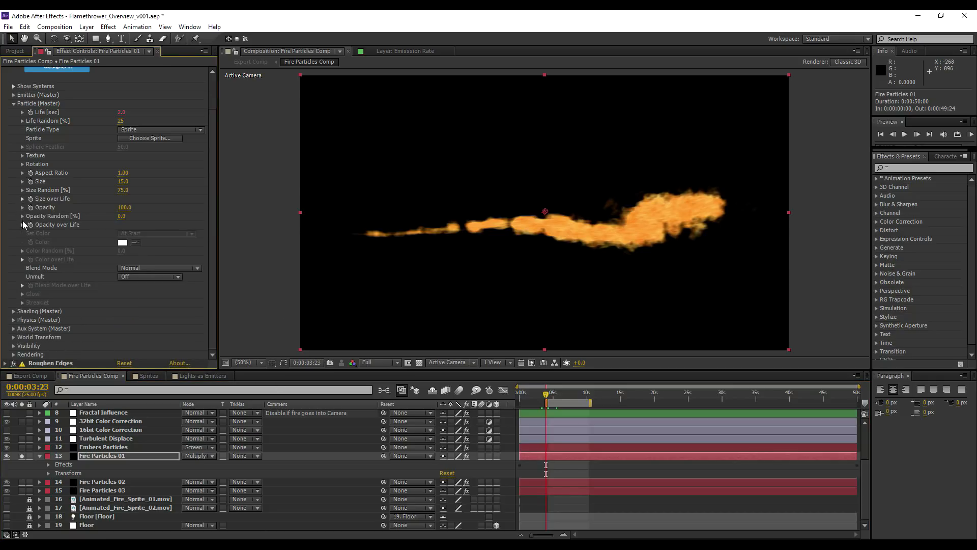
pyautogui.click(22, 224)
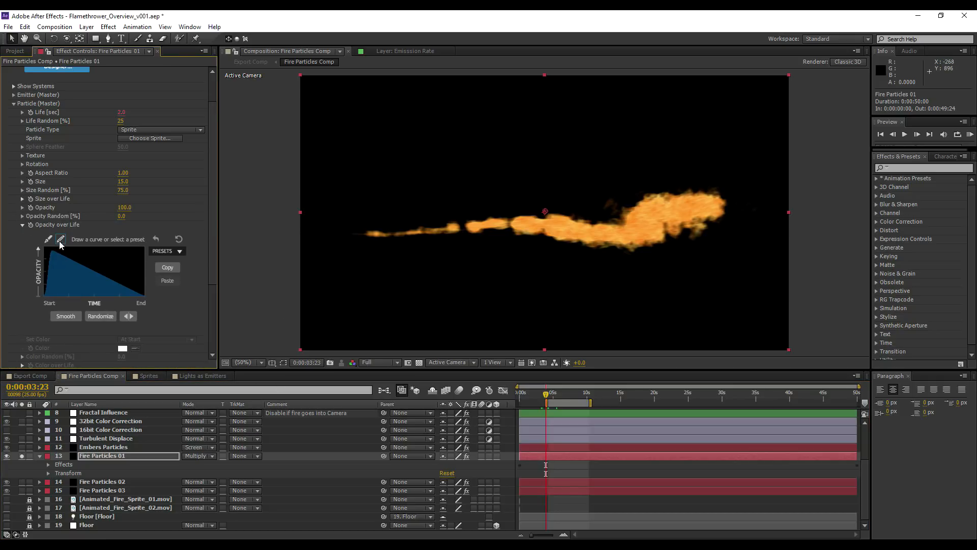
# Step: Collapse Fire Particles 01's Opacity over Life graph, then expand and review the Emitter (Master) settings alongside particle life
pyautogui.click(23, 225)
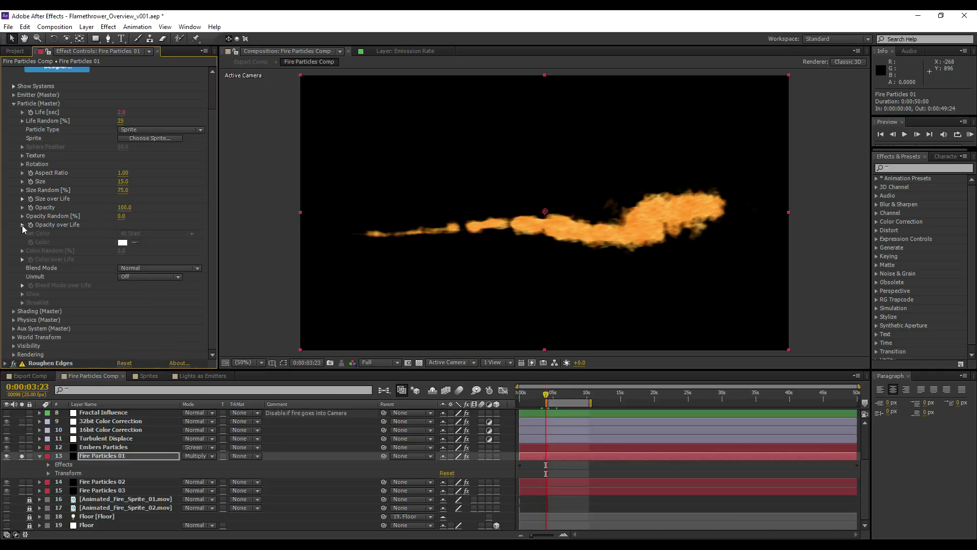
pyautogui.scroll(2, 62, 198)
pyautogui.scroll(1, 53, 193)
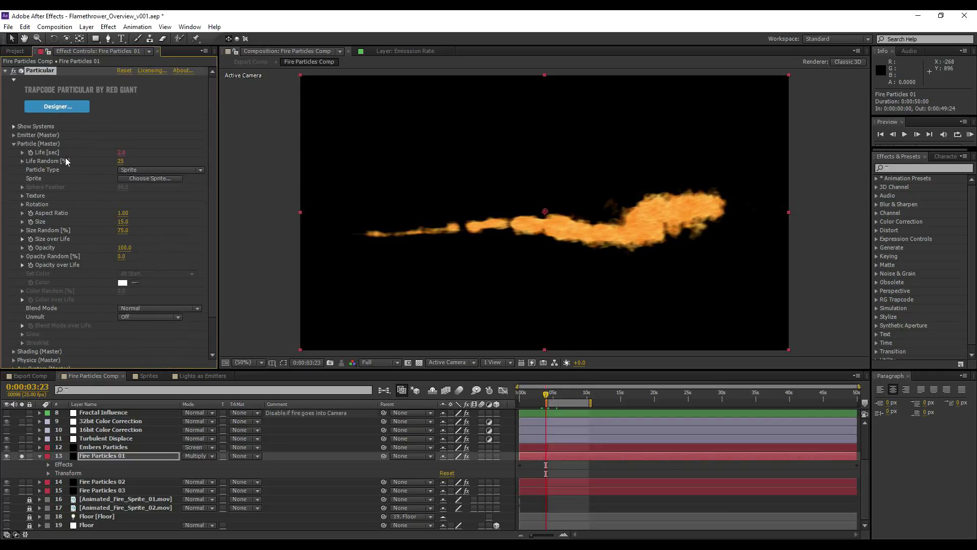
pyautogui.click(13, 135)
pyautogui.scroll(-1, 14, 136)
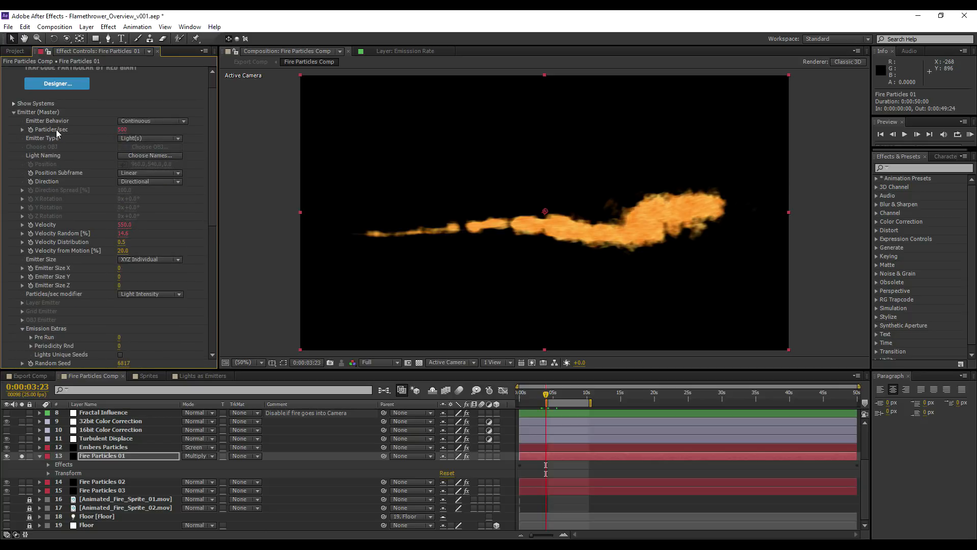
pyautogui.scroll(-1, 66, 173)
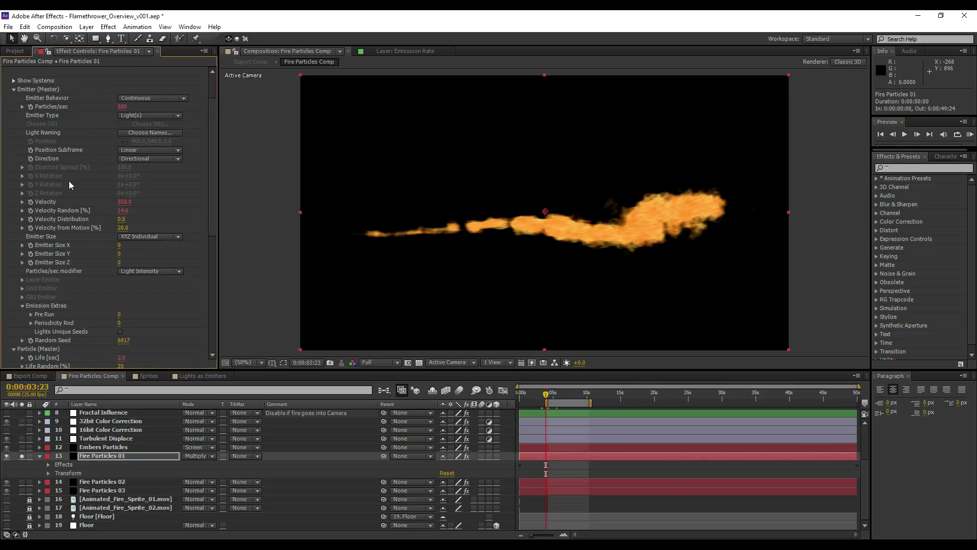
pyautogui.scroll(-3, 51, 245)
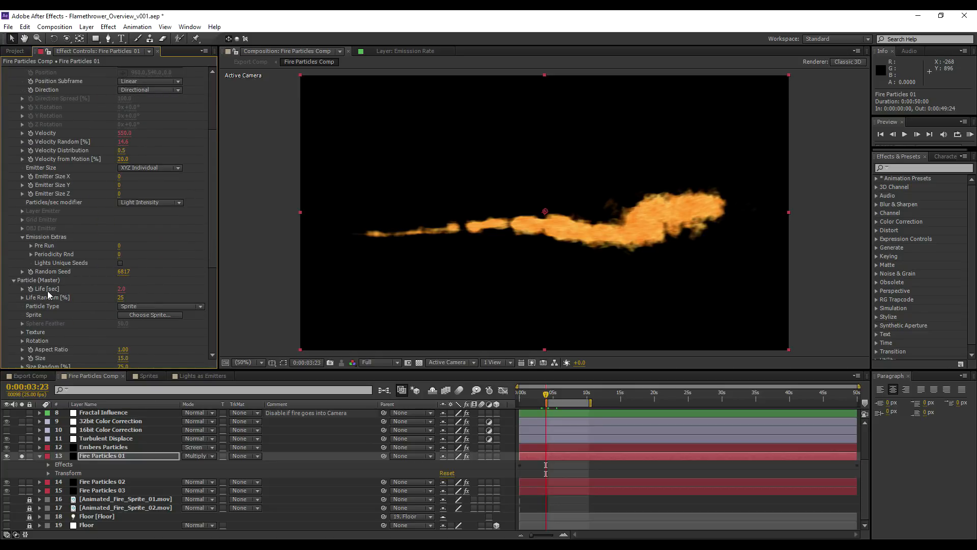
pyautogui.scroll(2, 54, 291)
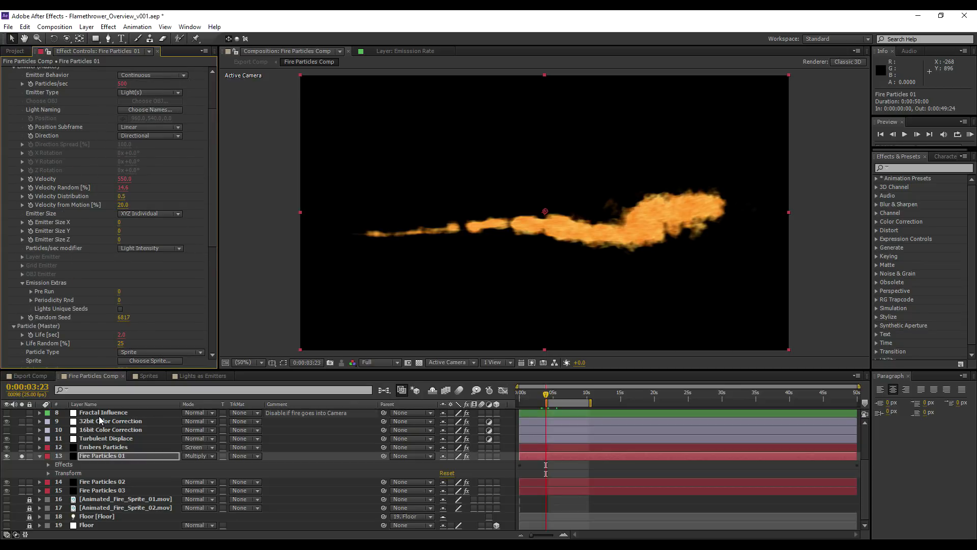
# Step: Inspect the control layers from Fuel Burn Speed to Fractal Influence, including the slider controls on Fractal Influence and Emisssion Rate
pyautogui.scroll(1, 99, 416)
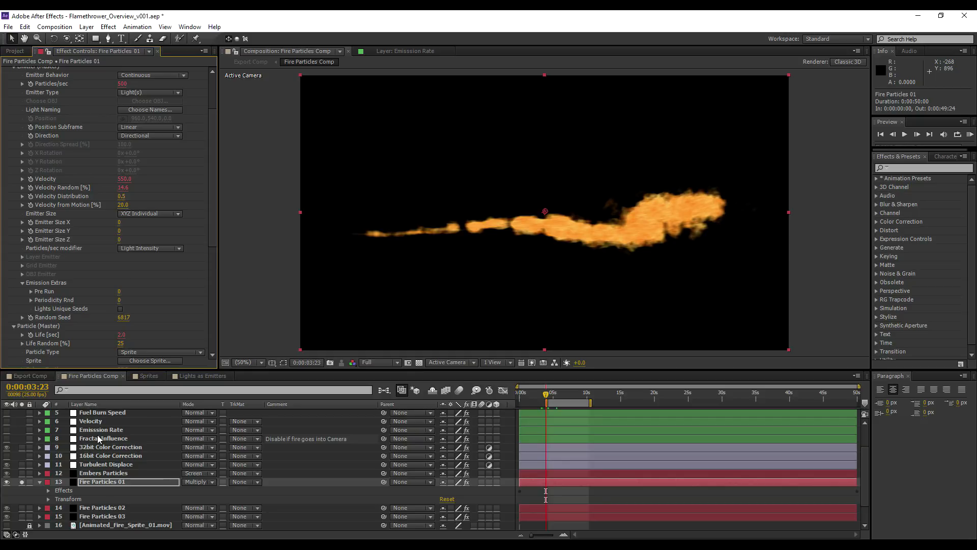
pyautogui.scroll(1, 100, 441)
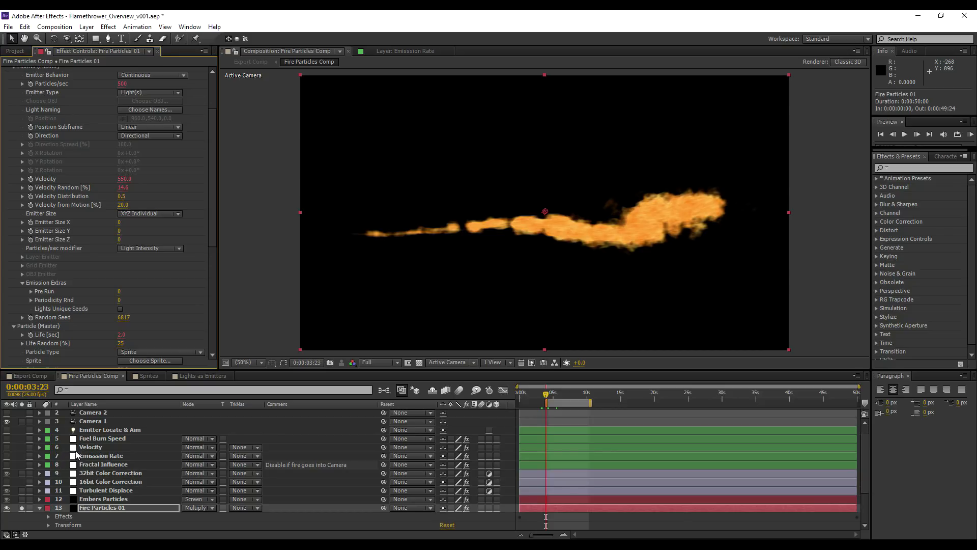
pyautogui.click(94, 466)
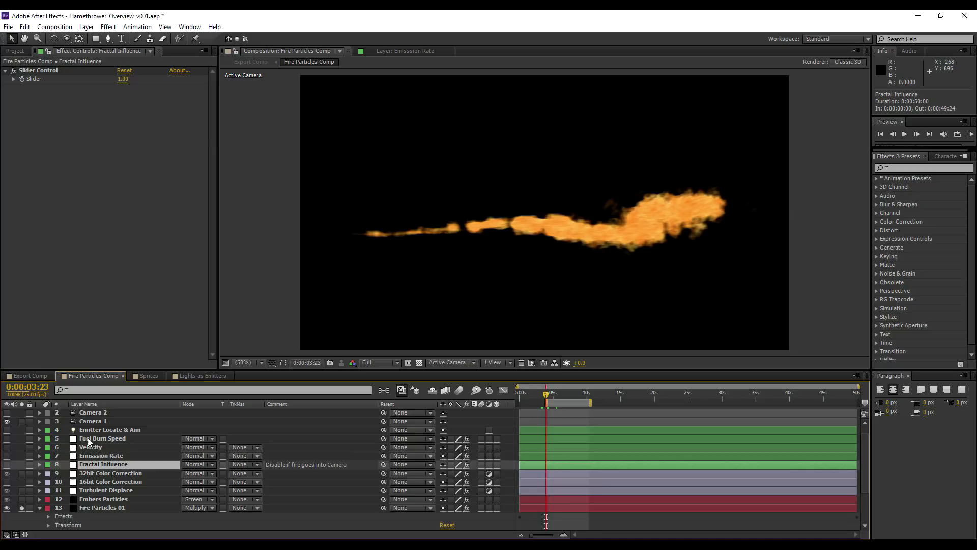
pyautogui.keyDown('shift'); pyautogui.click(92, 438); pyautogui.keyUp('shift')
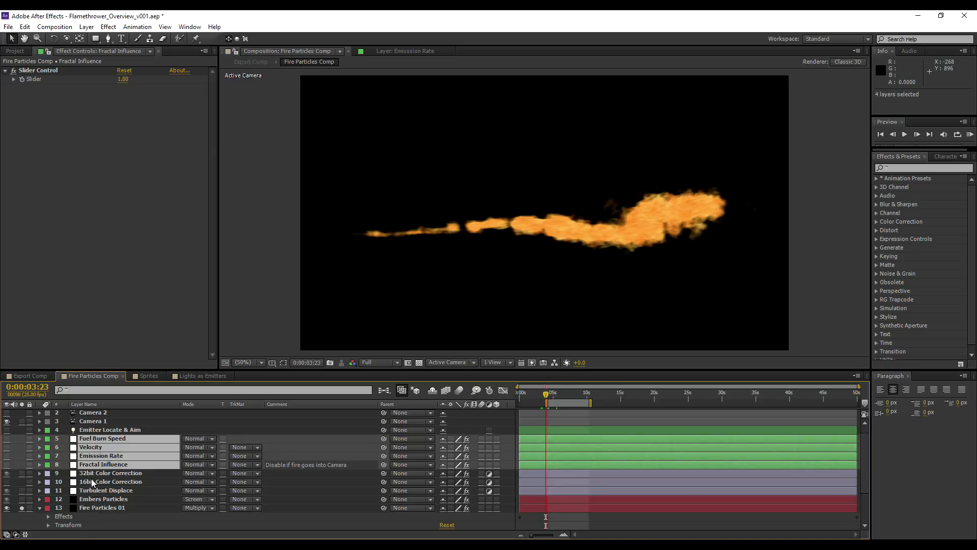
pyautogui.click(91, 474)
pyautogui.click(93, 463)
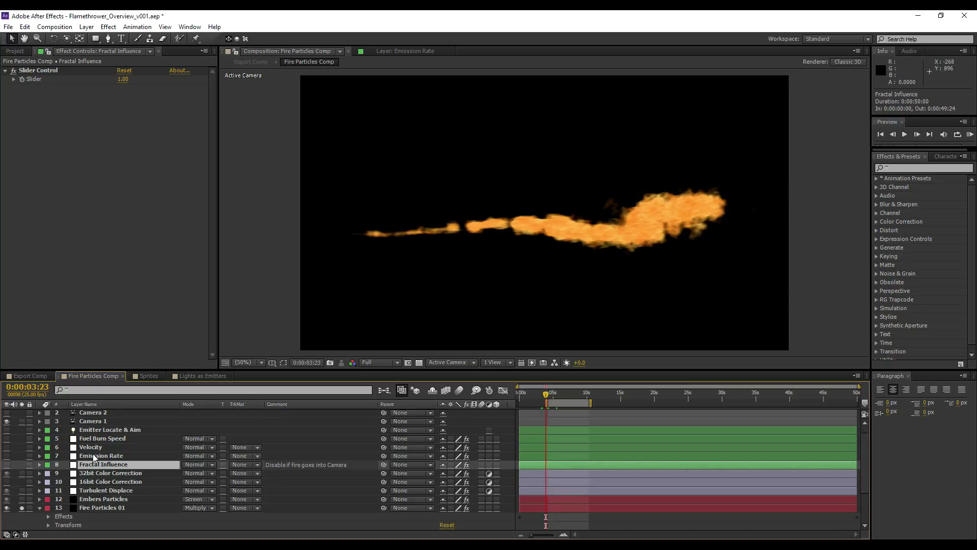
pyautogui.click(93, 455)
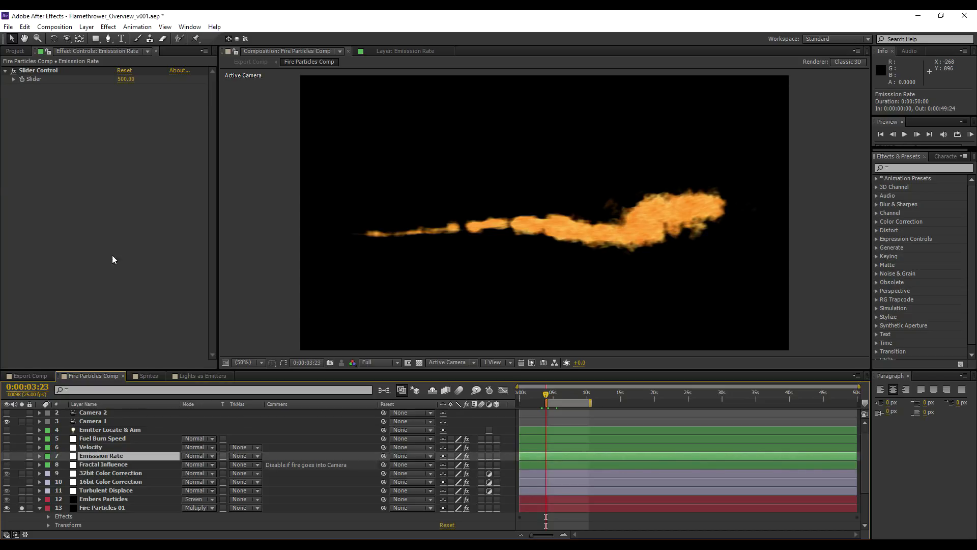
# Step: Reveal the slider properties of Emisssion Rate, Velocity and Fuel Burn Speed, and enlarge the timeline to fit them
pyautogui.click(40, 455)
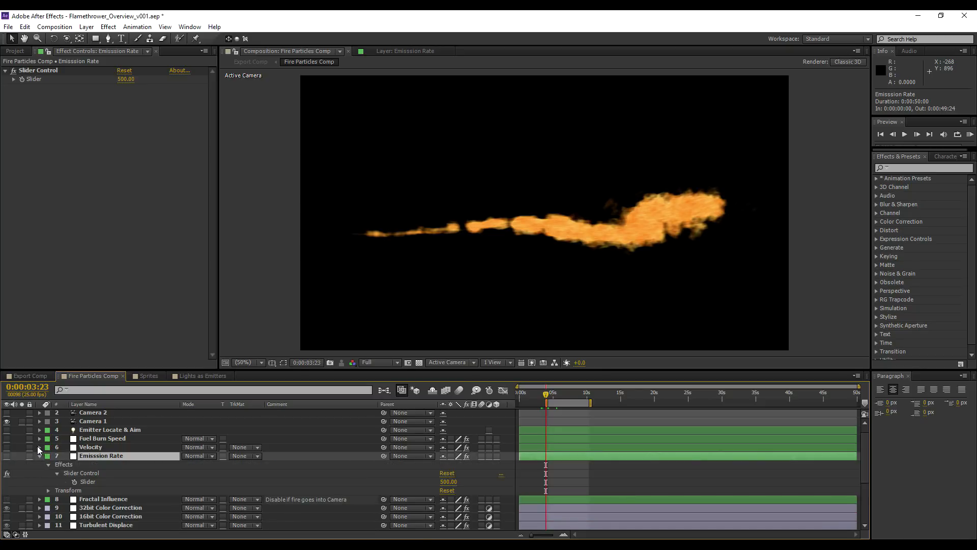
pyautogui.click(39, 447)
pyautogui.click(39, 438)
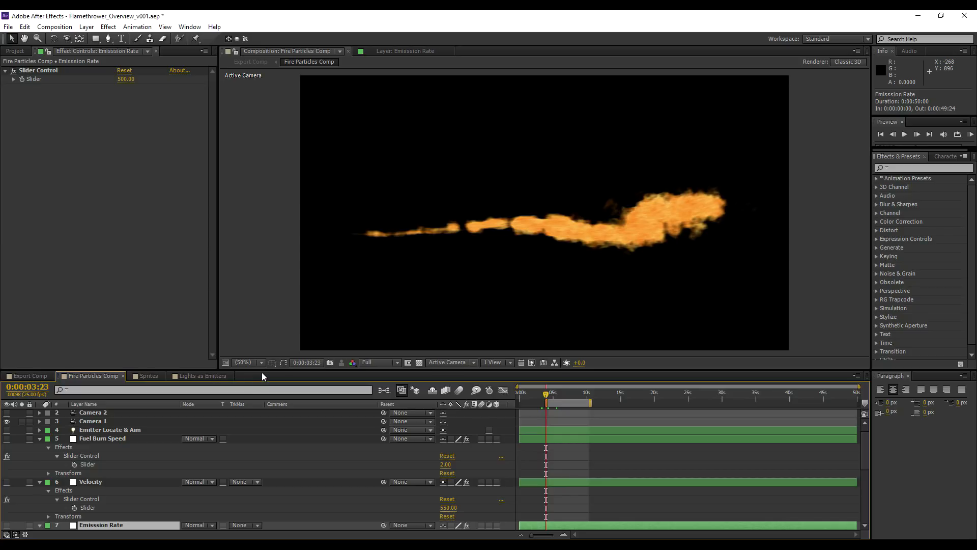
pyautogui.moveTo(262, 372); pyautogui.dragTo(300, 143)
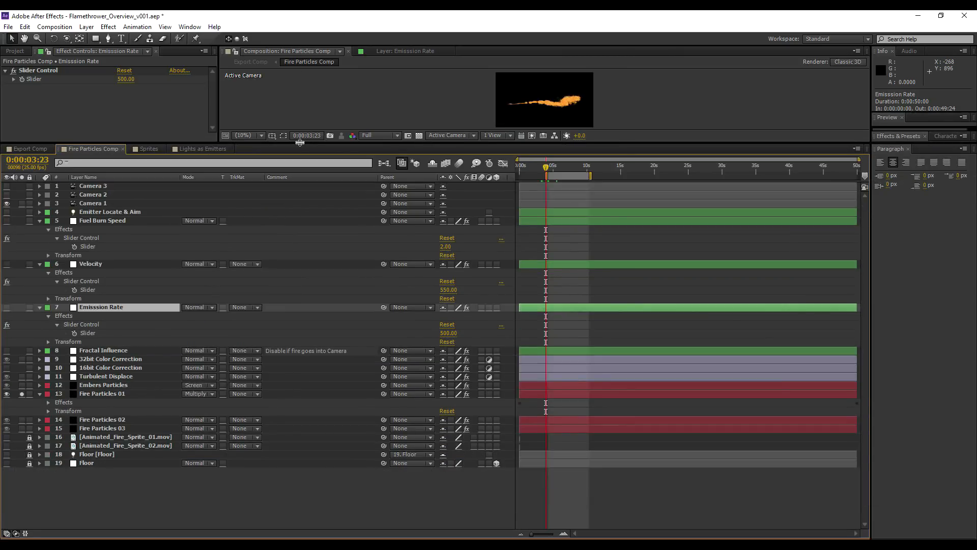
# Step: Show Fire Particles 01's Particular properties in the timeline with Particle (Master) collapsed and Emitter (Master) expanded
pyautogui.click(47, 403)
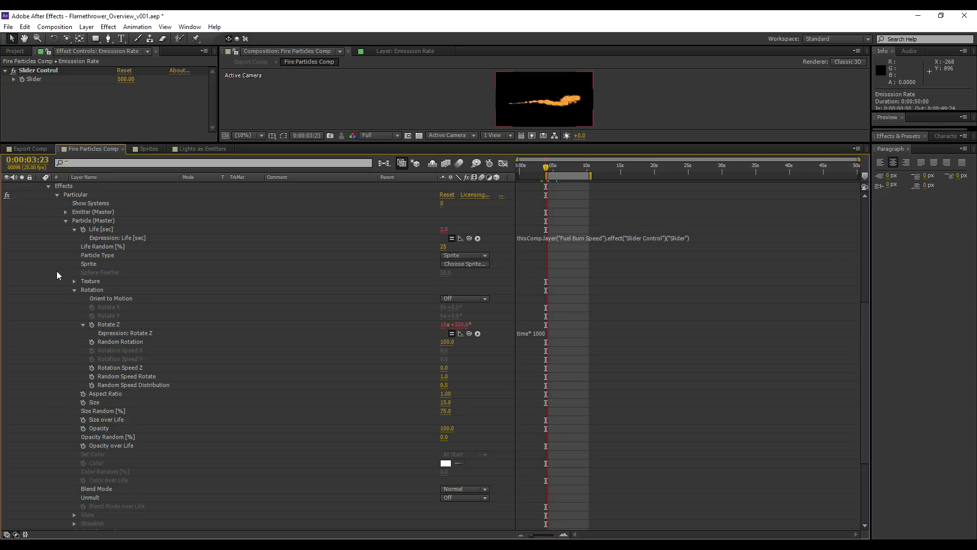
pyautogui.scroll(1, 61, 267)
pyautogui.click(65, 246)
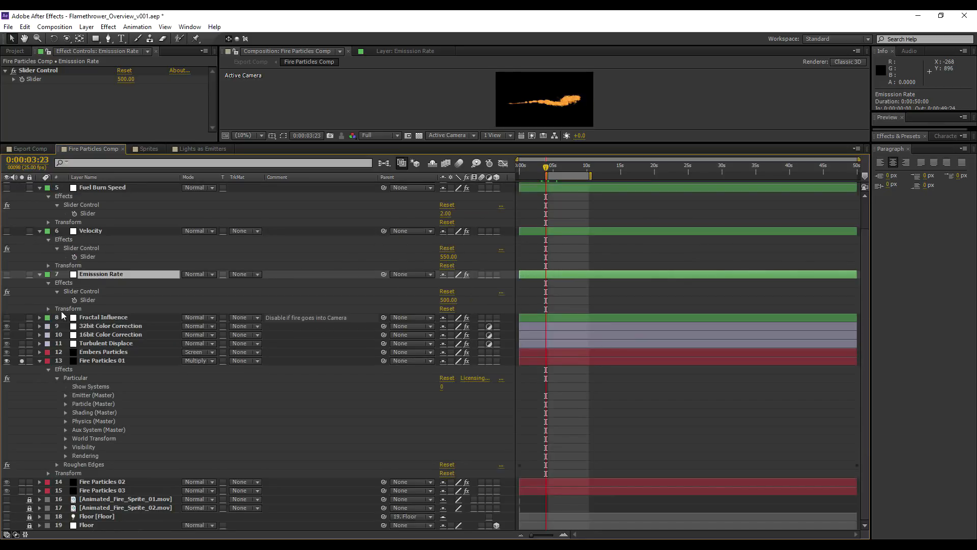
pyautogui.click(66, 396)
pyautogui.scroll(-5, 67, 390)
pyautogui.scroll(2, 55, 334)
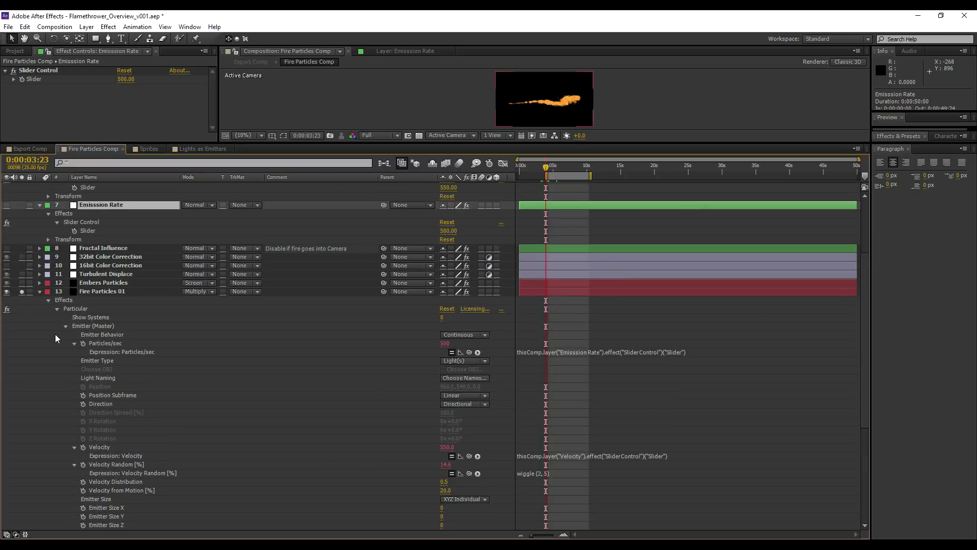
# Step: Remove the Particles/sec expression on Fire Particles 01 and relink the property to the Emisssion Rate layer's slider
pyautogui.click(83, 343)
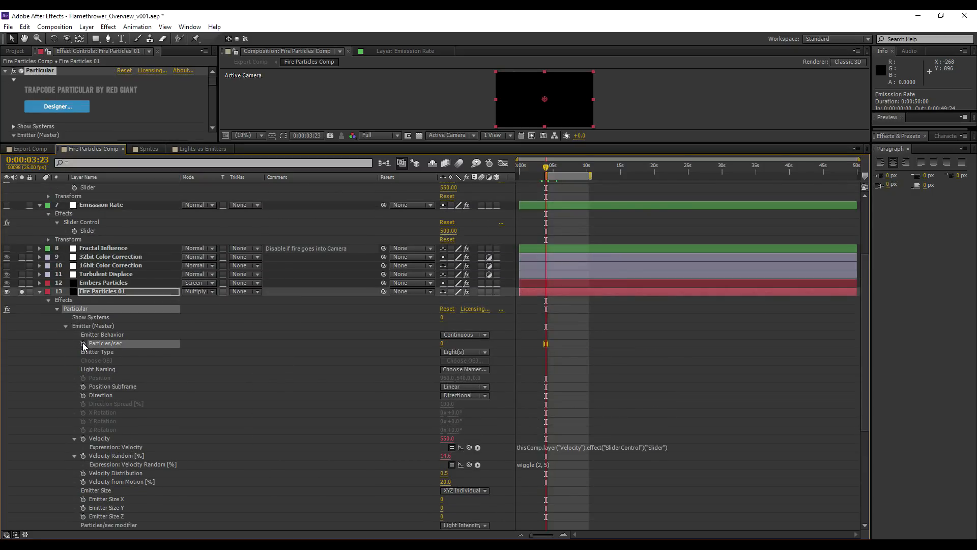
pyautogui.keyDown('alt'); pyautogui.click(83, 343); pyautogui.keyUp('alt')
pyautogui.moveTo(470, 352); pyautogui.dragTo(88, 334)
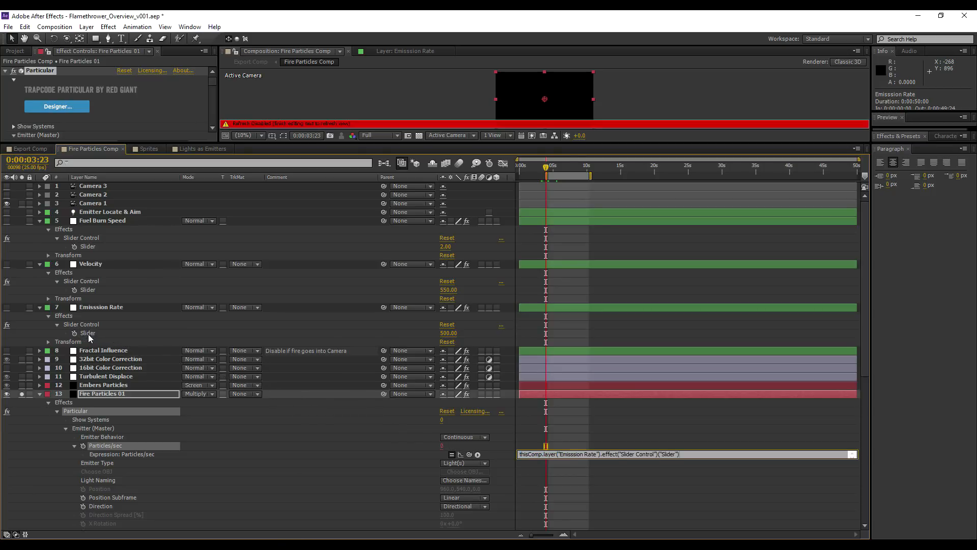
pyautogui.click(640, 424)
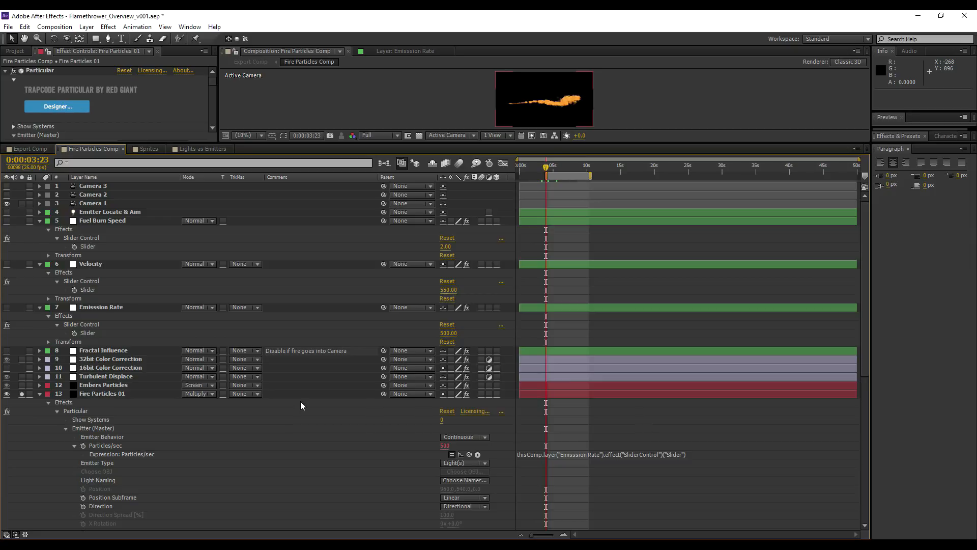
# Step: Remove Fire Particles 01's emitter Velocity expression and relink the property to the Velocity layer's slider
pyautogui.scroll(-3, 209, 427)
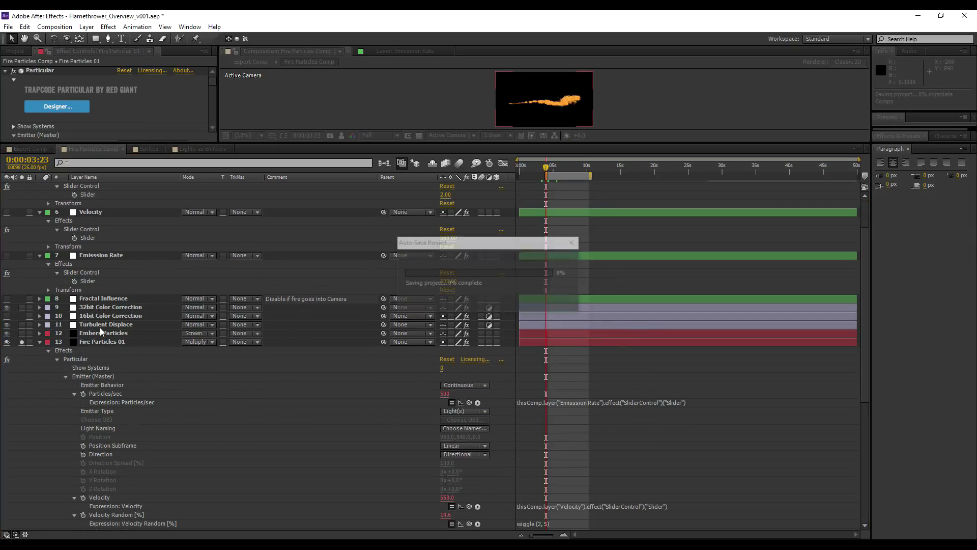
pyautogui.scroll(-1, 127, 366)
pyautogui.scroll(1, 92, 355)
pyautogui.scroll(-2, 106, 368)
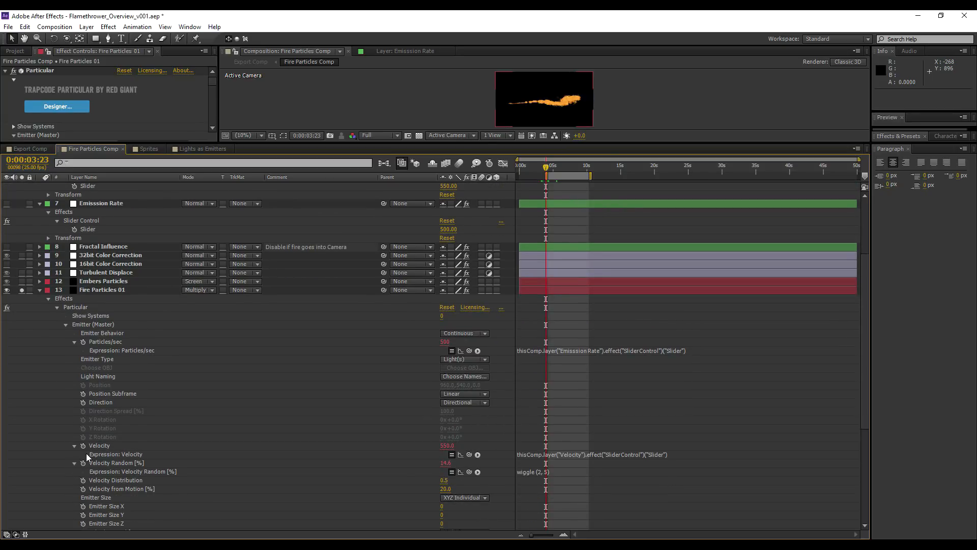
pyautogui.keyDown('alt'); pyautogui.click(84, 445); pyautogui.keyUp('alt')
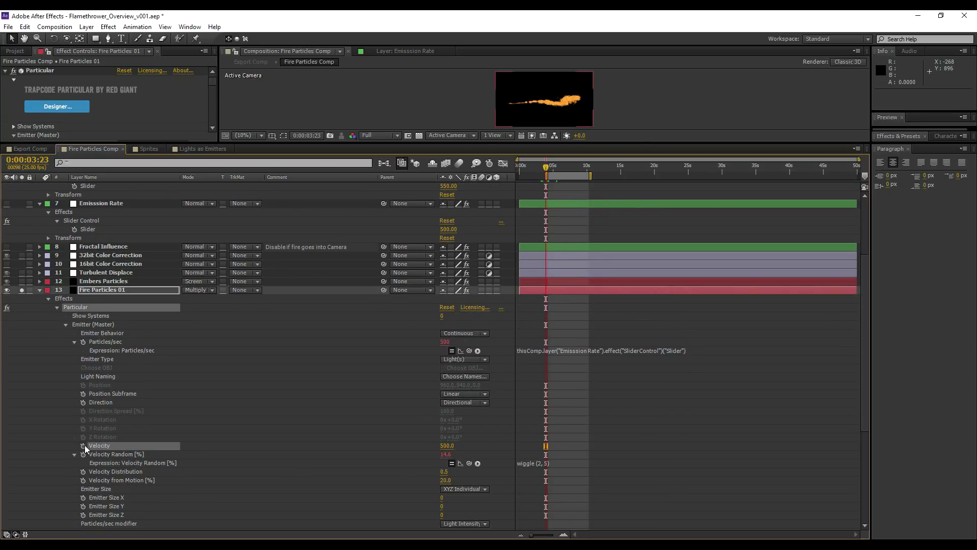
pyautogui.keyDown('alt'); pyautogui.click(83, 445); pyautogui.keyUp('alt')
pyautogui.moveTo(470, 455); pyautogui.dragTo(89, 252)
pyautogui.click(638, 456)
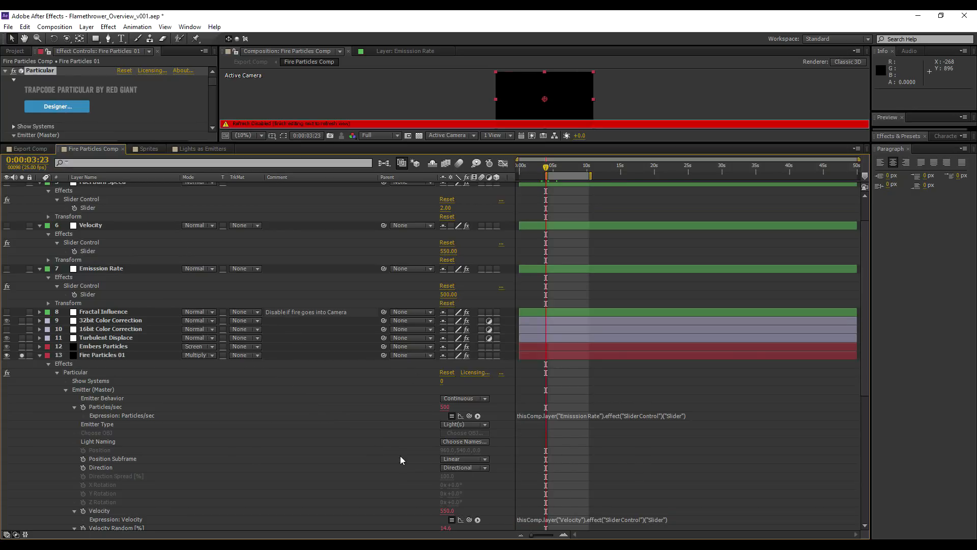
# Step: Examine the wiggle expression on Fire Particles 01's Velocity Random property, including its frequency and amplitude values
pyautogui.scroll(-2, 225, 445)
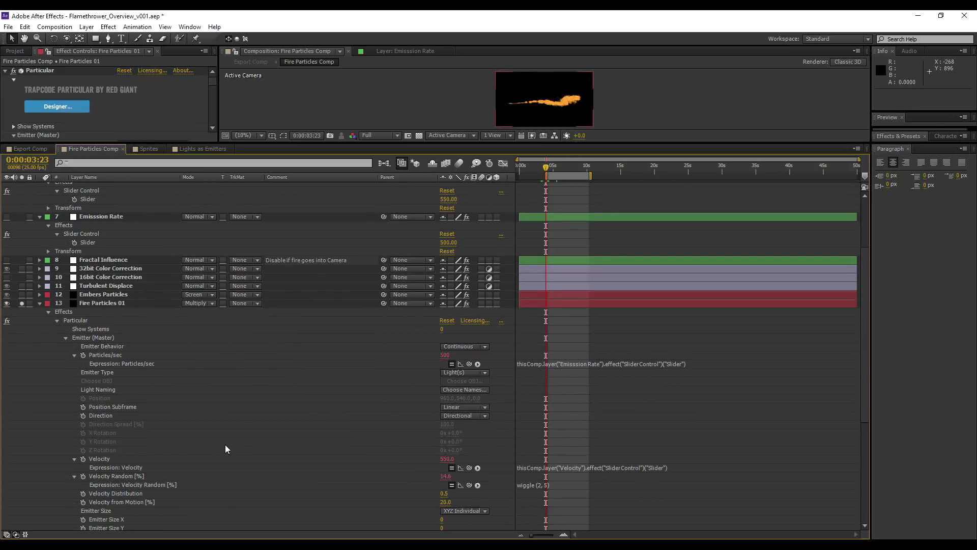
pyautogui.click(74, 477)
pyautogui.click(74, 477)
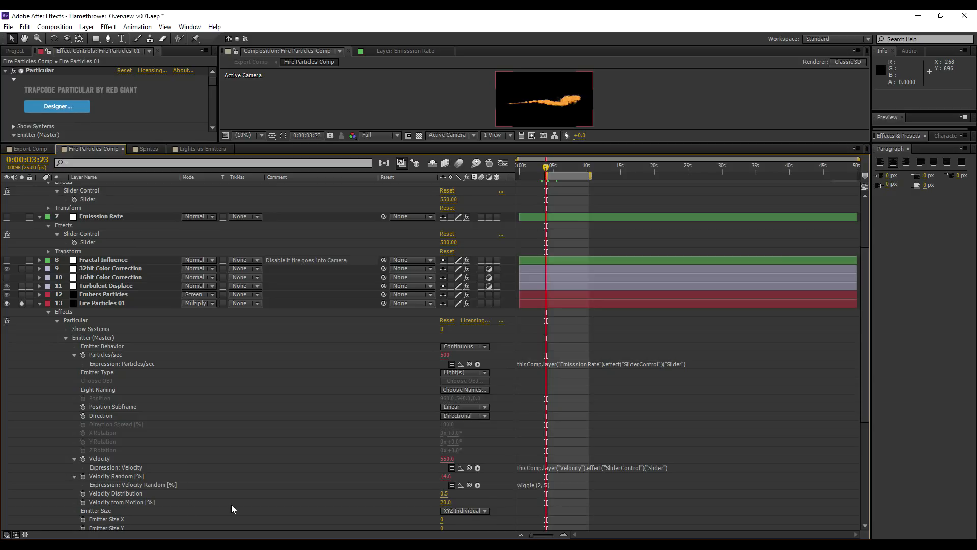
pyautogui.click(445, 477)
pyautogui.click(529, 486)
pyautogui.click(550, 485)
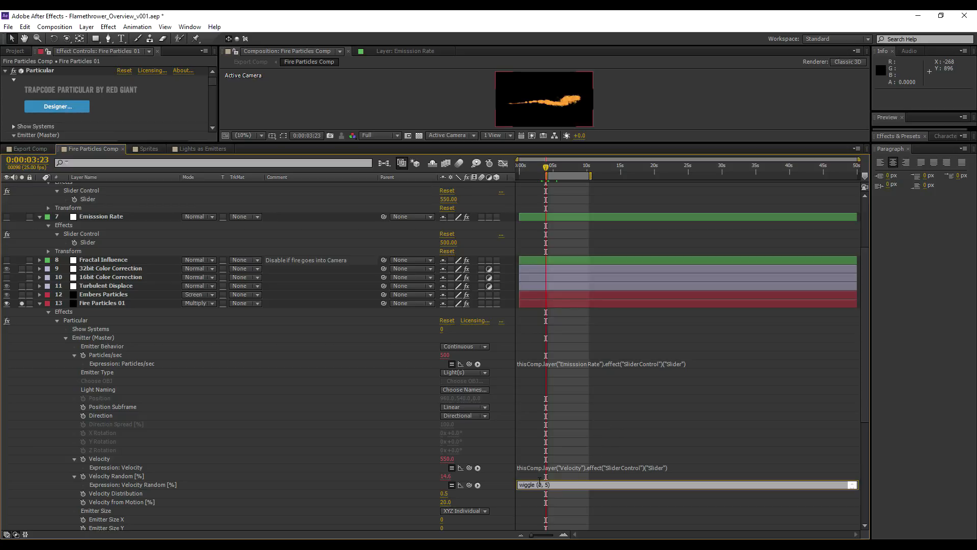
pyautogui.click(612, 435)
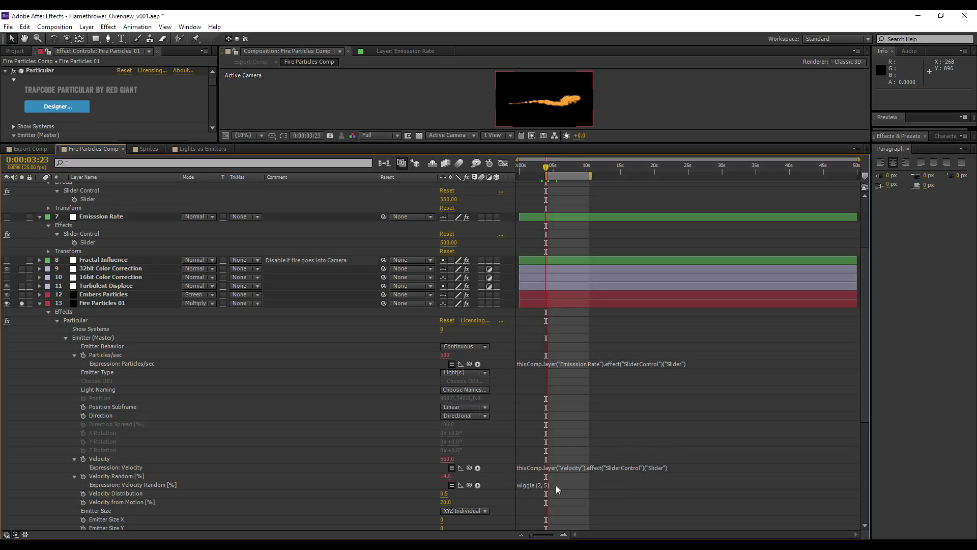
# Step: Expand Particle (Master), remove the Life [sec] expression and relink the property to the Fuel Burn Speed layer's slider
pyautogui.scroll(-1, 176, 460)
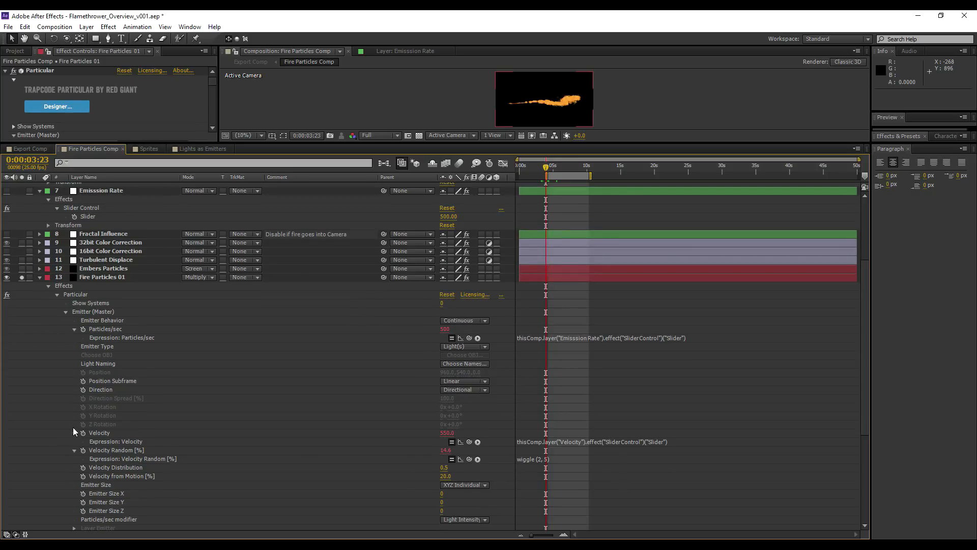
pyautogui.scroll(-13, 82, 455)
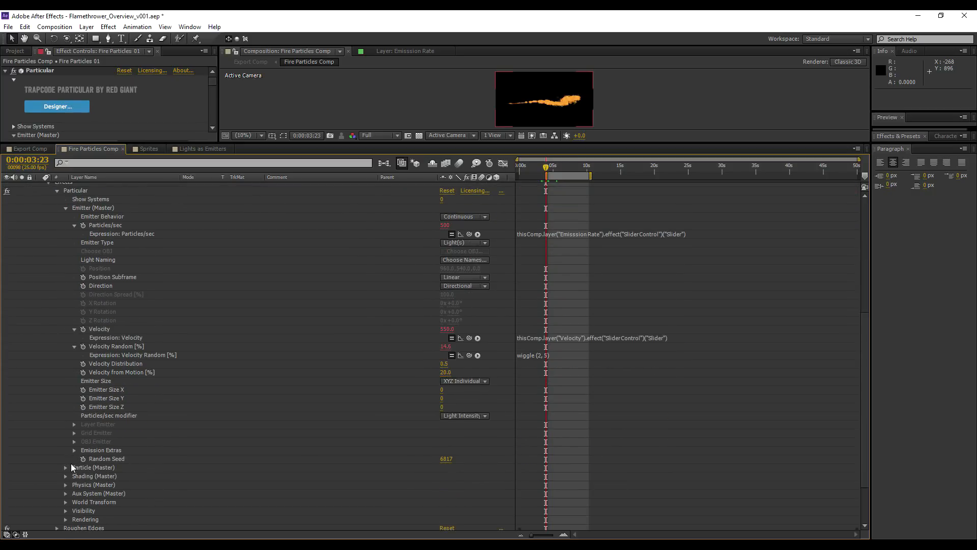
pyautogui.scroll(4, 94, 346)
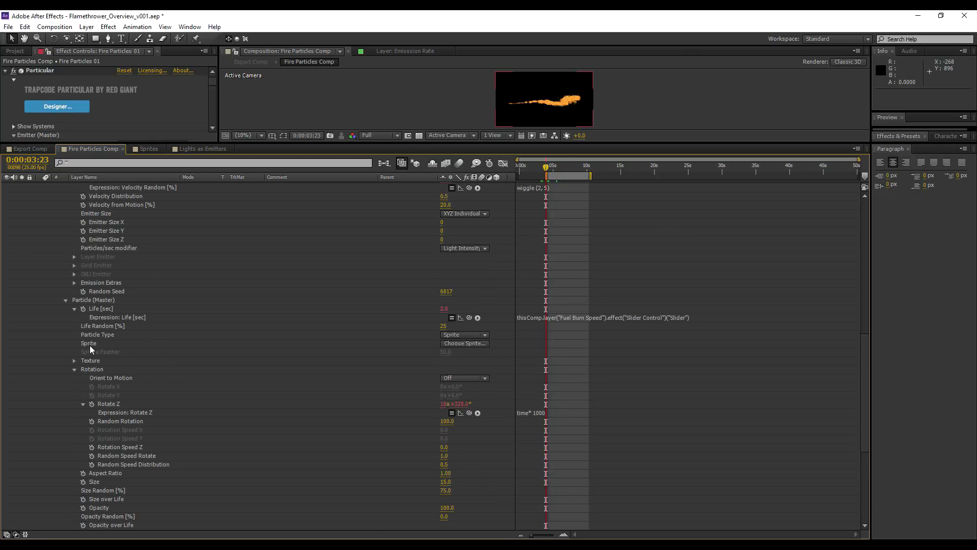
pyautogui.scroll(1, 90, 354)
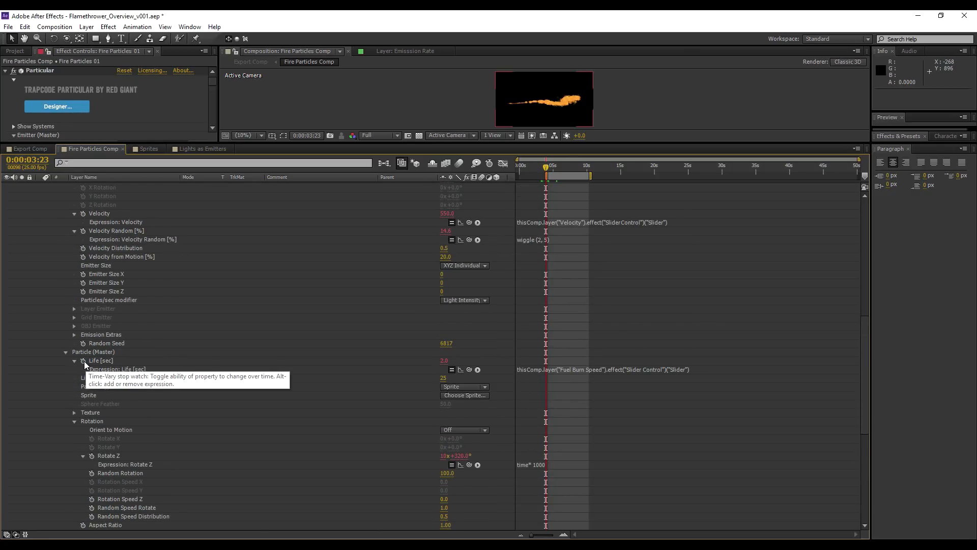
pyautogui.keyDown('alt'); pyautogui.click(84, 362); pyautogui.keyUp('alt')
pyautogui.keyDown('alt'); pyautogui.click(83, 361); pyautogui.keyUp('alt')
pyautogui.moveTo(469, 370)
pyautogui.mouseDown()
pyautogui.moveTo(209, 193)
pyautogui.moveTo(124, 181)
pyautogui.moveTo(81, 270)
pyautogui.moveTo(88, 249)
pyautogui.mouseUp()
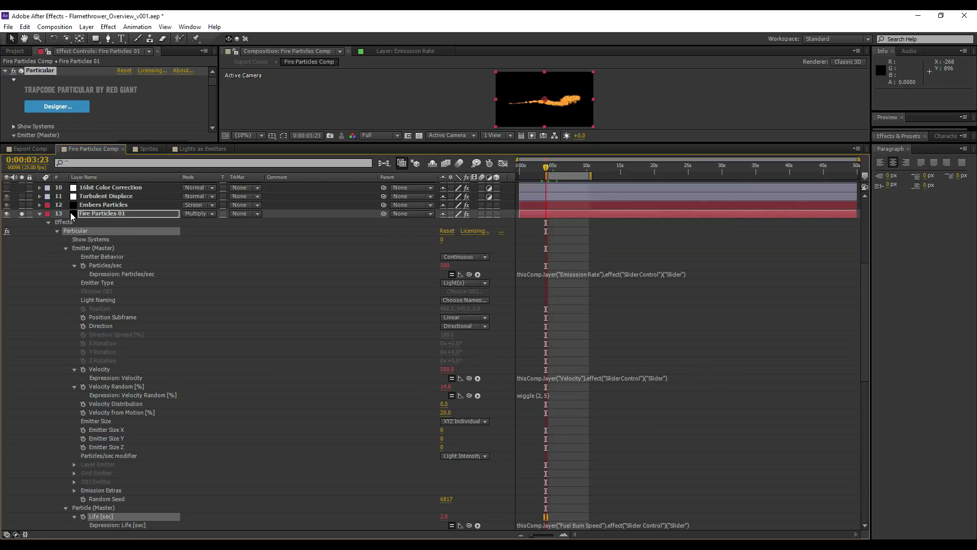
pyautogui.scroll(3, 72, 216)
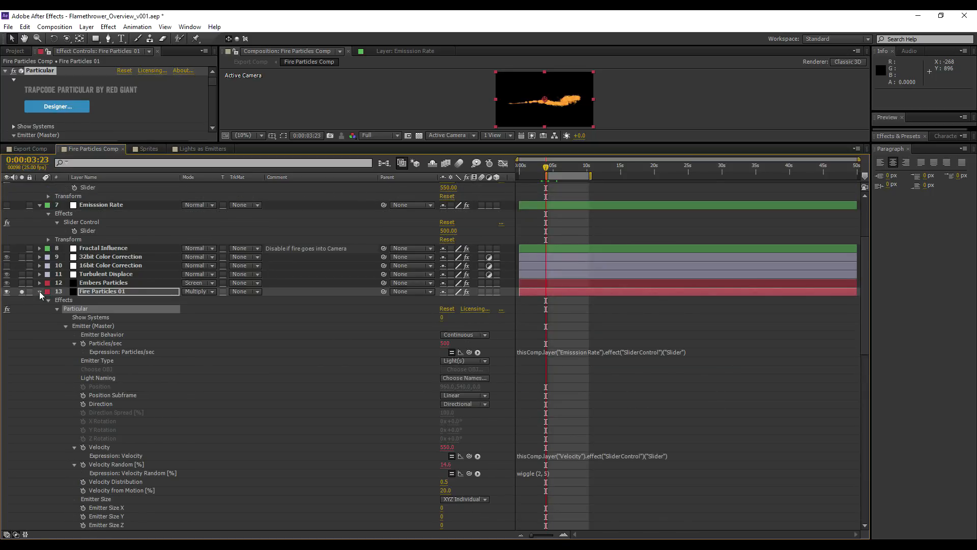
# Step: Collapse the Fire Particles 01 layer's properties and enlarge the composition viewer and effect settings area
pyautogui.click(40, 292)
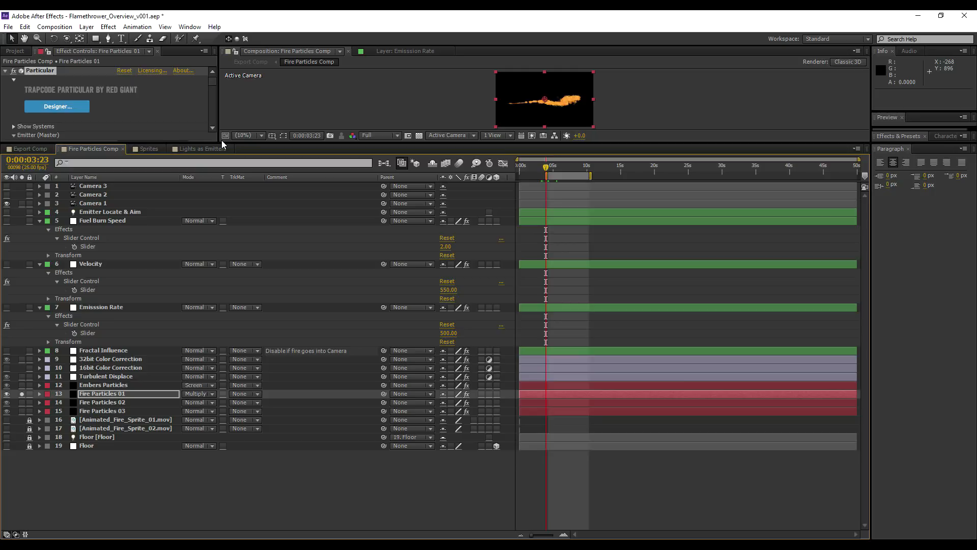
pyautogui.moveTo(219, 143); pyautogui.dragTo(246, 356)
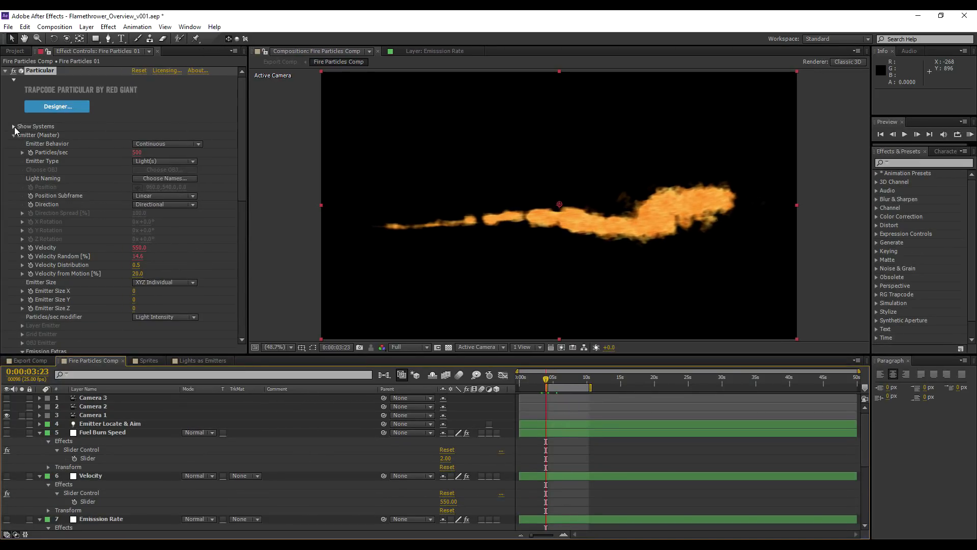
pyautogui.click(14, 127)
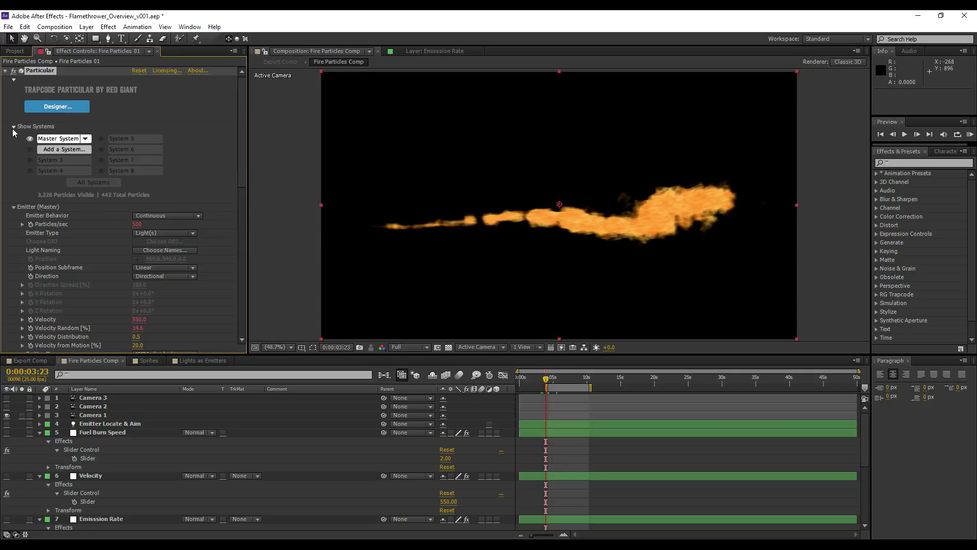
pyautogui.click(14, 127)
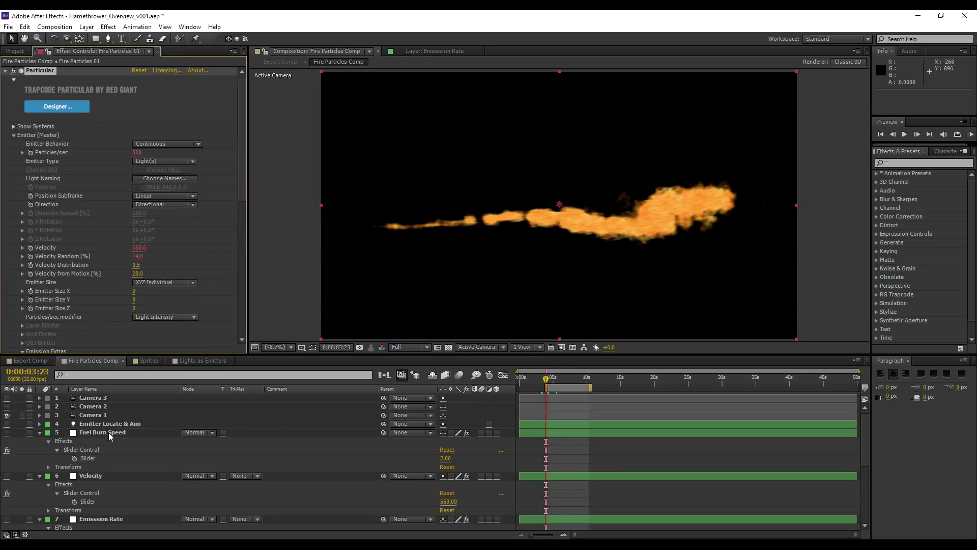
# Step: Collapse the properties of the Fuel Burn Speed, Velocity and Emisssion Rate slider layers
pyautogui.click(40, 432)
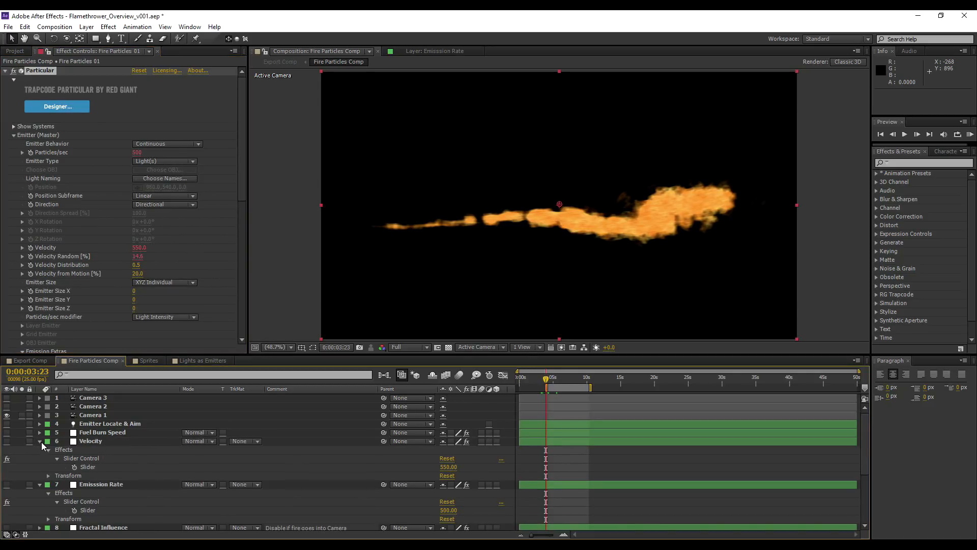
pyautogui.click(40, 441)
pyautogui.click(40, 449)
pyautogui.scroll(-2, 102, 474)
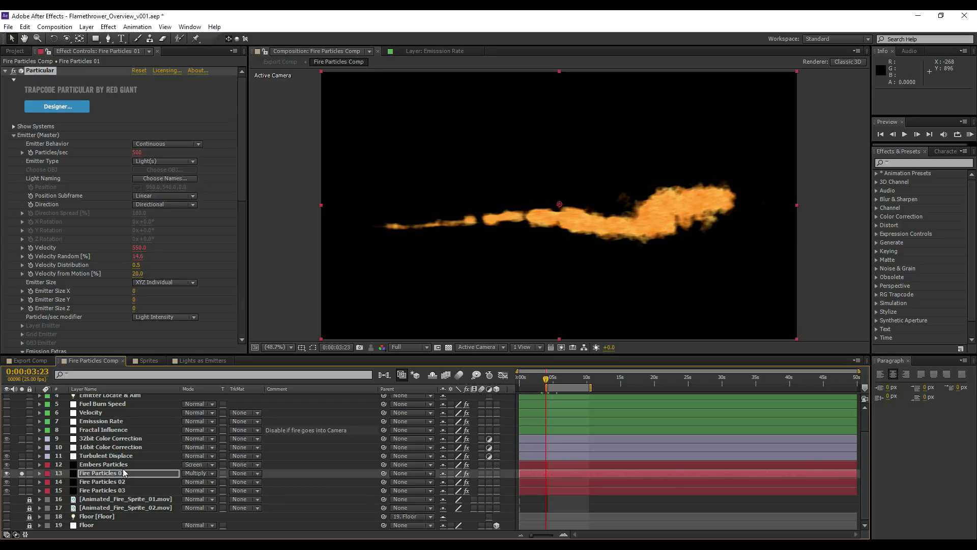
# Step: Compare the Particular effect settings of the Fire Particles 02, Embers Particles and Fire Particles 01 layers
pyautogui.click(100, 482)
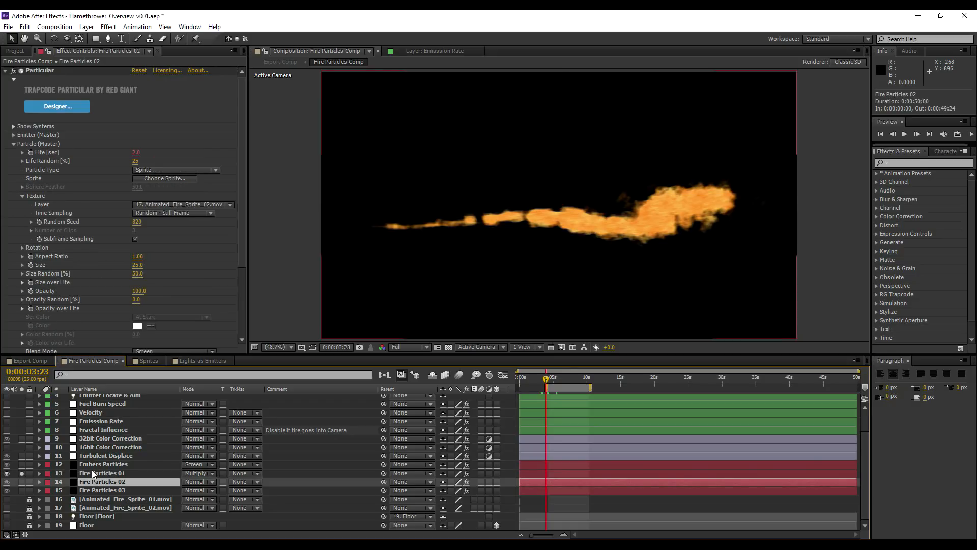
pyautogui.click(92, 465)
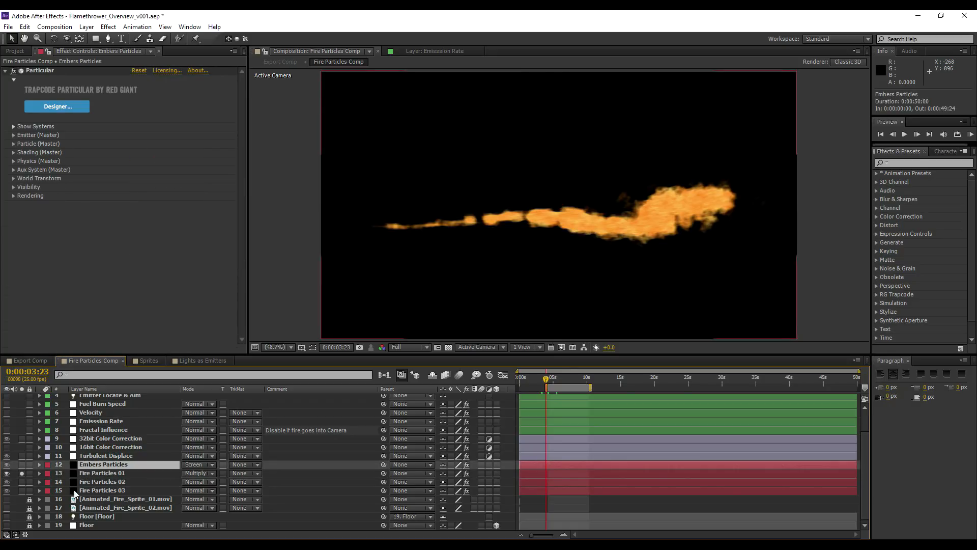
pyautogui.click(97, 474)
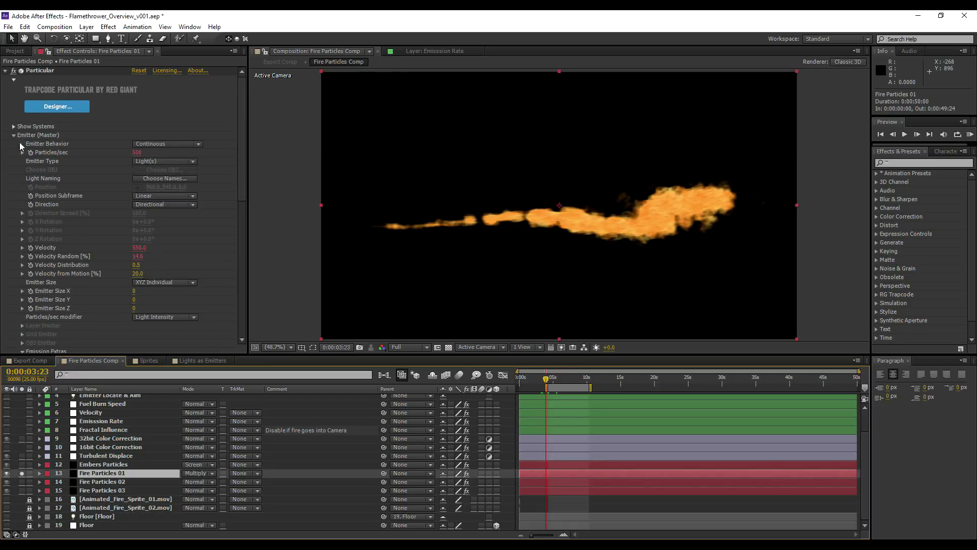
# Step: Collapse the Emitter (Master) and Particle (Master) groups in Fire Particles 01's Particular effect
pyautogui.scroll(-3, 92, 218)
pyautogui.scroll(-2, 92, 208)
pyautogui.scroll(4, 87, 210)
pyautogui.click(14, 112)
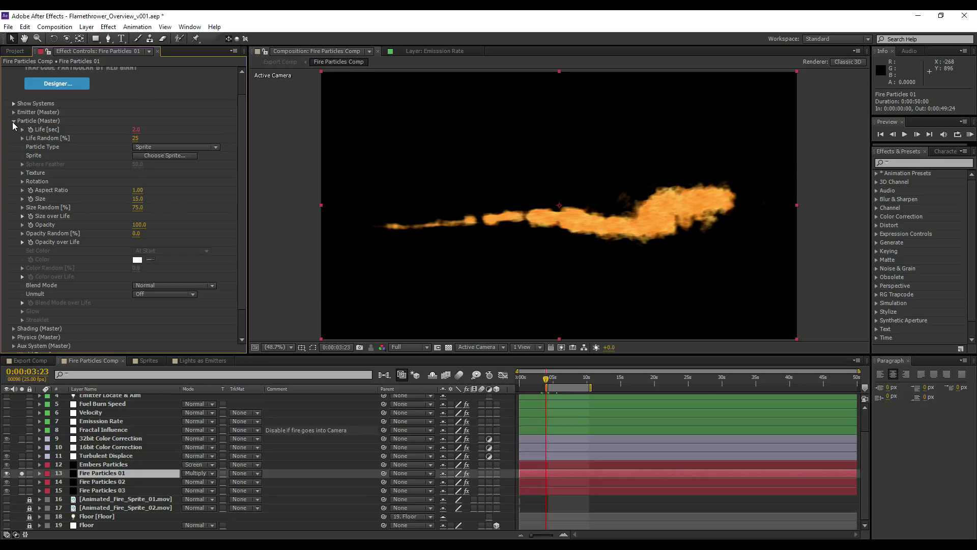
pyautogui.click(14, 122)
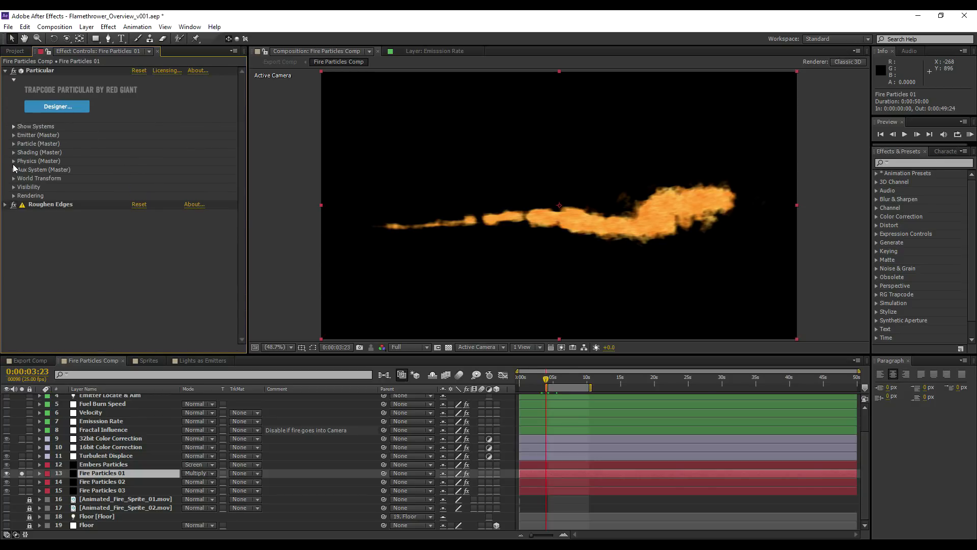
# Step: Examine the Physics (Master) settings of Fire Particles 01, including gravity and the Air group's spin values
pyautogui.click(14, 161)
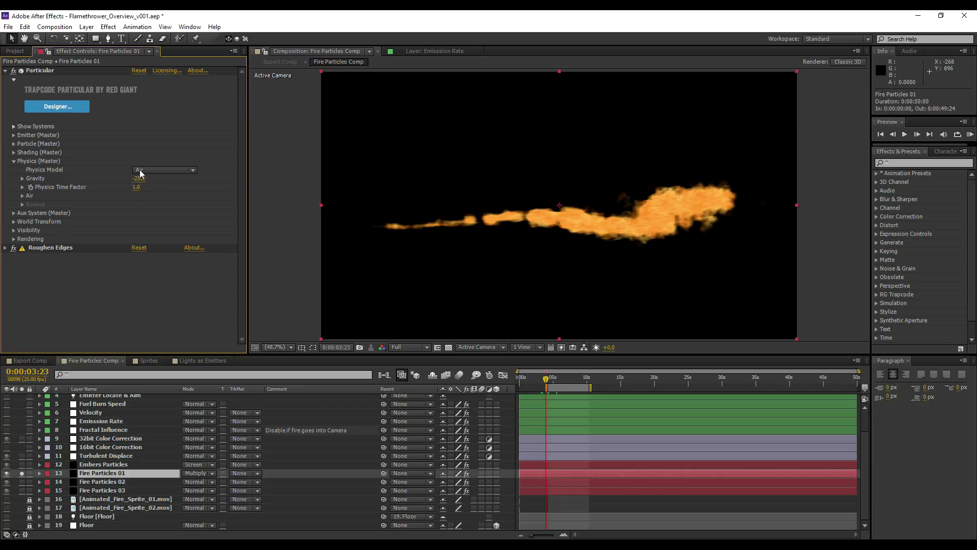
pyautogui.click(22, 196)
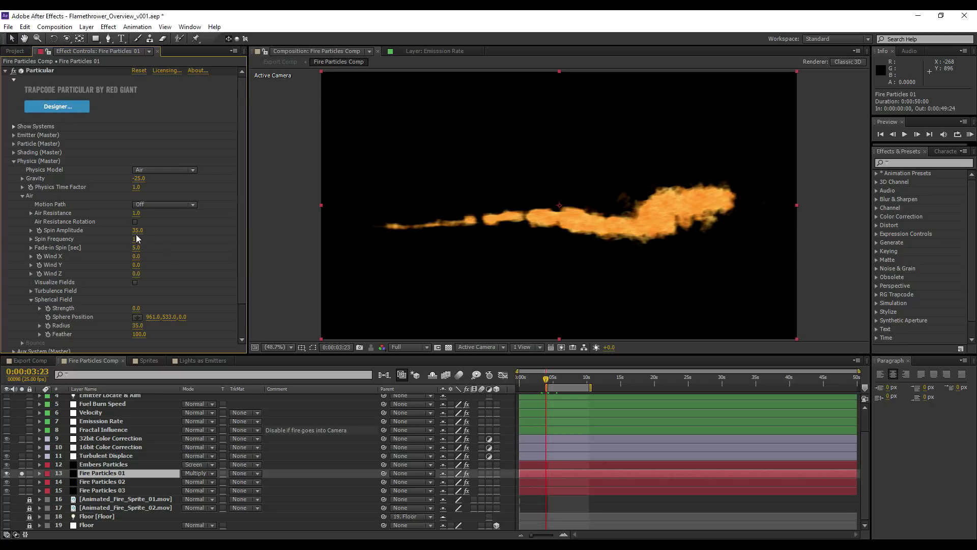
pyautogui.scroll(-2, 136, 232)
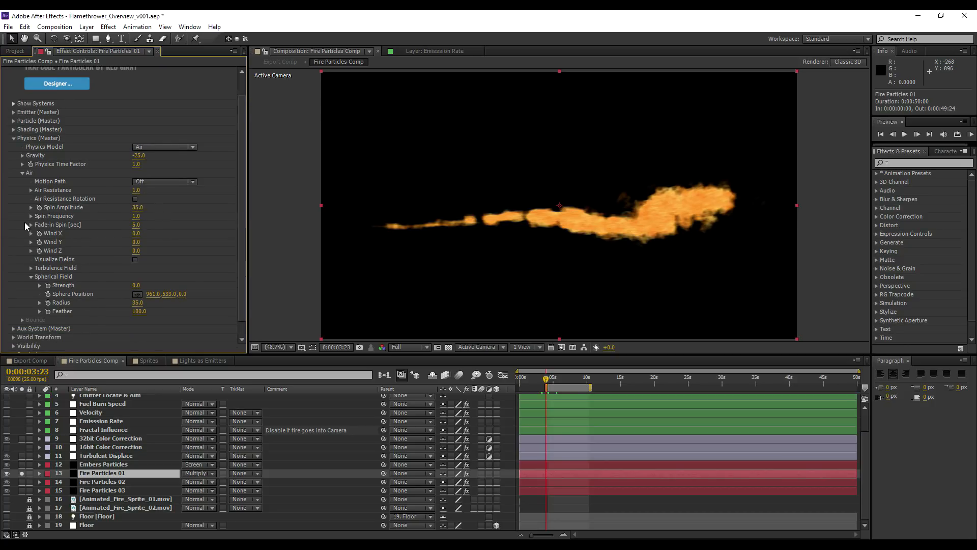
# Step: Try a Fade-in Spin [sec] value of 1 on Fire Particles 01 and restore it to 5
pyautogui.click(138, 226)
pyautogui.write('1')
pyautogui.press('Return')
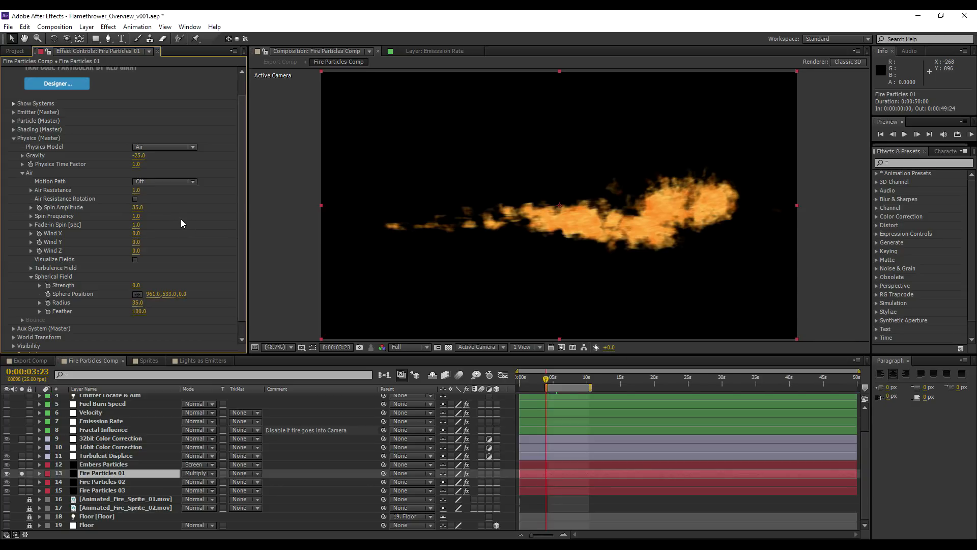
pyautogui.click(139, 226)
pyautogui.press('Return')
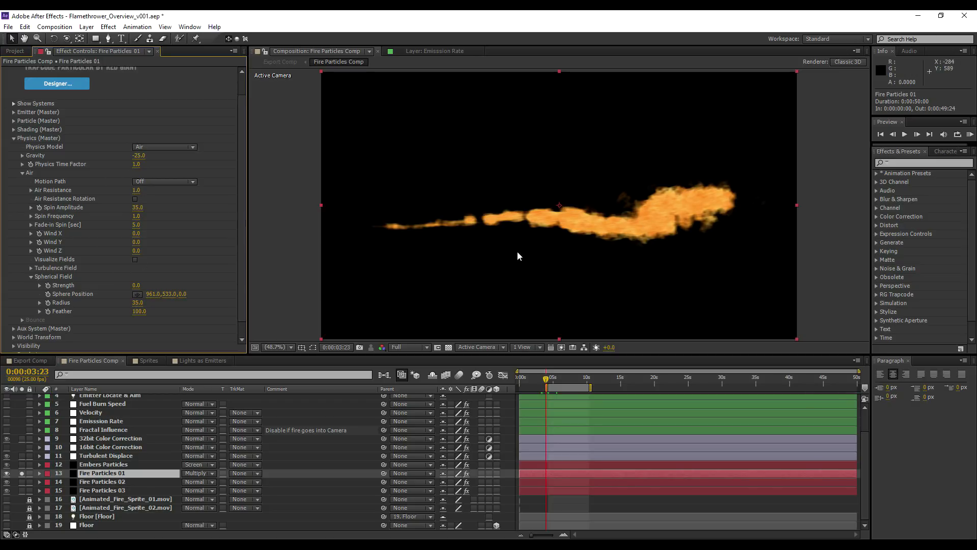
# Step: Check the Spin Frequency value of Fire Particles 01 and collapse the Air and Physics (Master) groups
pyautogui.click(136, 216)
pyautogui.press('Return')
pyautogui.click(23, 175)
pyautogui.click(14, 161)
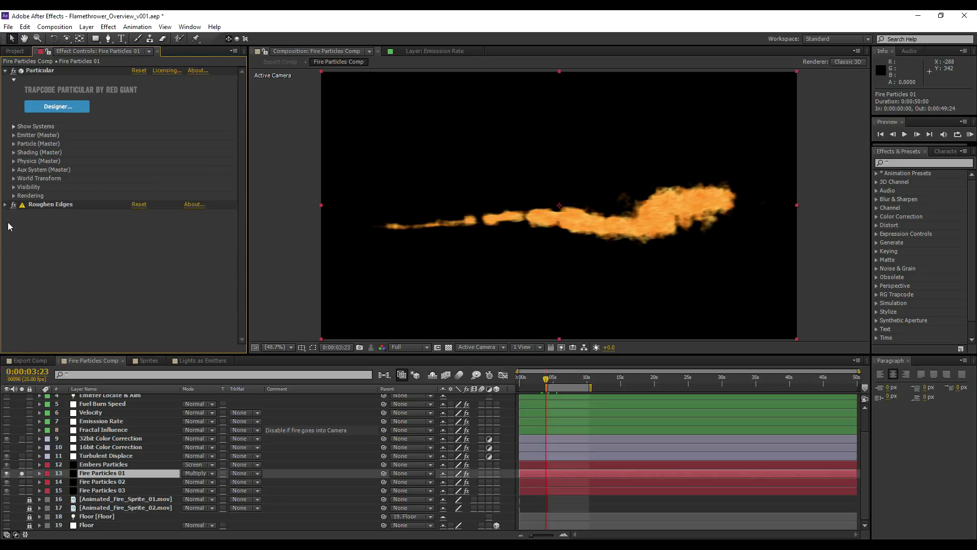
# Step: Switch Particular's rendering motion blur to Off for comparison, turn it back On, and collapse the Rendering group
pyautogui.click(14, 196)
pyautogui.click(148, 274)
pyautogui.click(152, 282)
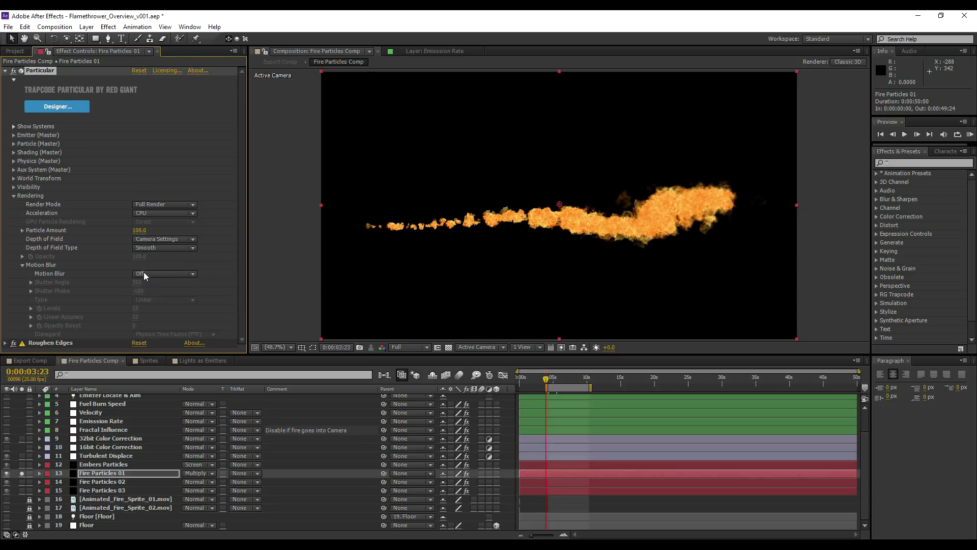
pyautogui.click(144, 274)
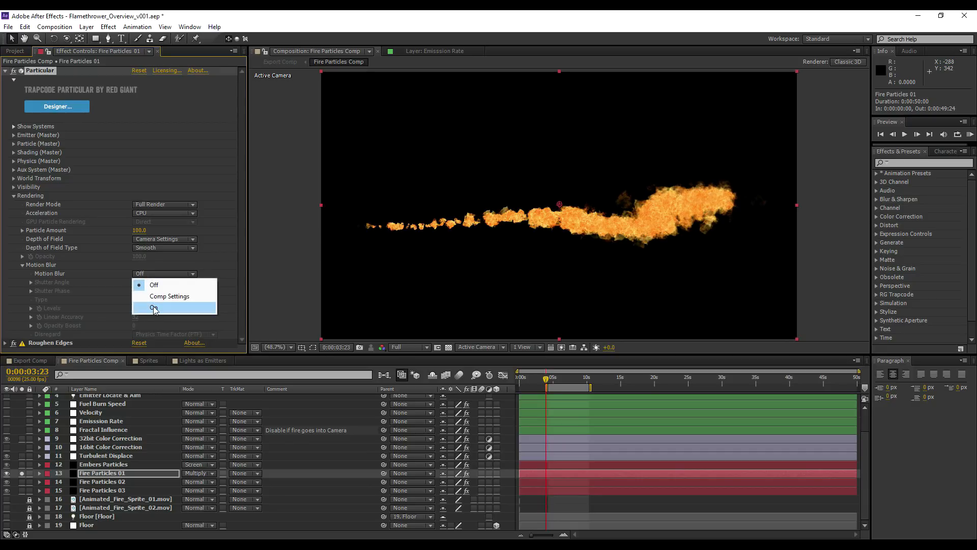
pyautogui.click(149, 306)
pyautogui.moveTo(248, 354); pyautogui.dragTo(238, 386)
pyautogui.click(14, 196)
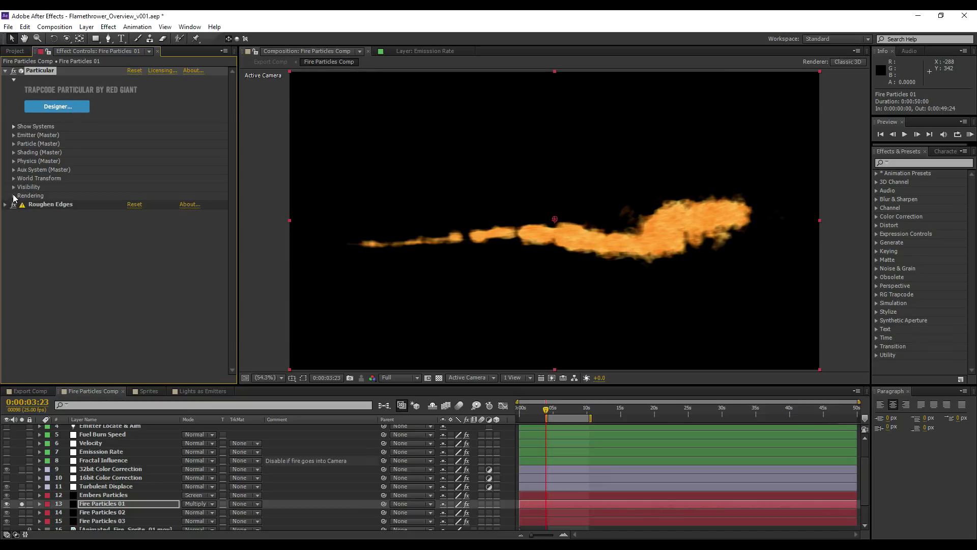
# Step: Disable the Roughen Edges effect on Fire Particles 01 and move the current time to 0:00:05:16
pyautogui.click(14, 204)
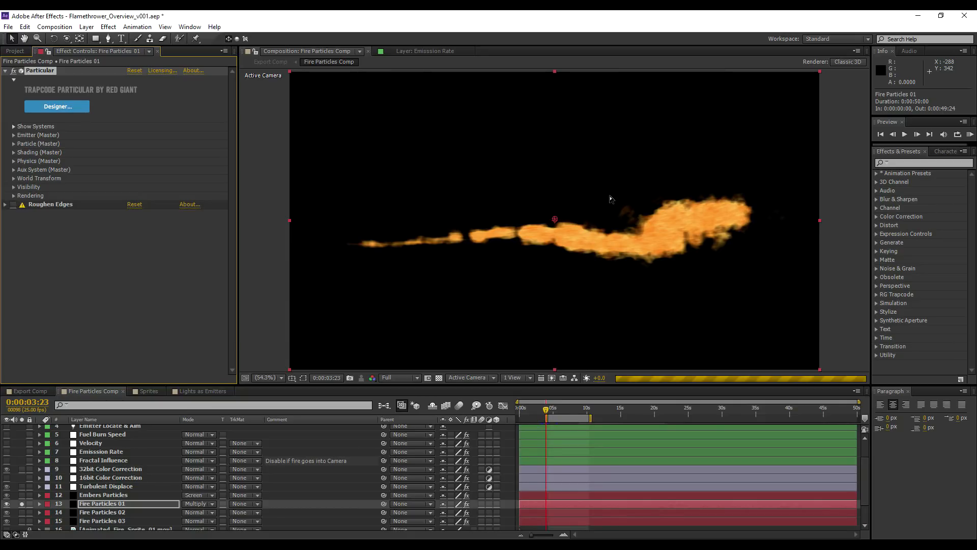
pyautogui.click(559, 412)
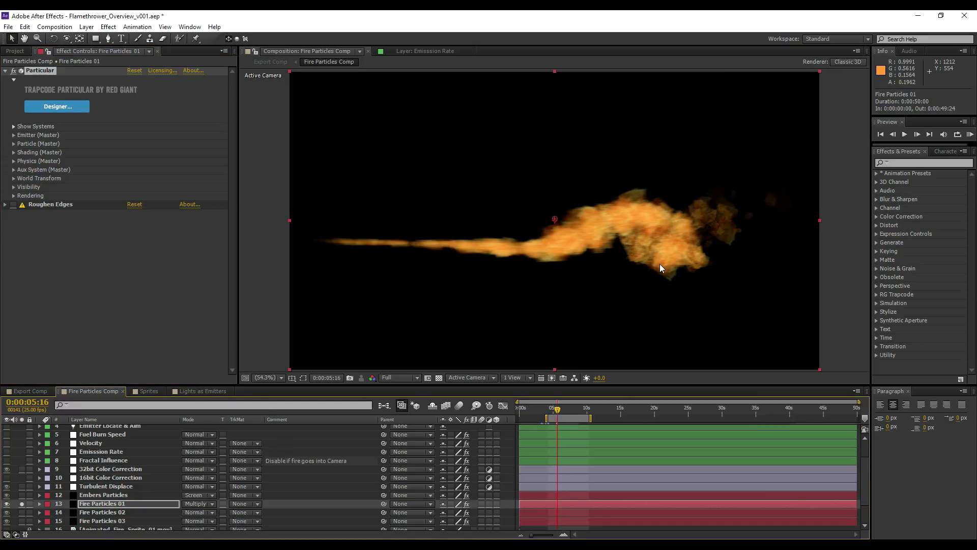
pyautogui.scroll(2, 654, 256)
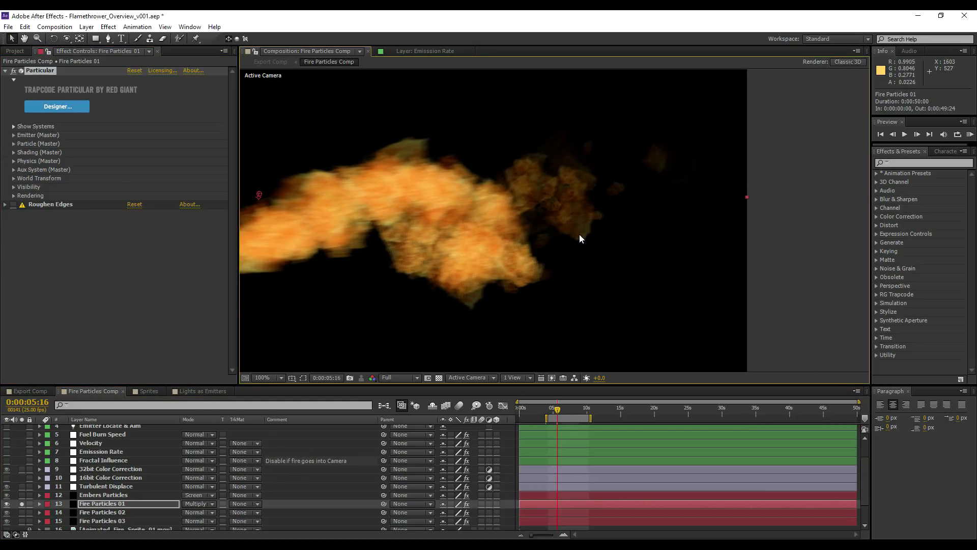
# Step: Temporarily raise the viewer exposure to inspect the individual sprite particles at the flame's far end, and reset it
pyautogui.moveTo(598, 379); pyautogui.dragTo(640, 378)
pyautogui.scroll(2, 642, 189)
pyautogui.moveTo(643, 189); pyautogui.dragTo(593, 224)
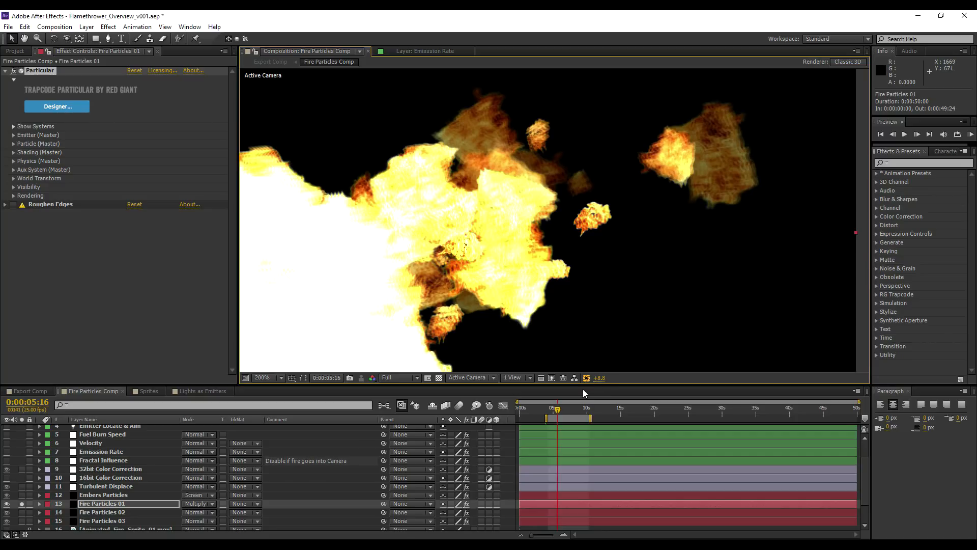
pyautogui.moveTo(601, 379); pyautogui.dragTo(586, 382)
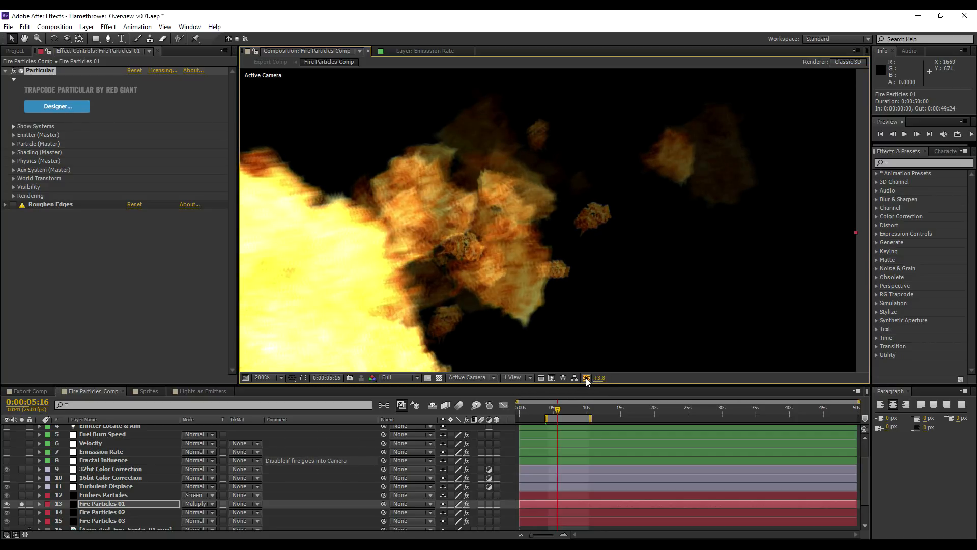
pyautogui.click(587, 378)
# Step: Re-enable the Roughen Edges effect on Fire Particles 01 and fit the whole composition in the viewer
pyautogui.click(39, 205)
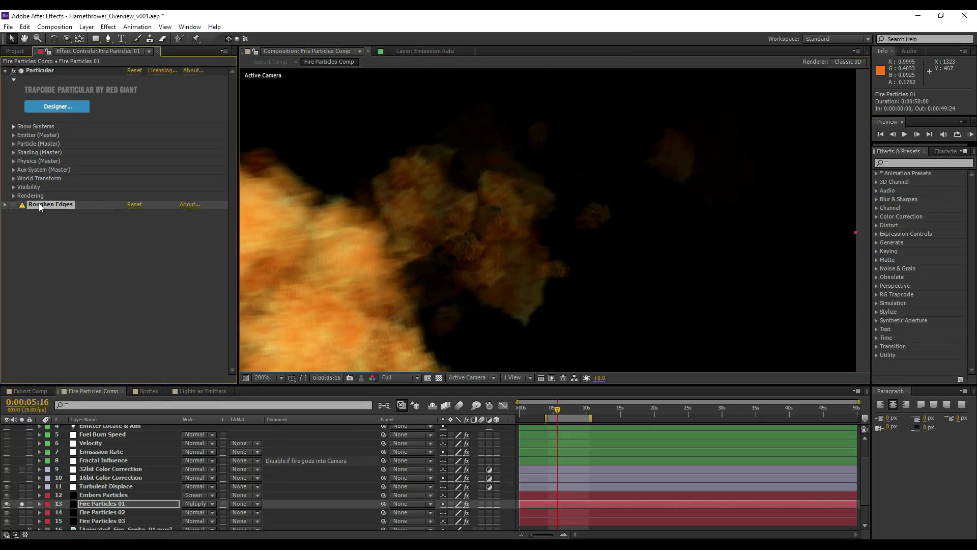
pyautogui.press(',')
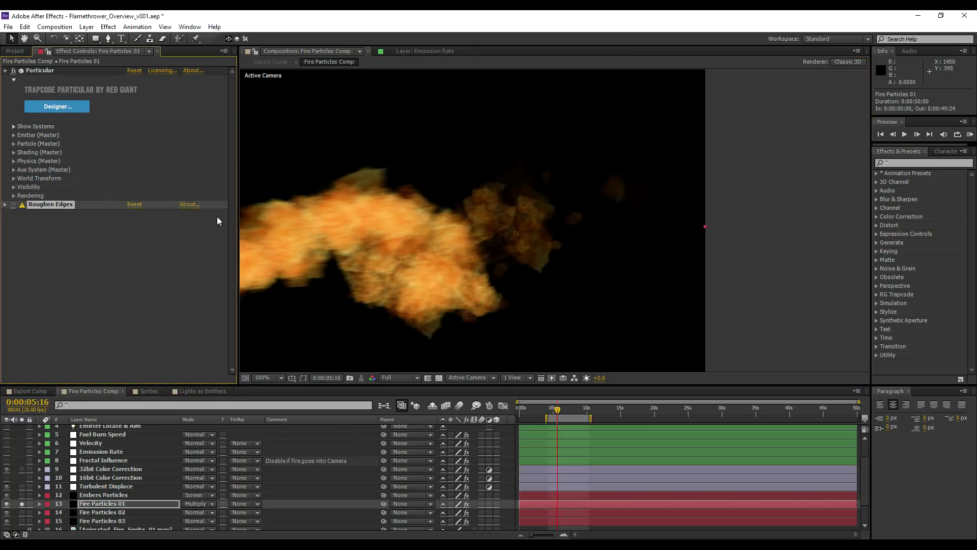
pyautogui.click(14, 205)
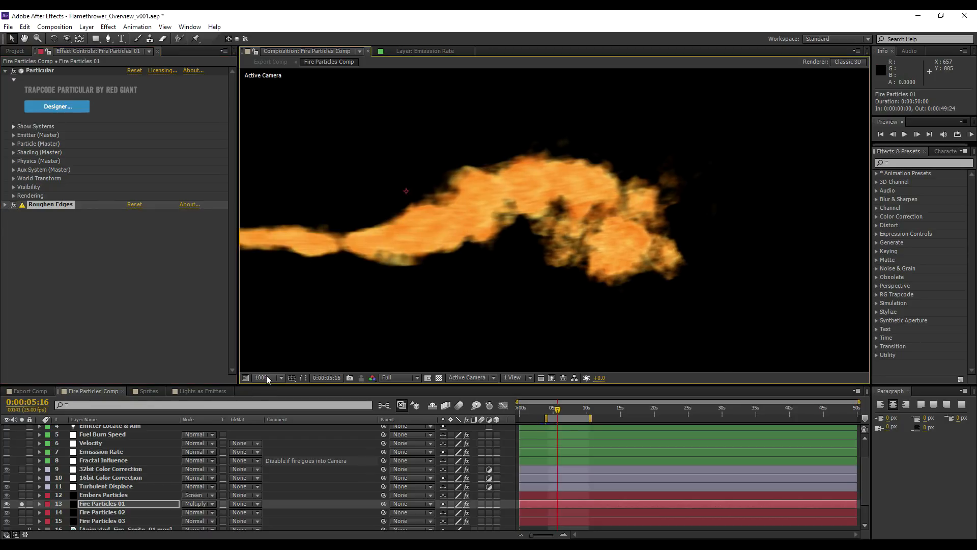
pyautogui.click(265, 378)
pyautogui.click(284, 194)
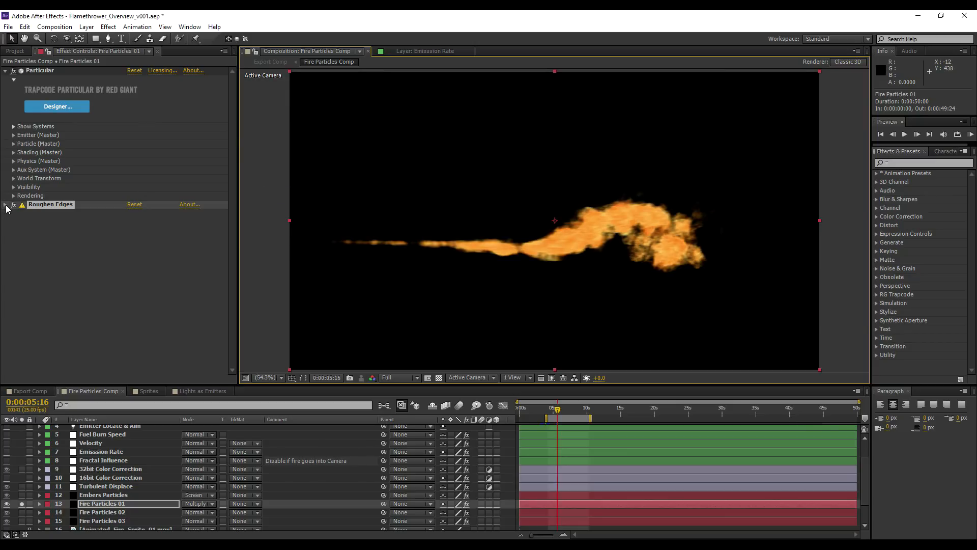
# Step: Expand the Roughen Edges settings and toggle the effect off and on to compare the flame's edges
pyautogui.click(5, 204)
pyautogui.click(13, 205)
pyautogui.click(13, 205)
pyautogui.click(13, 205)
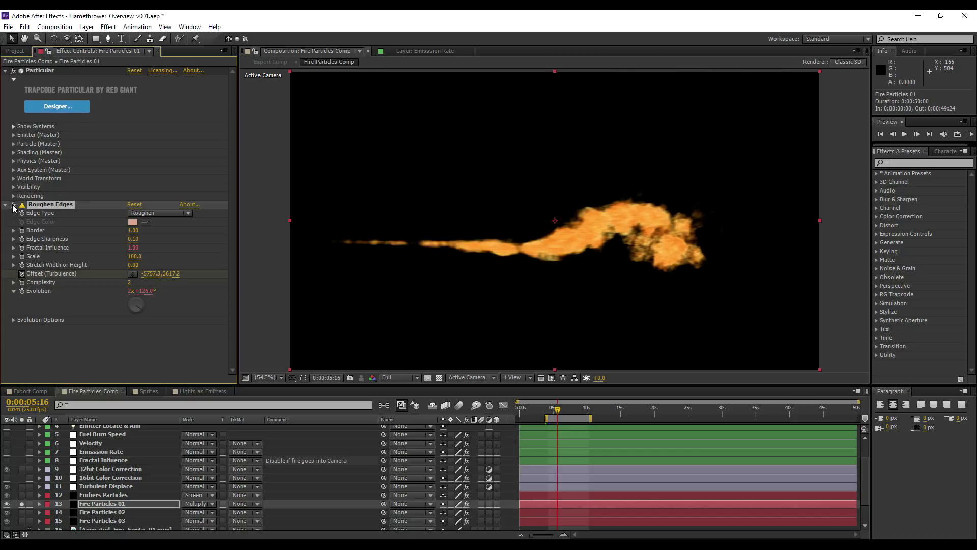
pyautogui.click(12, 205)
pyautogui.click(159, 234)
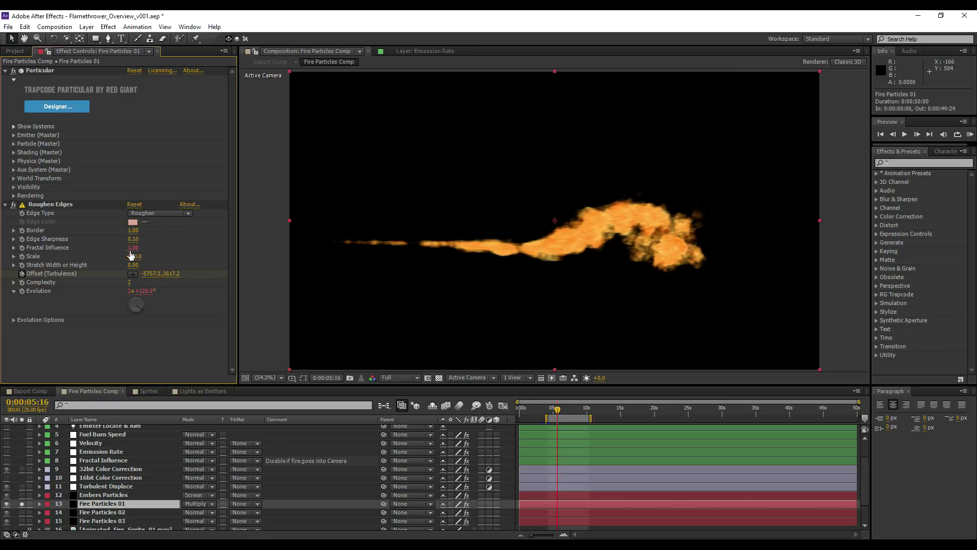
# Step: Expand the Roughen Edges properties of Fire Particles 01 and remove the expression from Fractal Influence
pyautogui.keyDown('ctrl'); pyautogui.click(39, 504); pyautogui.keyUp('ctrl')
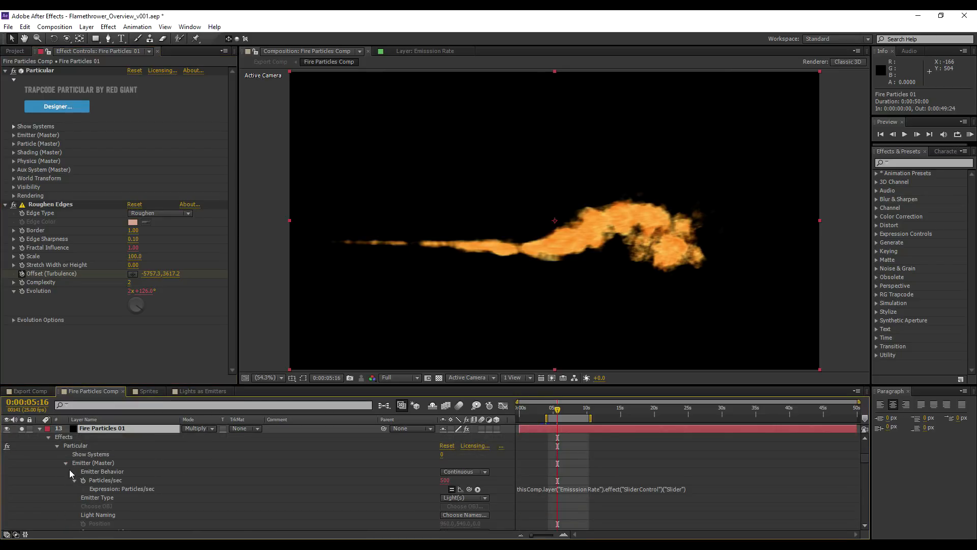
pyautogui.click(56, 446)
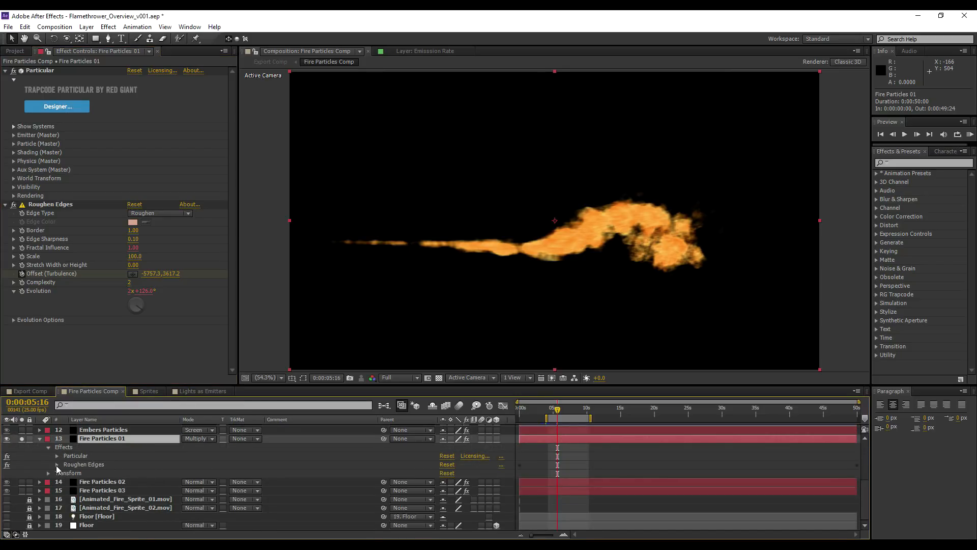
pyautogui.click(57, 464)
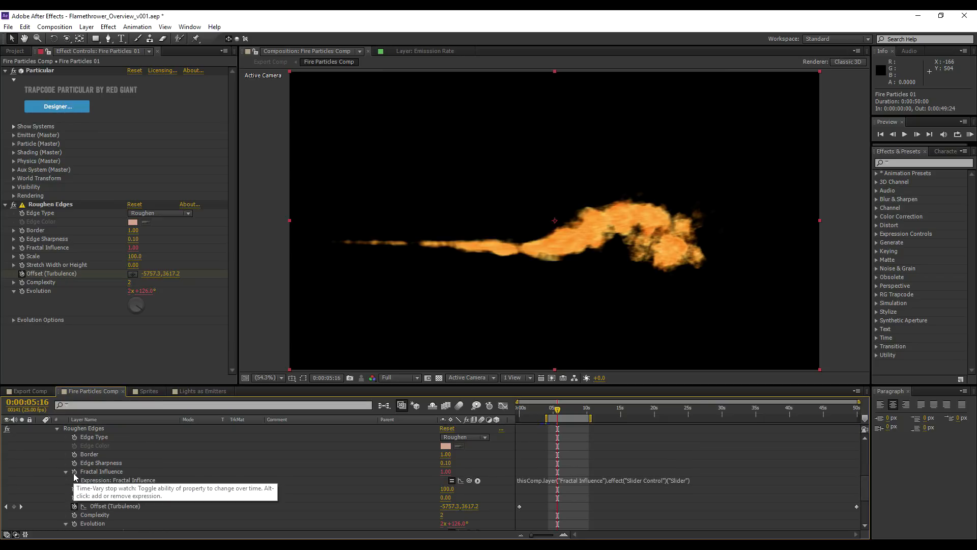
pyautogui.click(74, 474)
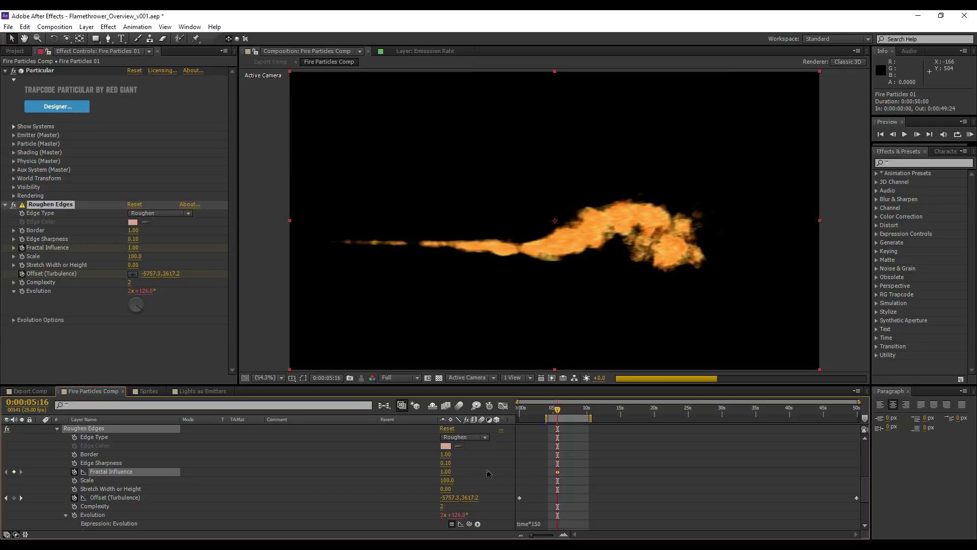
# Step: Add an expression to Fractal Influence that links it to the Slider Control's Slider on the Fractal Influence layer
pyautogui.keyDown('alt'); pyautogui.click(75, 475); pyautogui.keyUp('alt')
pyautogui.moveTo(469, 483); pyautogui.dragTo(88, 489)
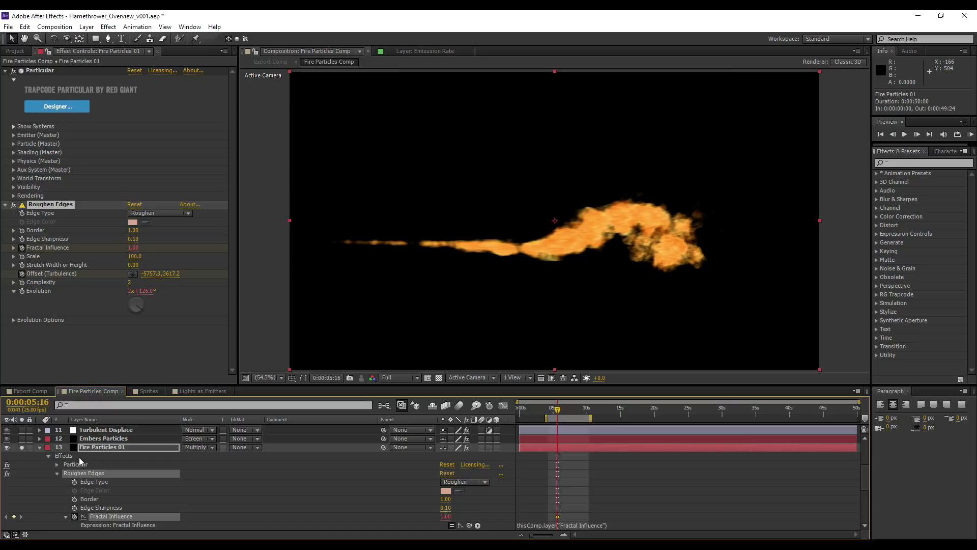
pyautogui.press('Return')
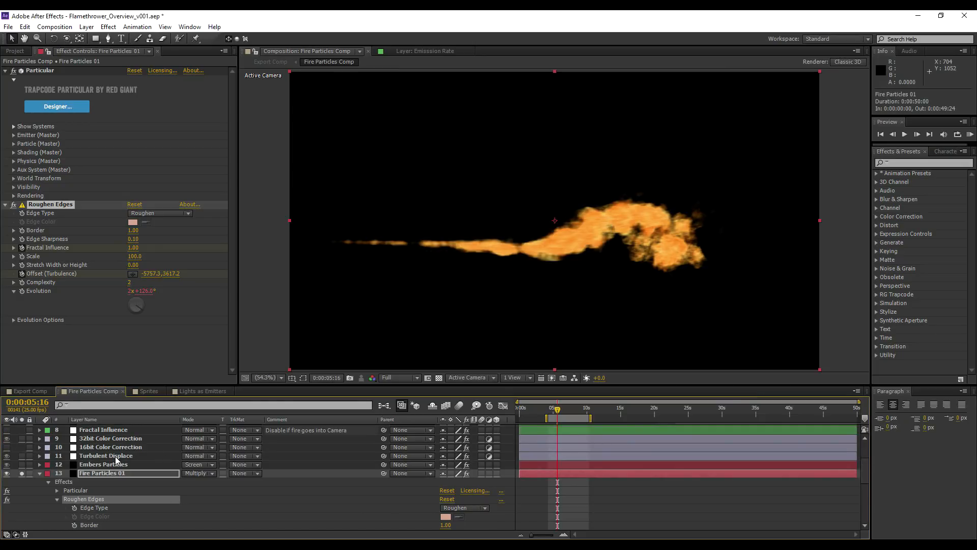
pyautogui.scroll(1, 84, 466)
pyautogui.click(84, 456)
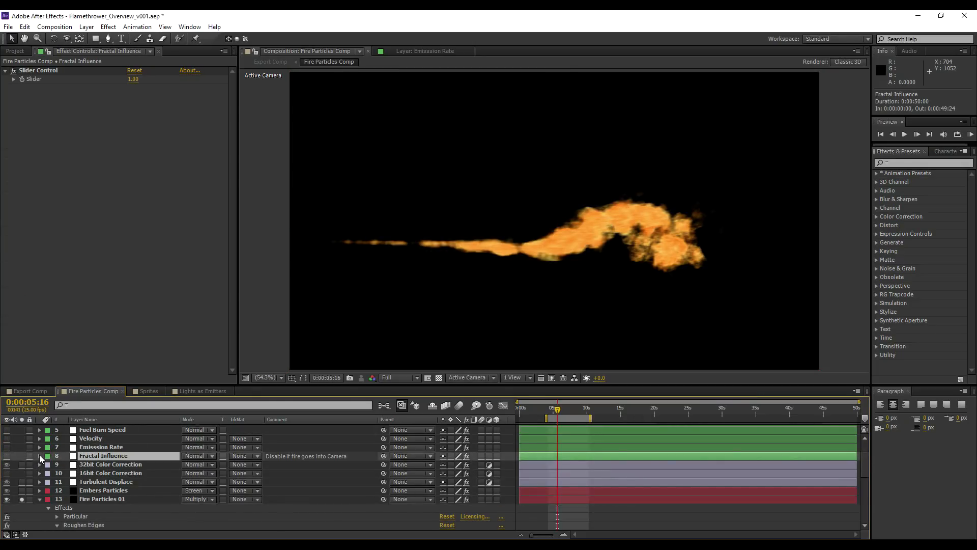
pyautogui.click(39, 456)
pyautogui.scroll(-3, 84, 481)
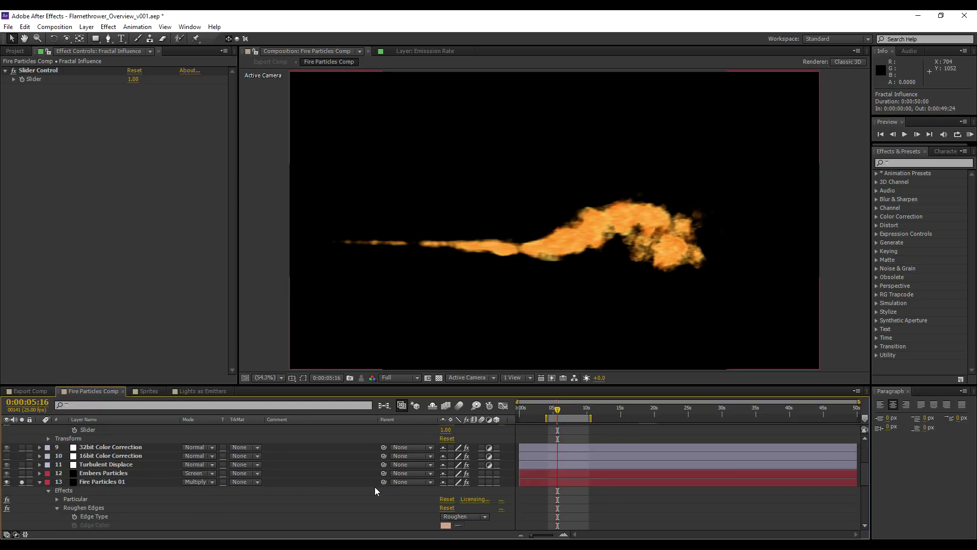
pyautogui.scroll(-1, 377, 487)
pyautogui.moveTo(469, 508); pyautogui.dragTo(91, 474)
pyautogui.click(644, 484)
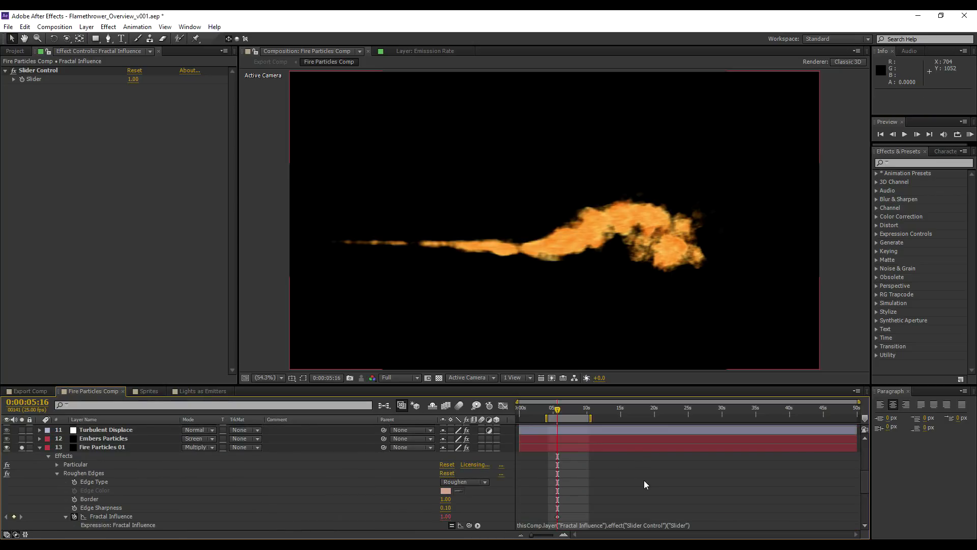
# Step: Collapse the Fire Particles 01 properties and show the composition through Camera 3
pyautogui.click(85, 447)
pyautogui.click(40, 448)
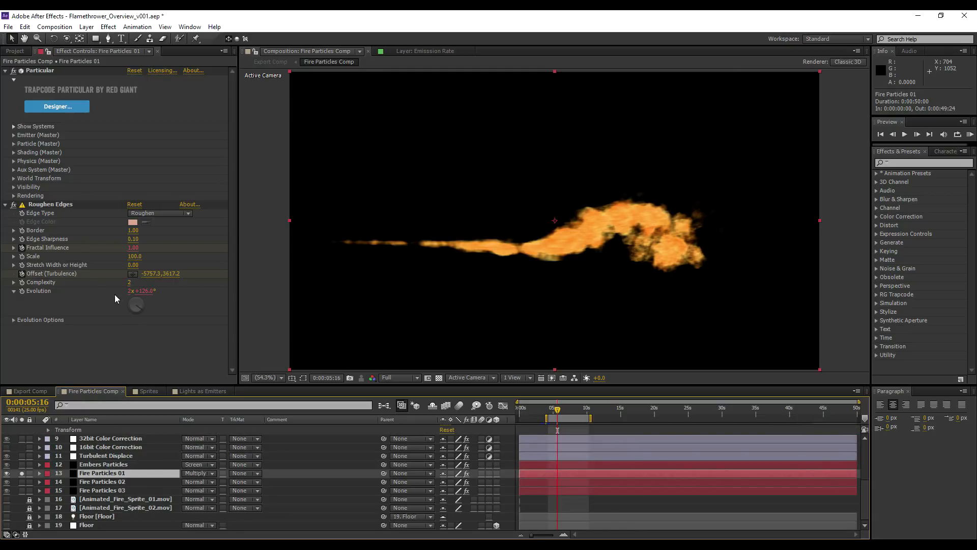
pyautogui.scroll(1, 118, 451)
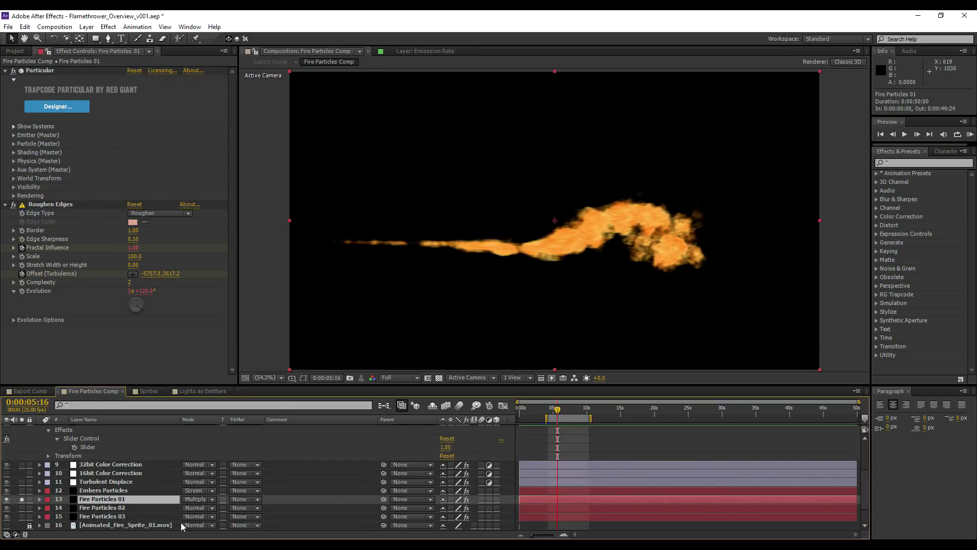
pyautogui.scroll(2, 63, 496)
pyautogui.scroll(1, 94, 463)
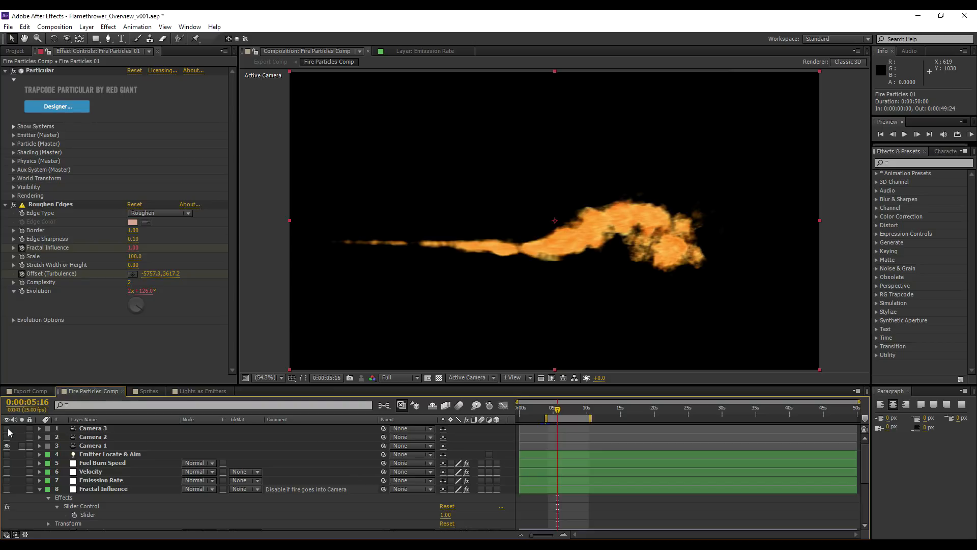
pyautogui.click(7, 430)
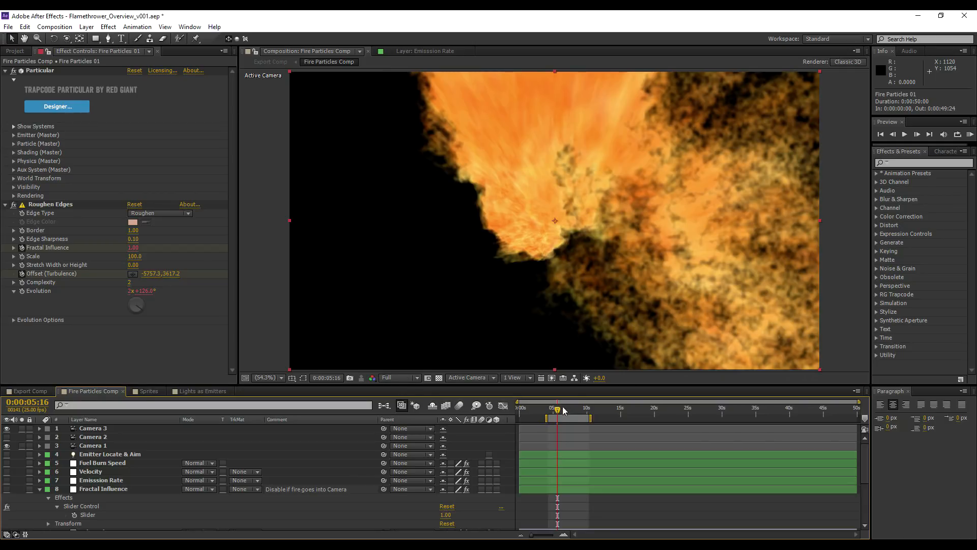
# Step: Set the preview resolution to Half and move the current time to 0:00:06:16
pyautogui.click(395, 379)
pyautogui.click(397, 405)
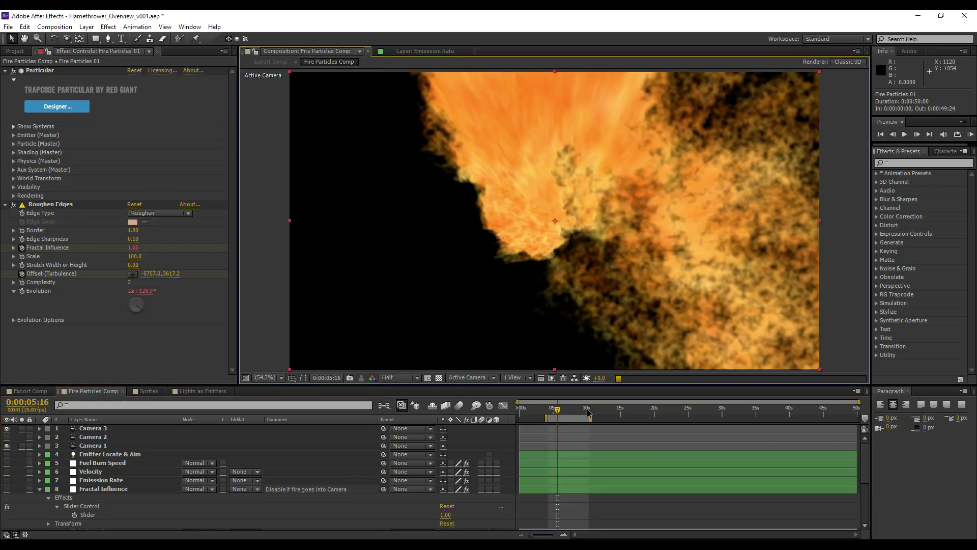
pyautogui.click(564, 410)
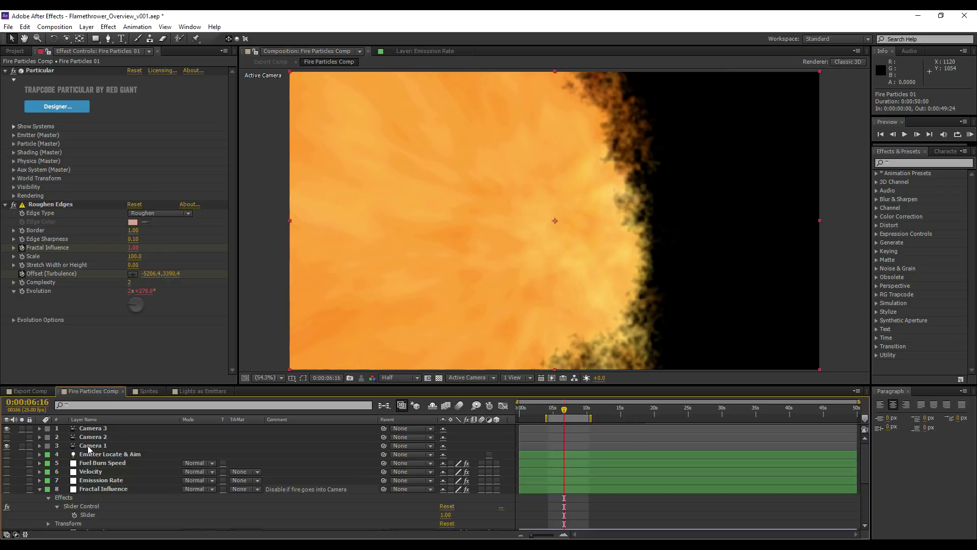
# Step: Turn off Camera 3 and inspect the flame's far end through Camera 1 at Full resolution
pyautogui.click(7, 431)
pyautogui.scroll(1, 680, 215)
pyautogui.moveTo(681, 225); pyautogui.dragTo(423, 207)
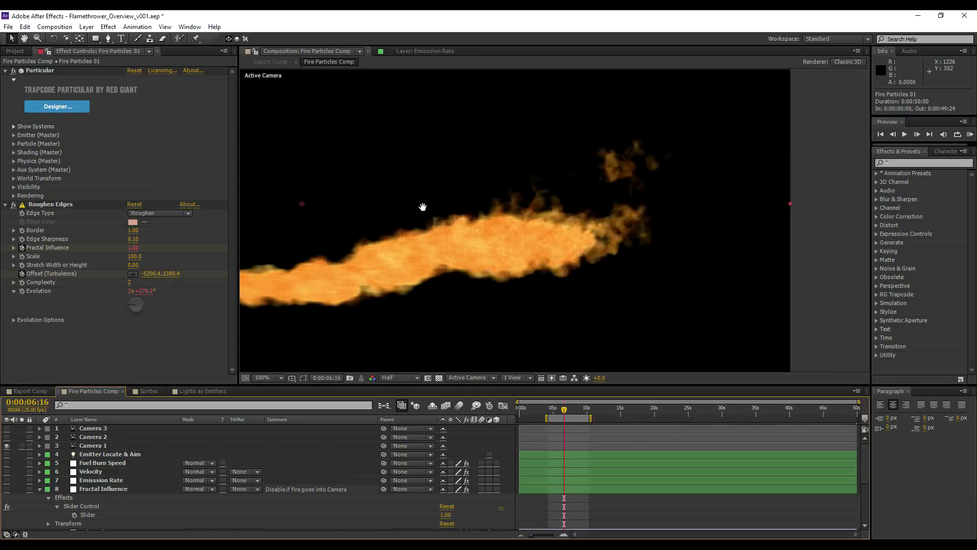
pyautogui.scroll(1, 533, 220)
pyautogui.click(402, 377)
pyautogui.click(403, 401)
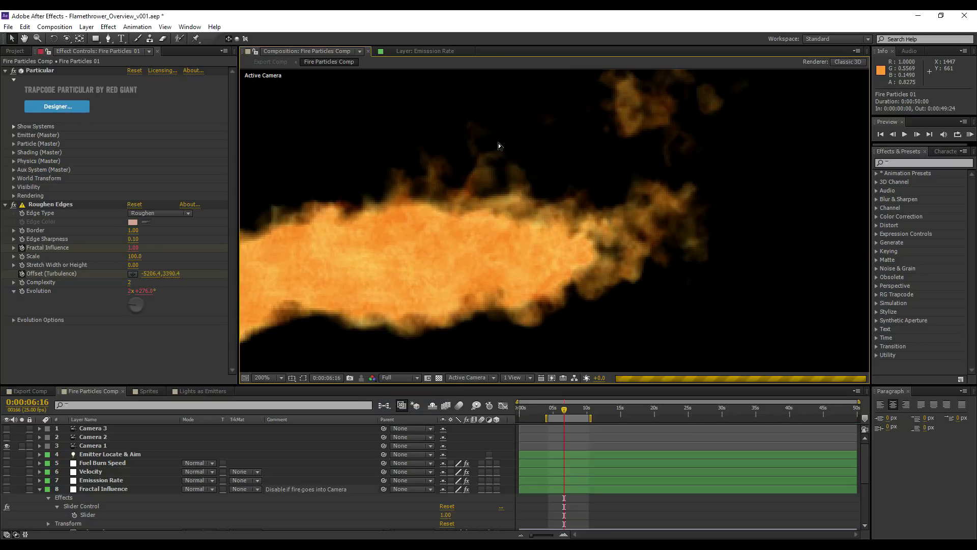
pyautogui.moveTo(545, 186); pyautogui.dragTo(525, 250)
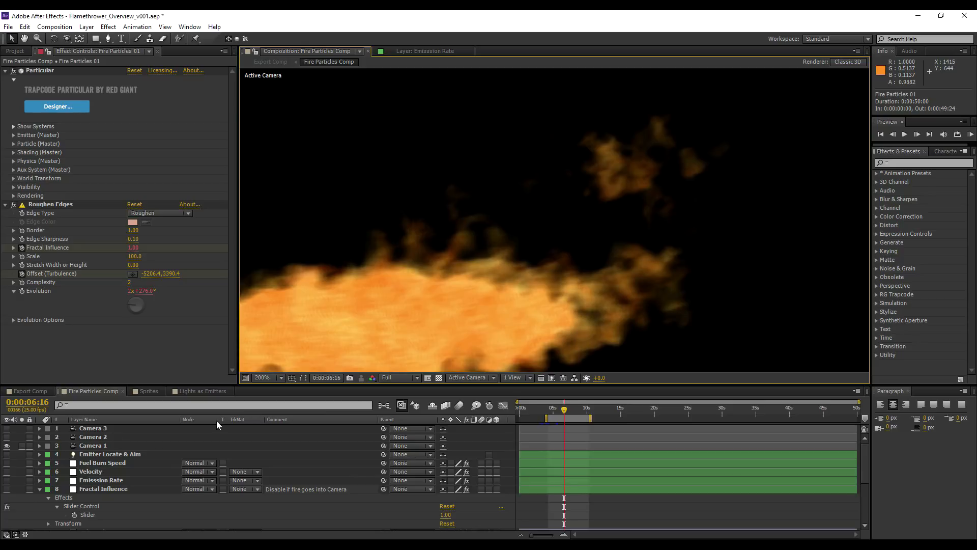
# Step: Return the preview to Half resolution and turn Camera 3 back on to view the fire close up
pyautogui.click(392, 379)
pyautogui.click(404, 412)
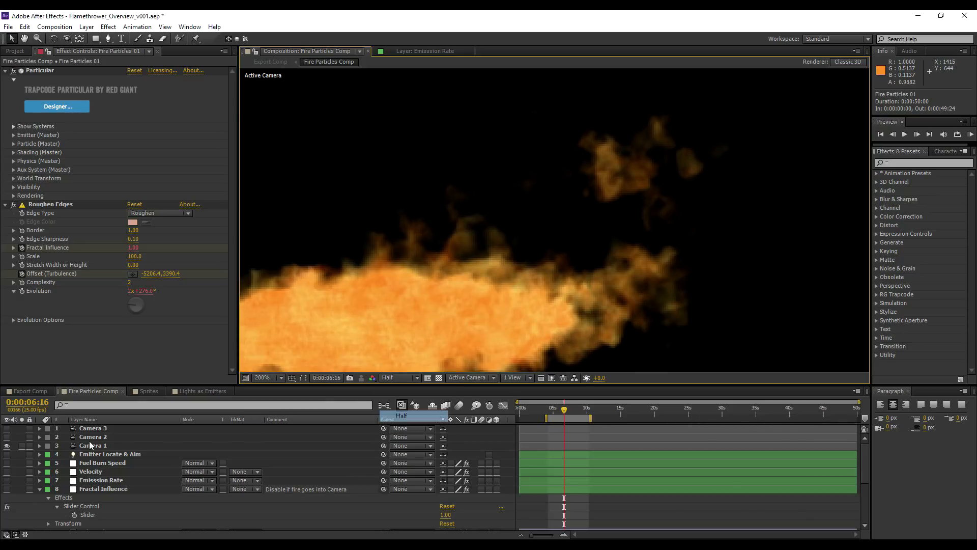
pyautogui.click(7, 429)
pyautogui.scroll(-4, 458, 244)
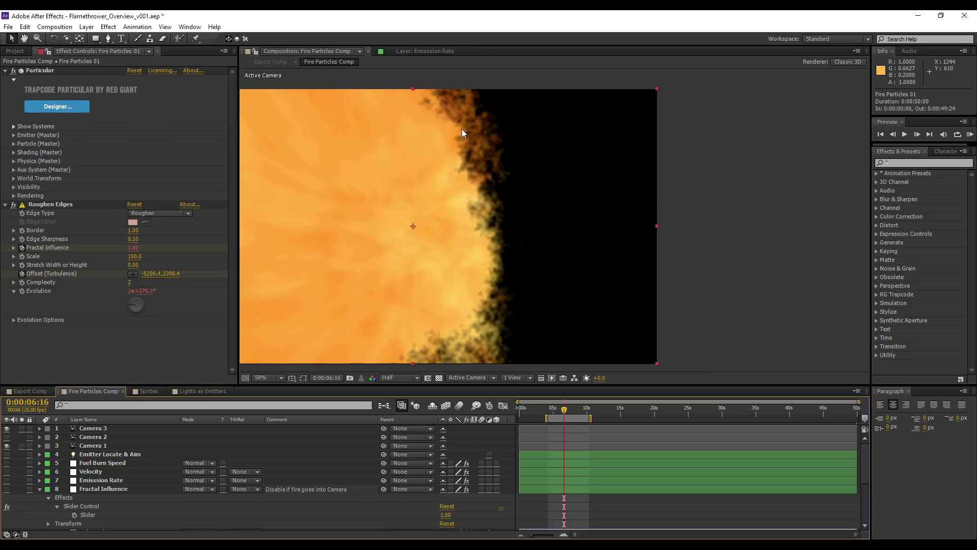
# Step: Set the Slider on the Fractal Influence layer to 0
pyautogui.click(97, 490)
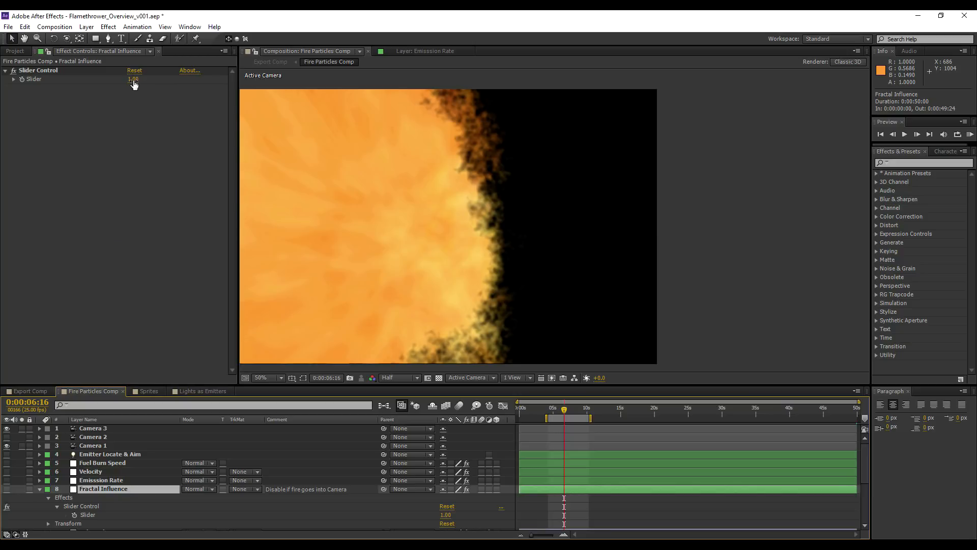
pyautogui.click(133, 79)
pyautogui.write('0')
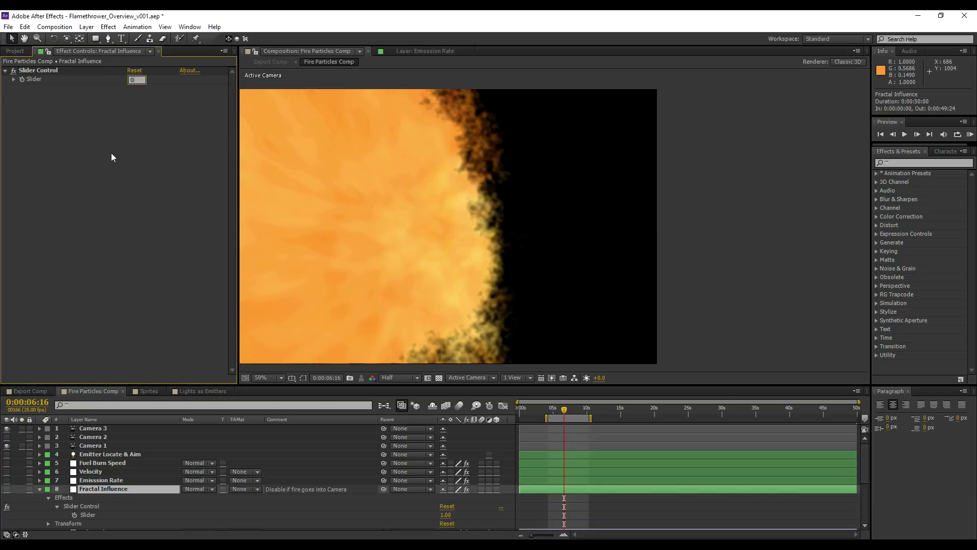
pyautogui.press('Return')
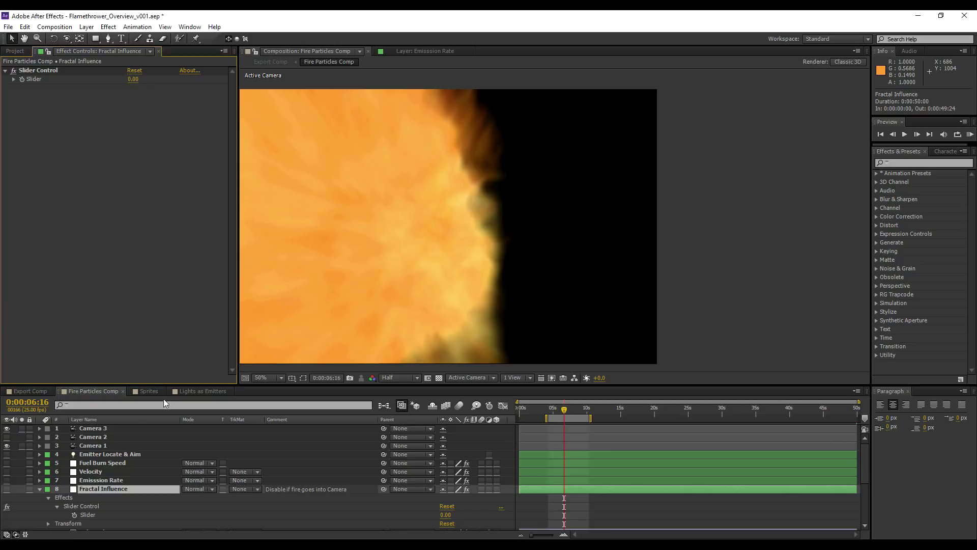
# Step: Toggle Roughen Edges on Fire Particles 01 off and on to compare the fire's edges through Camera 3
pyautogui.scroll(-2, 76, 468)
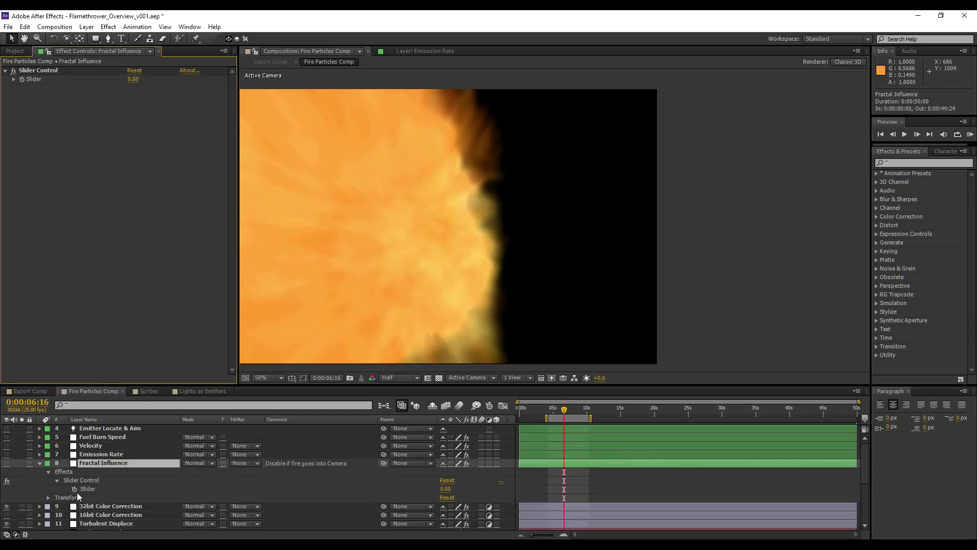
pyautogui.click(84, 516)
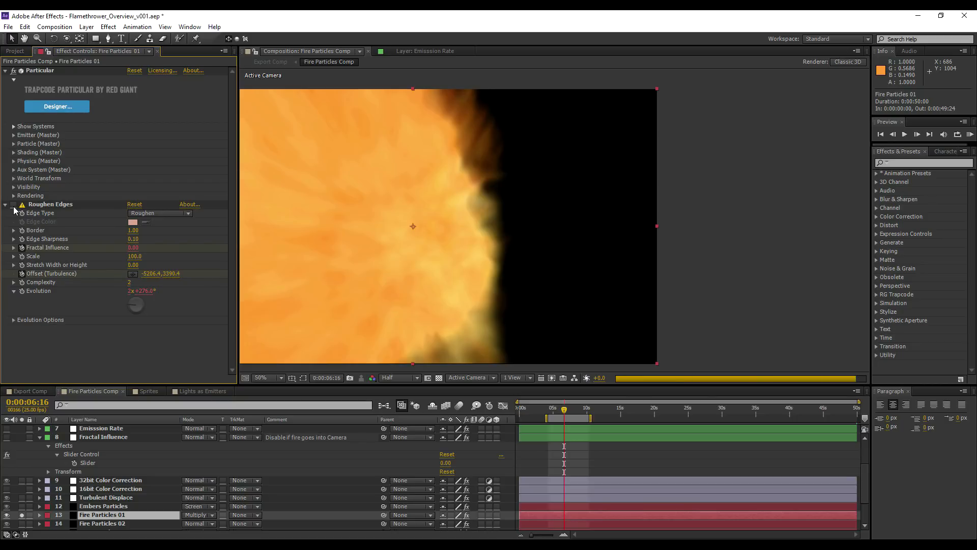
pyautogui.click(14, 206)
pyautogui.scroll(-2, 528, 257)
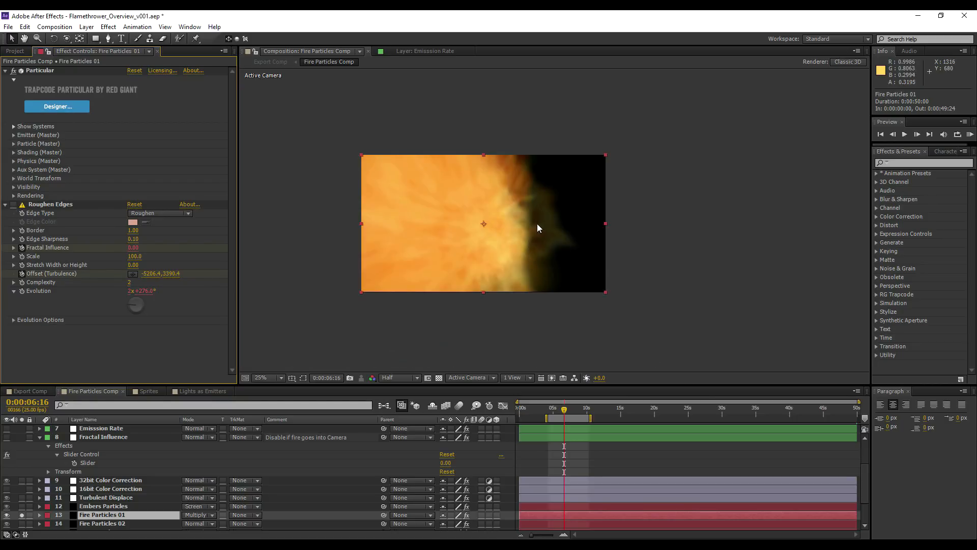
pyautogui.click(14, 205)
pyautogui.scroll(2, 558, 214)
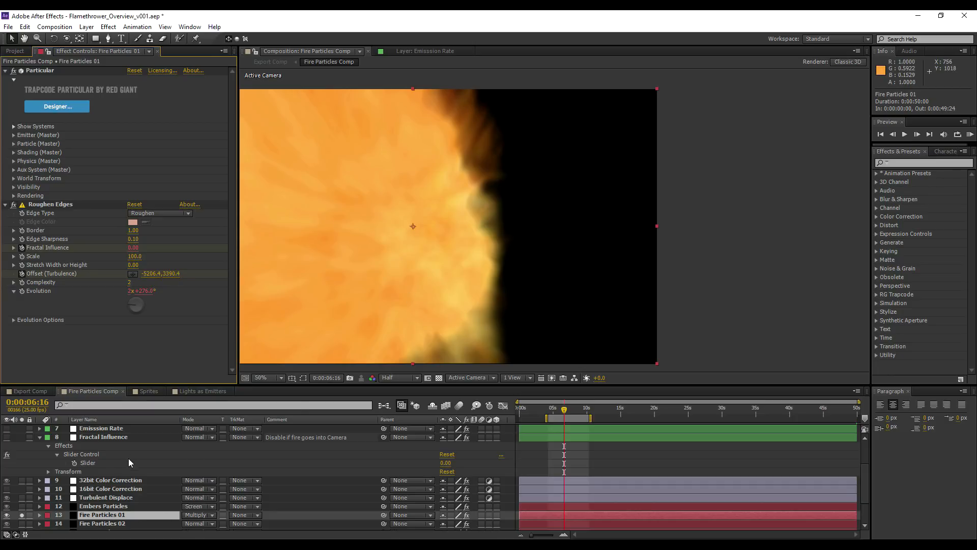
# Step: Set the Slider on the Fractal Influence layer to 0.1
pyautogui.click(101, 439)
pyautogui.click(132, 80)
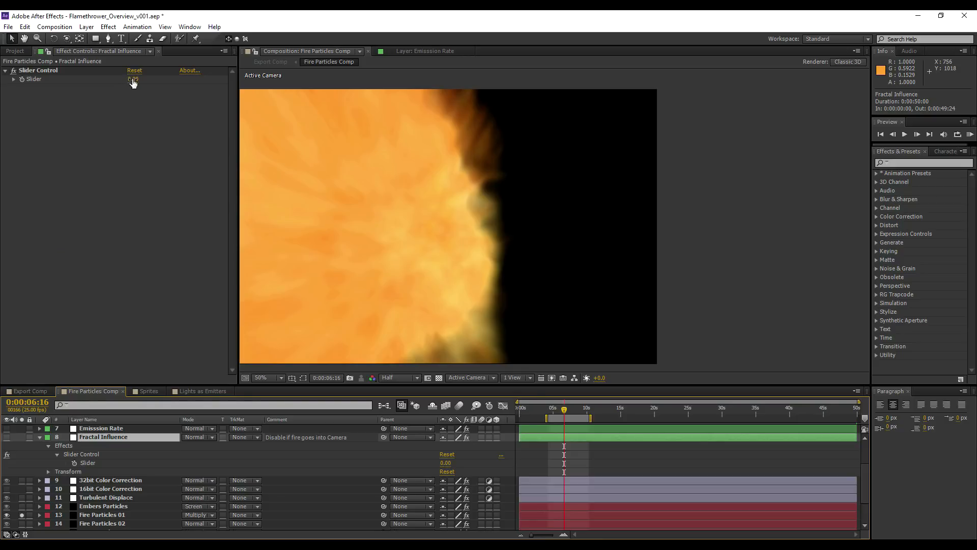
pyautogui.write('0.1')
pyautogui.press('Return')
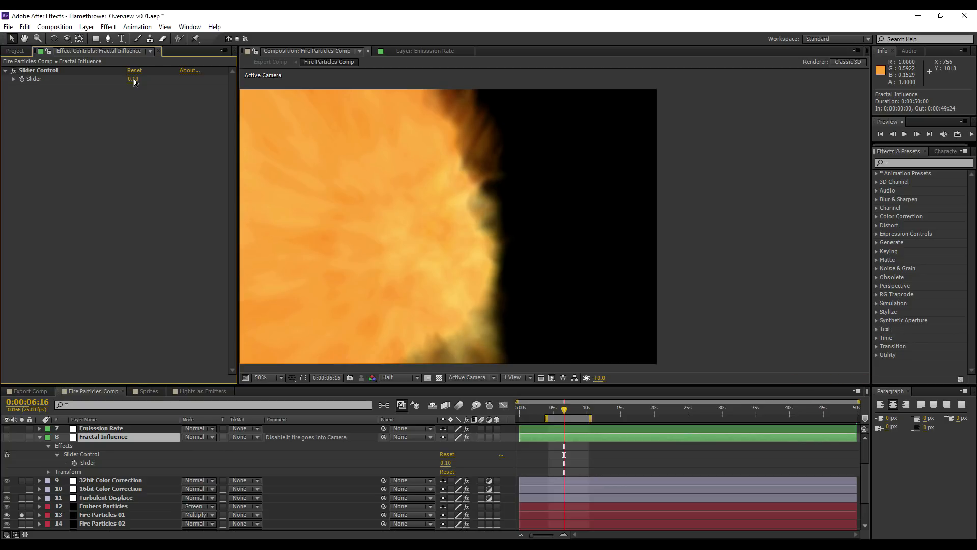
# Step: Turn off Camera 3 and set the Fractal Influence layer's Slider to 1
pyautogui.scroll(2, 22, 469)
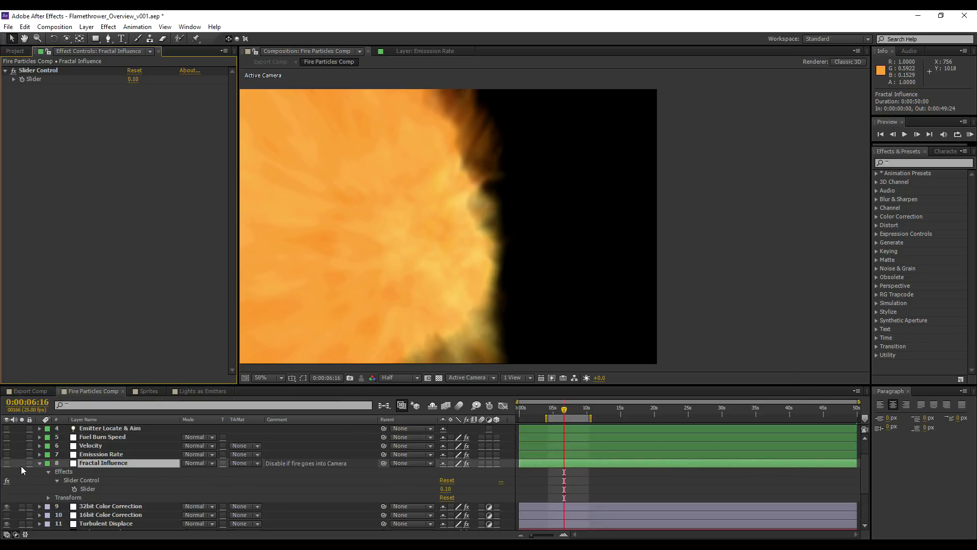
pyautogui.click(7, 428)
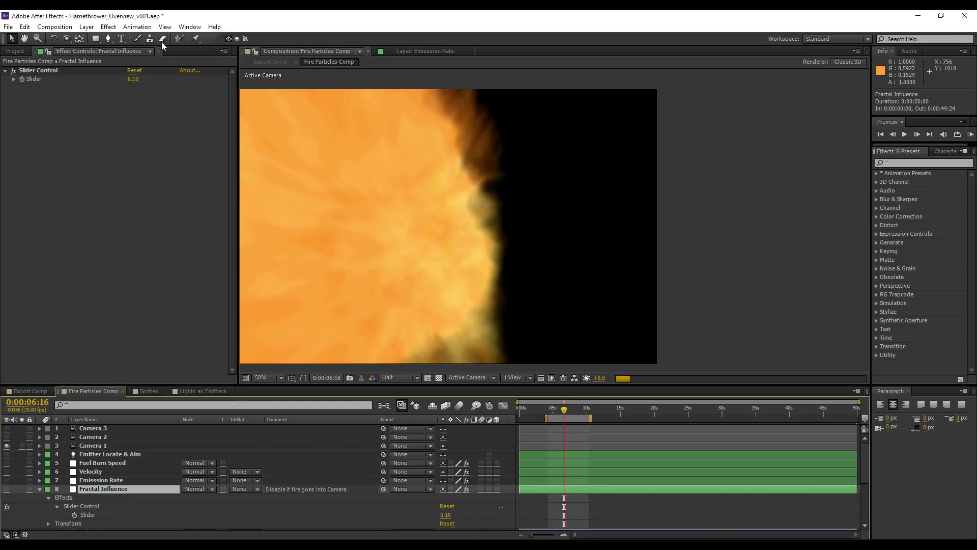
pyautogui.click(133, 79)
pyautogui.write('1')
pyautogui.click(113, 151)
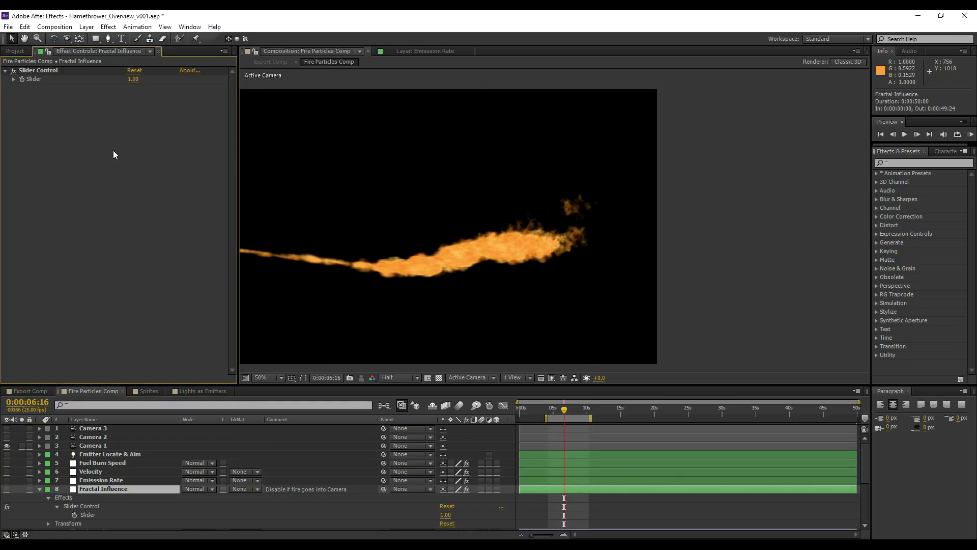
pyautogui.click(5, 70)
# Step: Expand the Fire Particles 01 properties to examine the Roughen Edges settings and their expressions
pyautogui.scroll(-1, 173, 496)
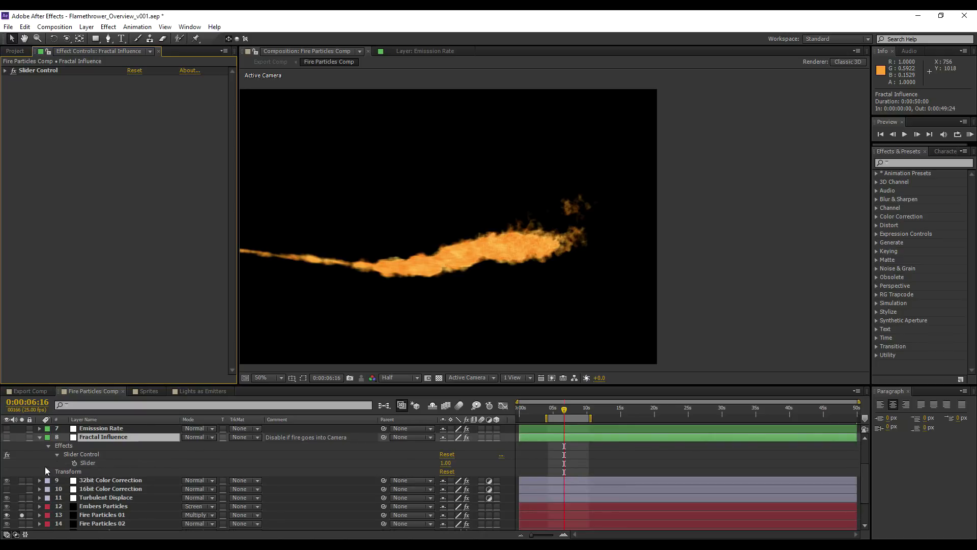
pyautogui.click(85, 514)
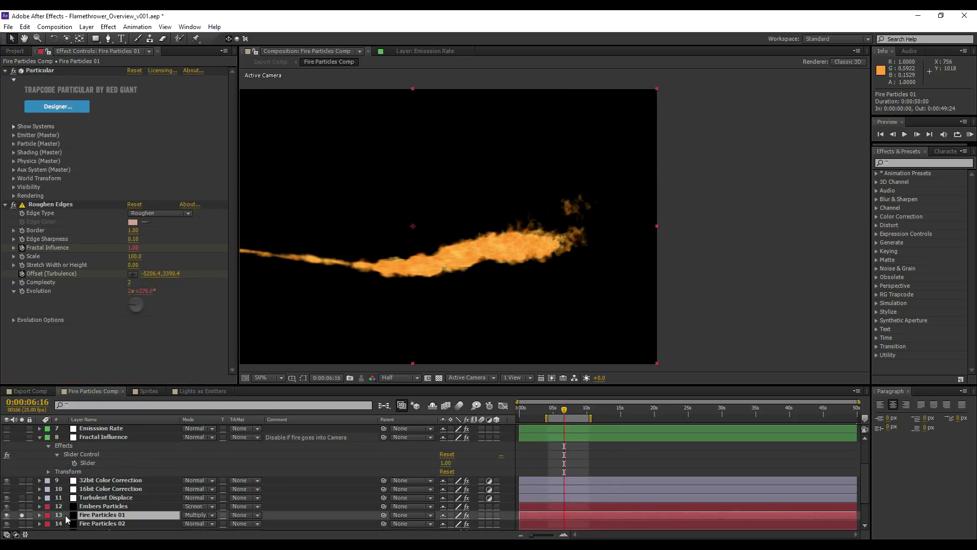
pyautogui.click(39, 515)
pyautogui.scroll(-1, 76, 497)
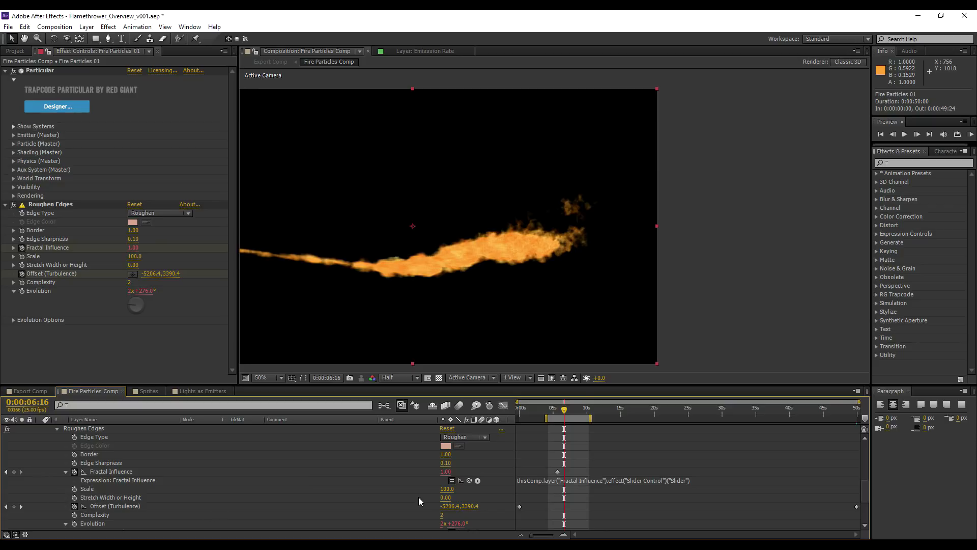
# Step: Examine the Evolution property and its expression in Fire Particles 01's Roughen Edges effect
pyautogui.scroll(-1, 65, 506)
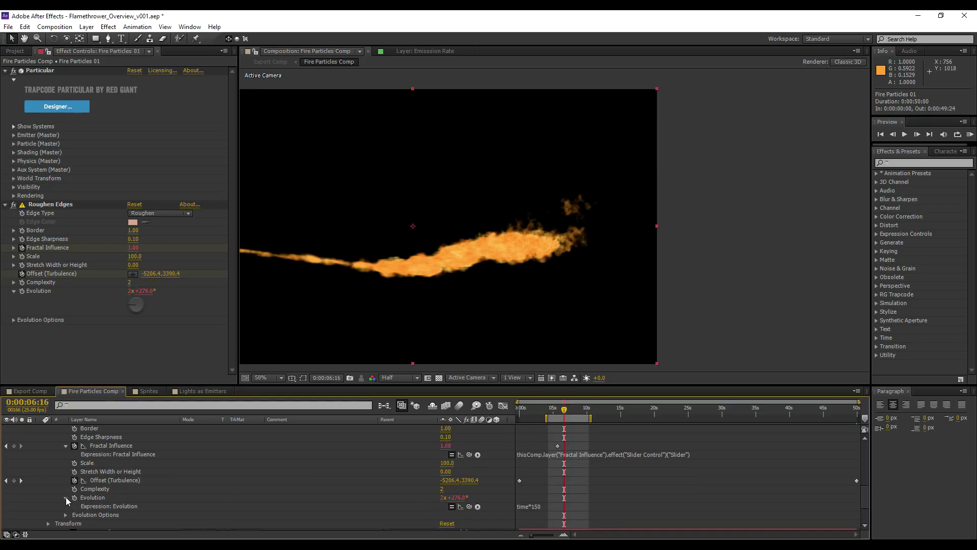
pyautogui.click(65, 498)
pyautogui.click(65, 498)
pyautogui.scroll(-4, 430, 251)
pyautogui.scroll(3, 119, 447)
# Step: Delete the keyframe at 0:00:05:16 from Fractal Influence in Fire Particles 01's Roughen Edges effect
pyautogui.click(108, 472)
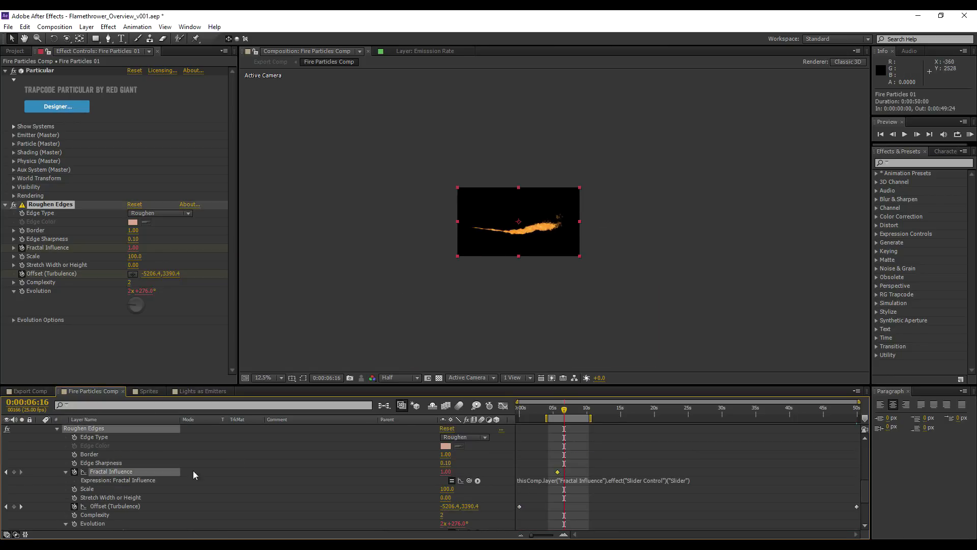
pyautogui.scroll(3, 114, 459)
pyautogui.scroll(-1, 540, 261)
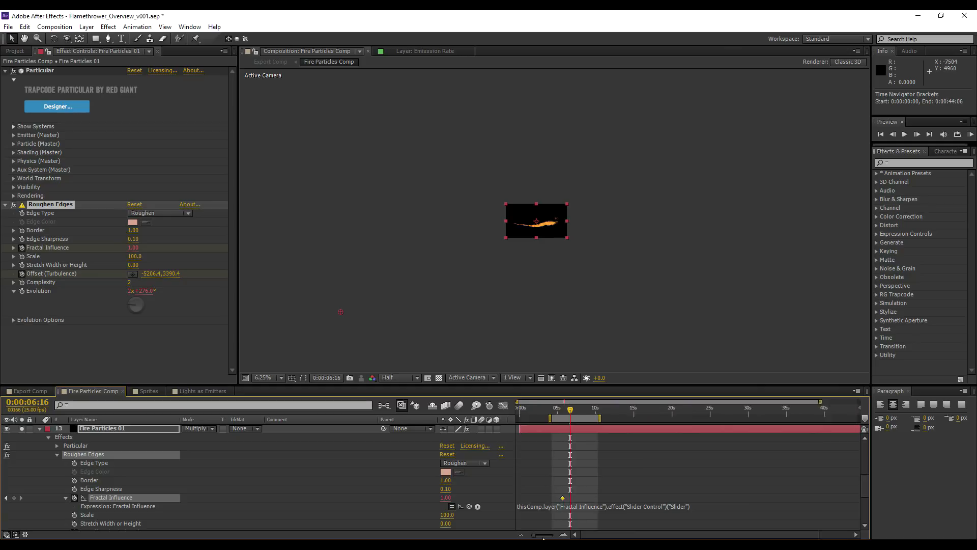
pyautogui.click(520, 411)
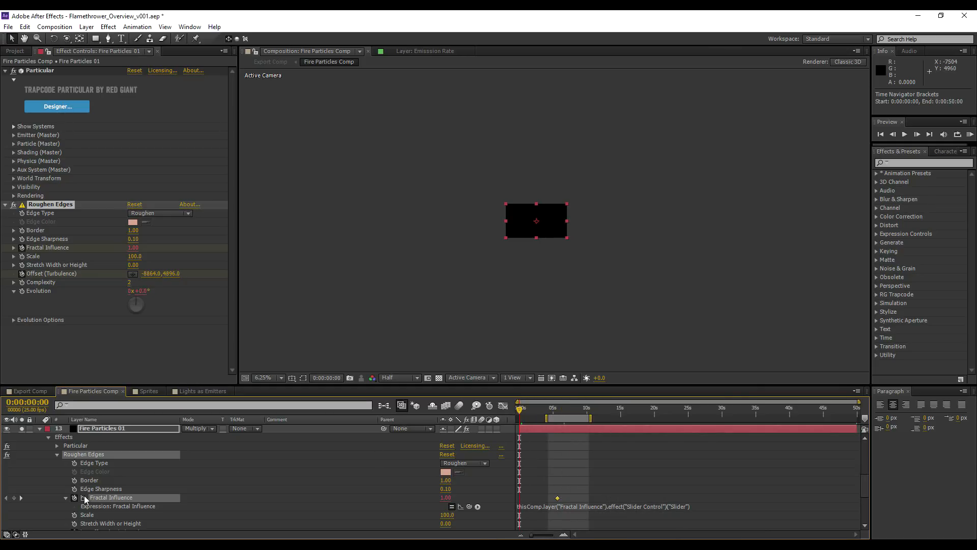
pyautogui.click(557, 498)
pyautogui.press('Delete')
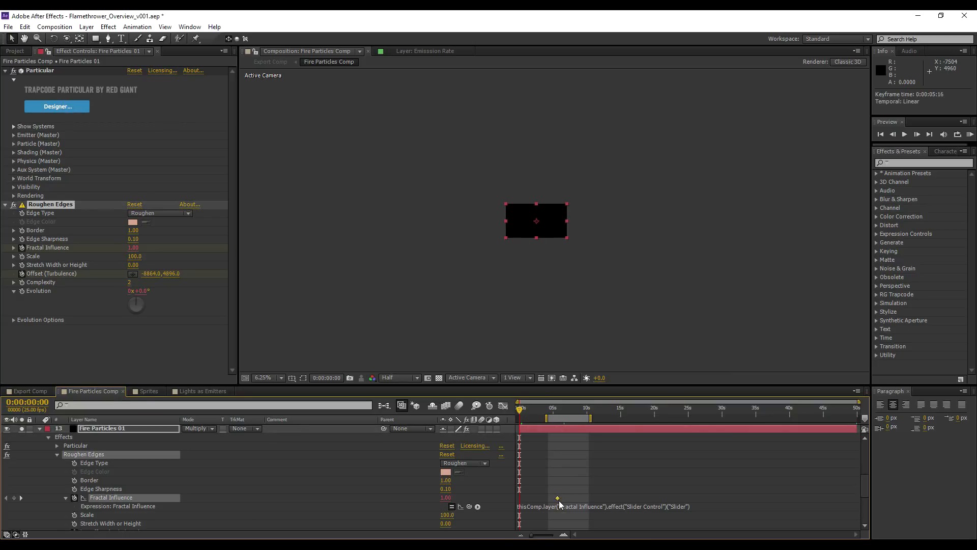
pyautogui.click(593, 498)
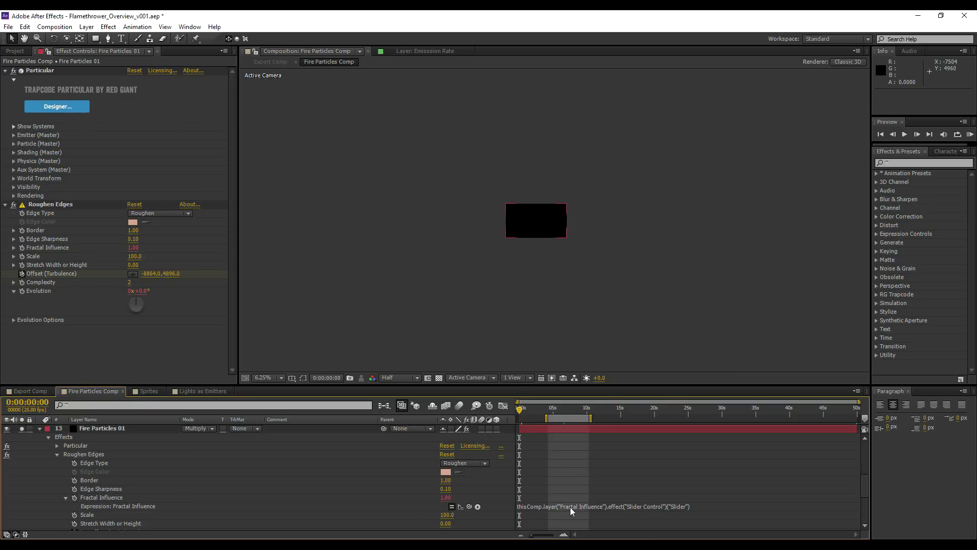
# Step: Compare the Roughen Edges Offset (Turbulence) position on Fire Particles 01 at the first and last frames of the composition
pyautogui.scroll(-1, 89, 488)
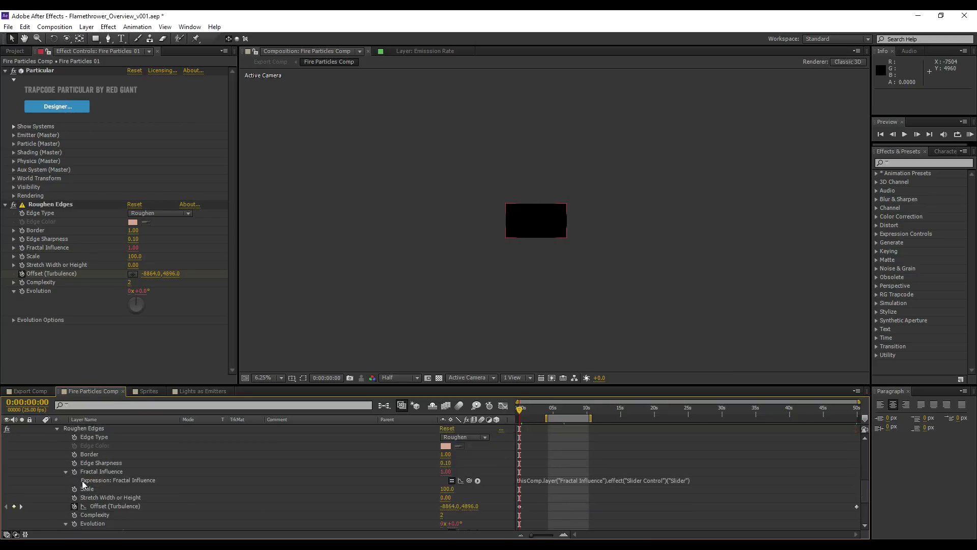
pyautogui.scroll(-1, 91, 507)
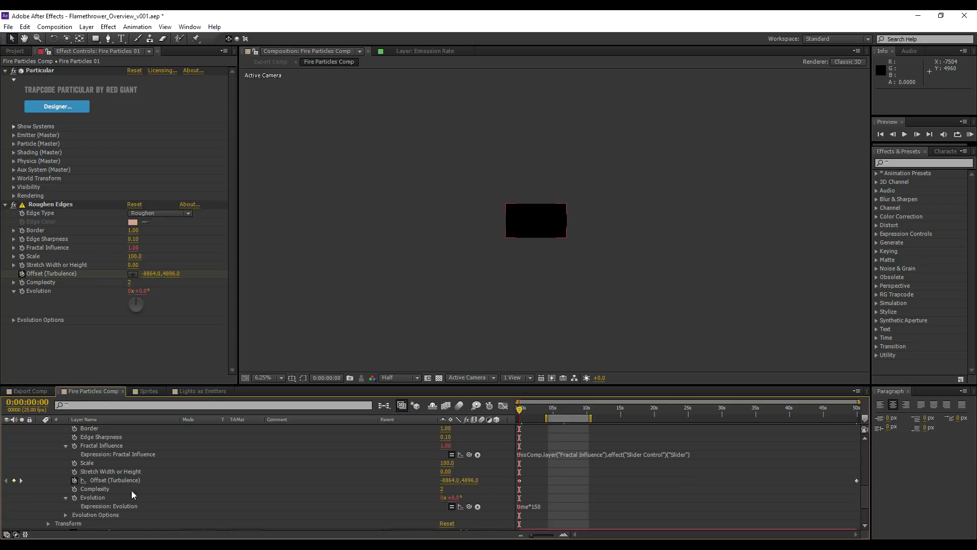
pyautogui.click(99, 480)
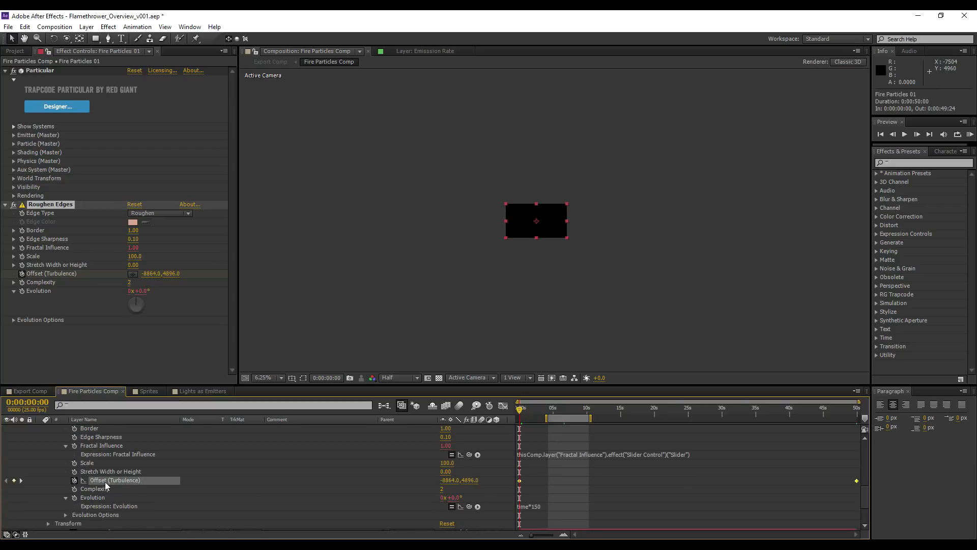
pyautogui.scroll(-2, 500, 256)
pyautogui.scroll(1, 499, 256)
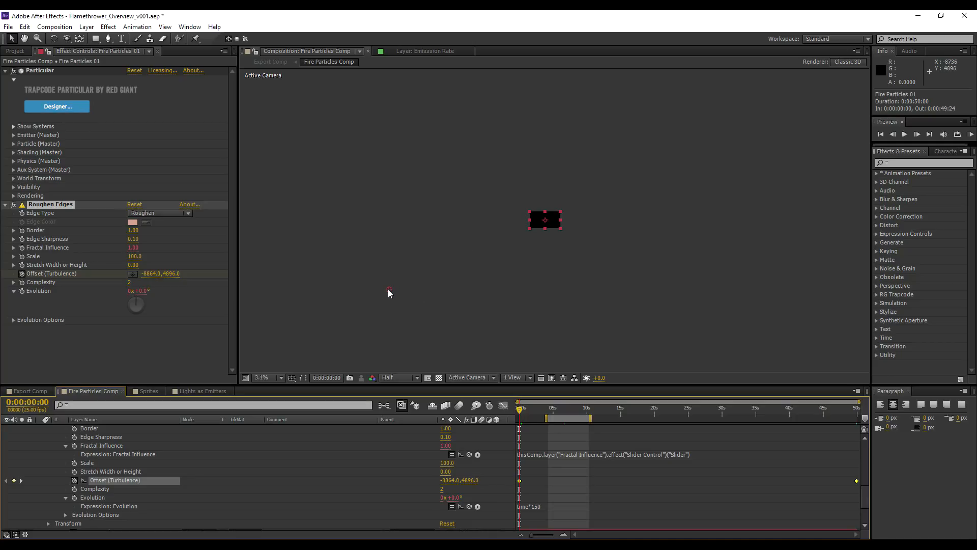
pyautogui.click(856, 410)
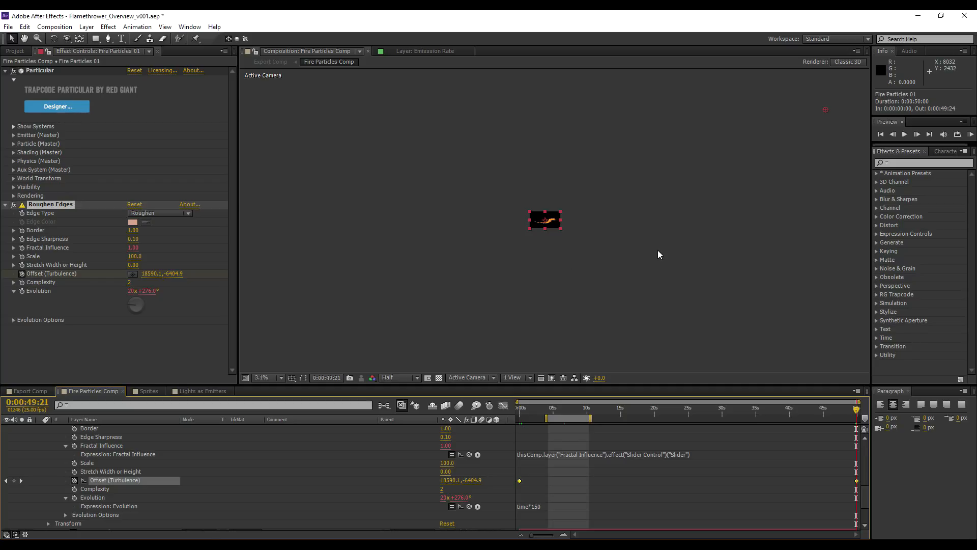
pyautogui.click(517, 410)
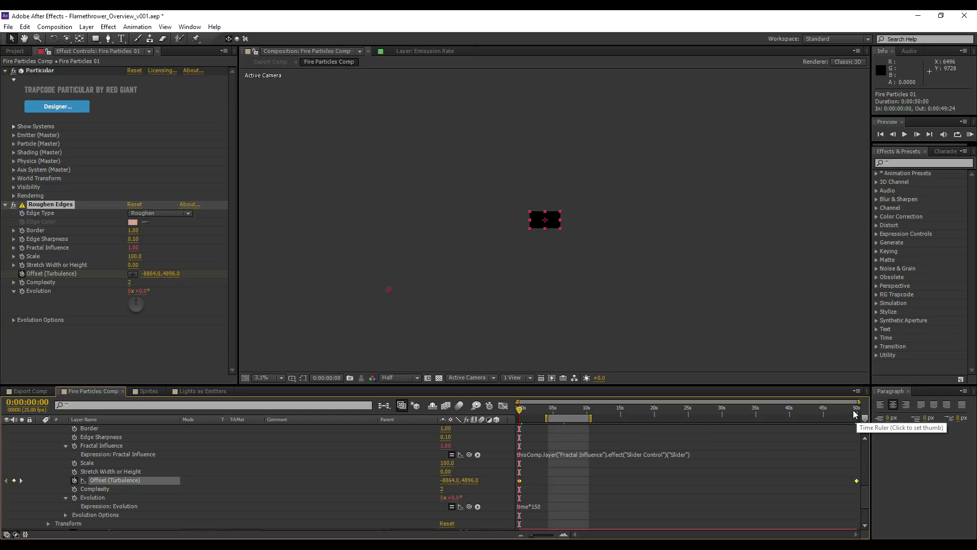
pyautogui.click(855, 410)
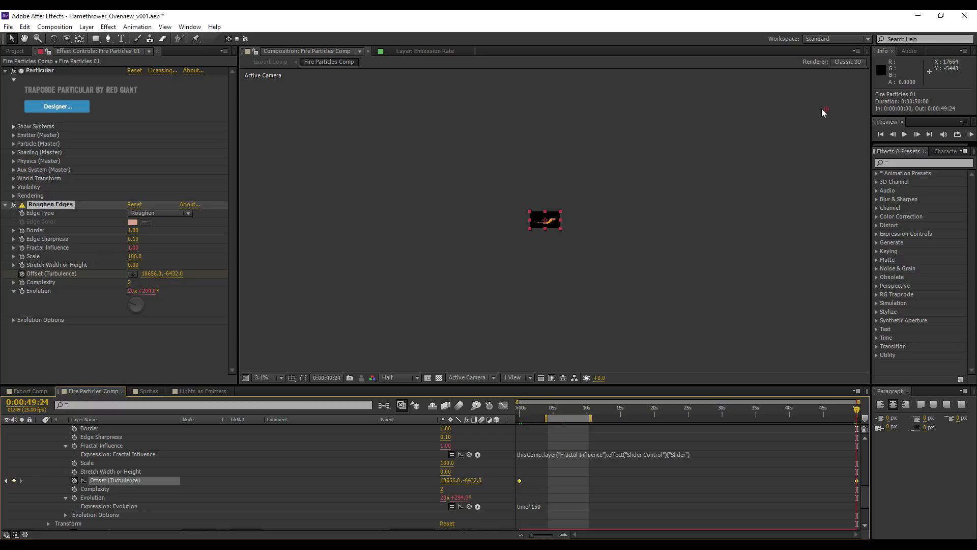
pyautogui.scroll(5, 551, 200)
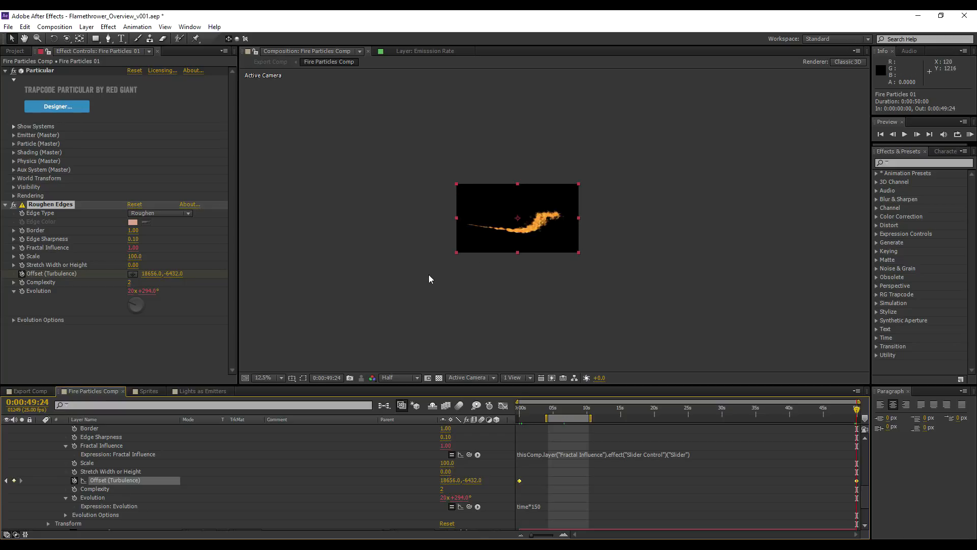
pyautogui.moveTo(459, 218); pyautogui.dragTo(558, 218)
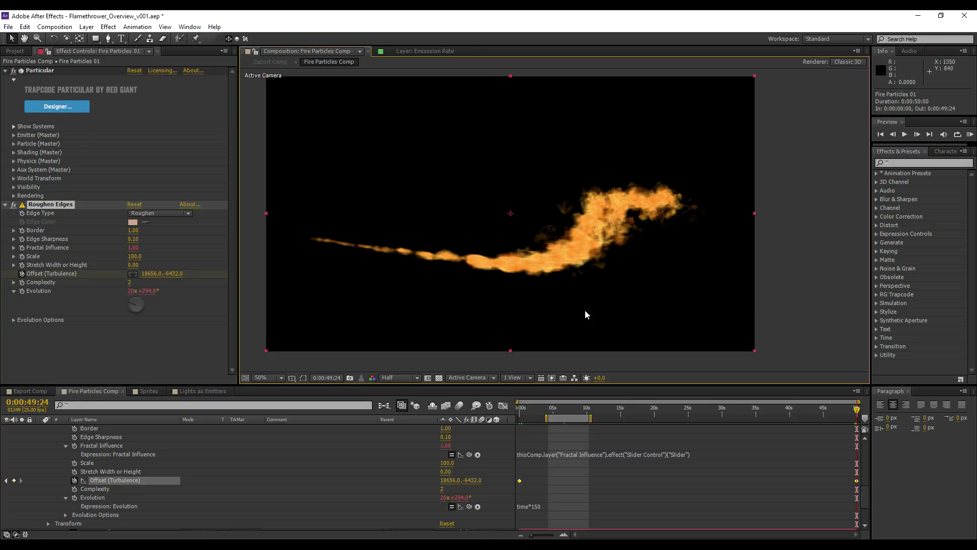
# Step: Collapse the Roughen Edges, Effects and layer properties of Fire Particles 01
pyautogui.scroll(3, 75, 439)
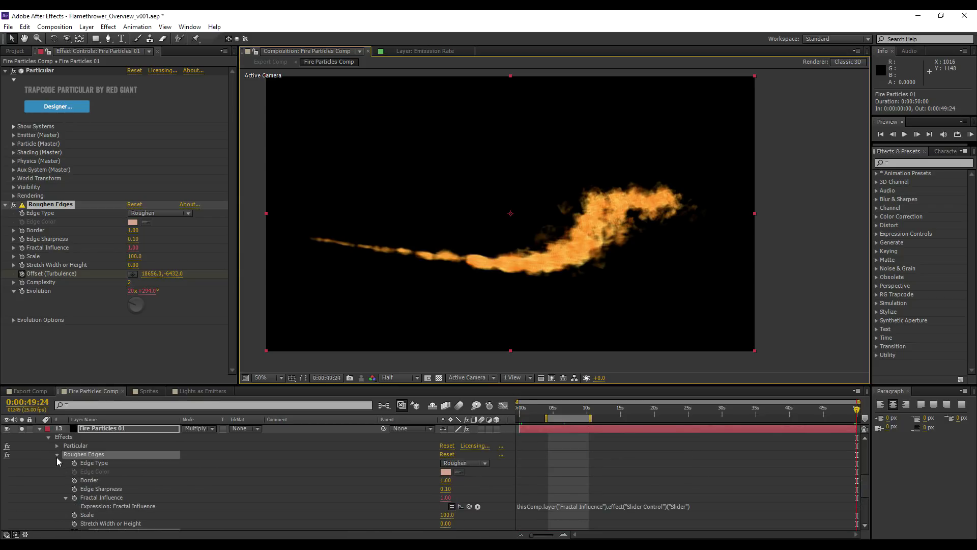
pyautogui.click(57, 455)
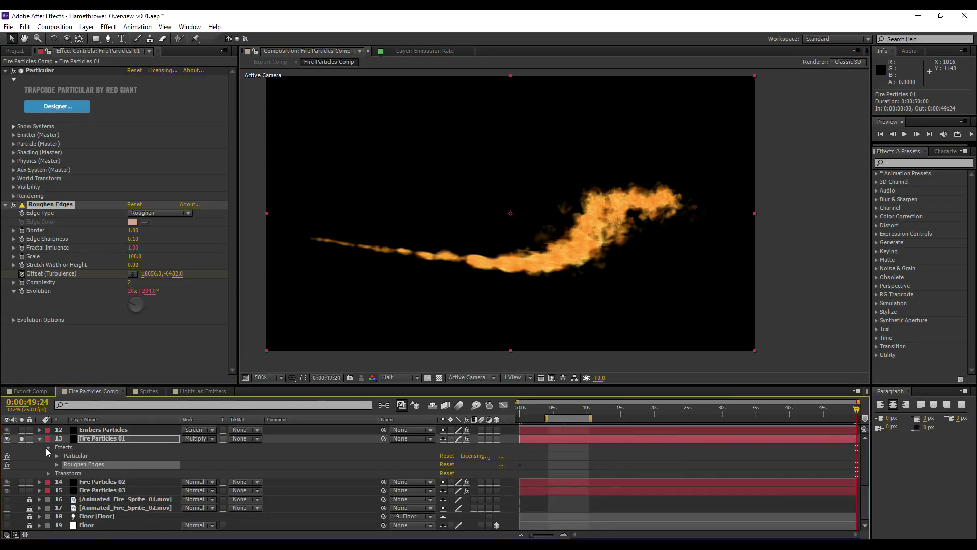
pyautogui.click(47, 448)
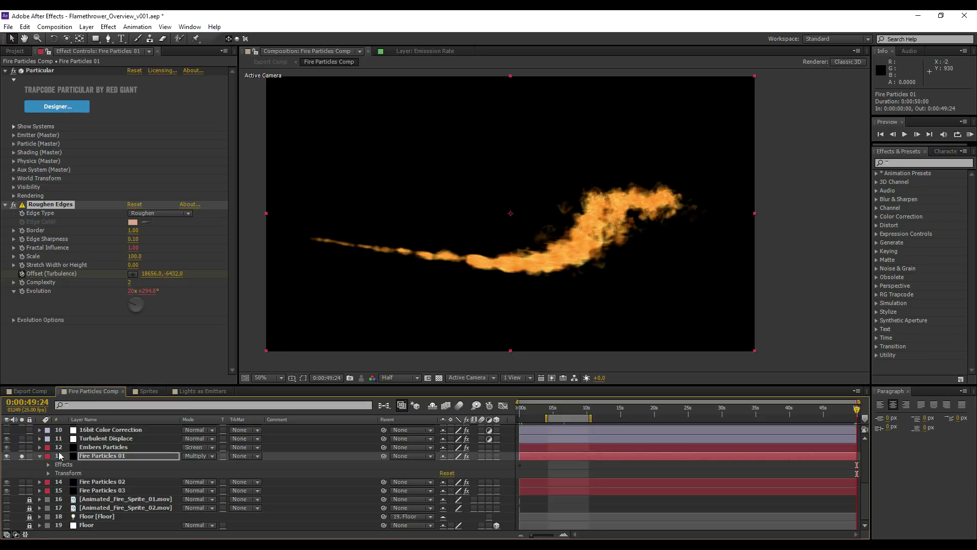
pyautogui.click(86, 457)
pyautogui.click(40, 456)
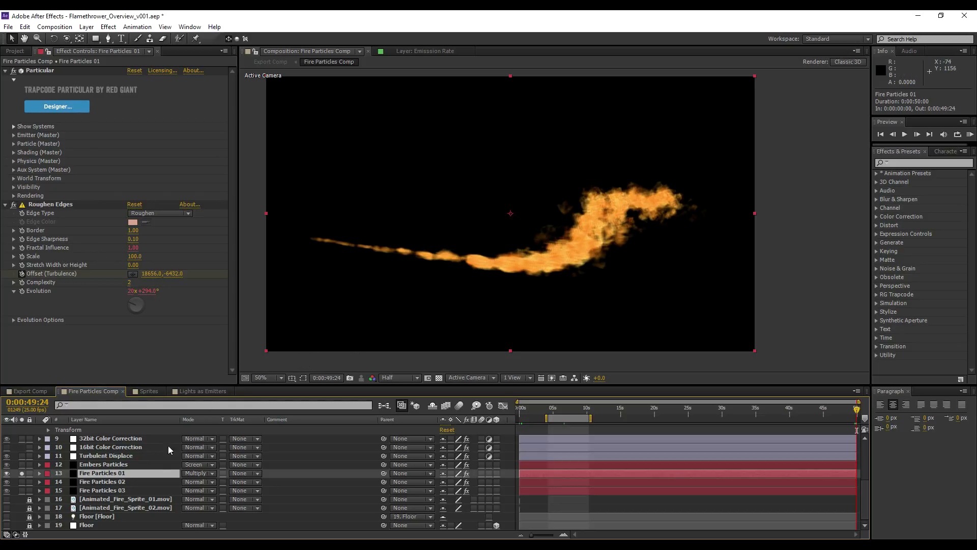
# Step: Try duplicating Fire Particles 01 and setting the original layer's blending mode to Normal beneath the Multiply copy
pyautogui.click(109, 483)
pyautogui.click(98, 474)
pyautogui.hotkey('ctrl', 'd')
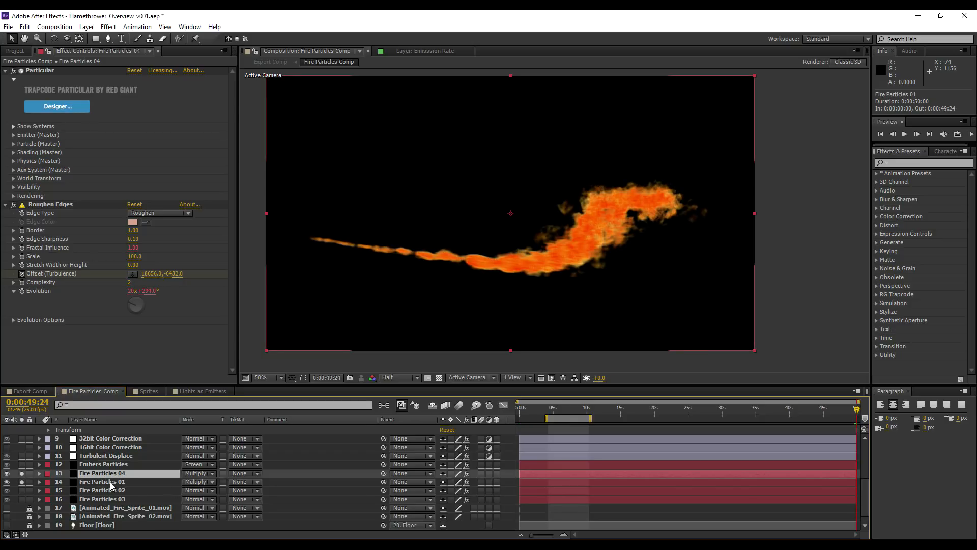
pyautogui.click(111, 482)
pyautogui.click(195, 482)
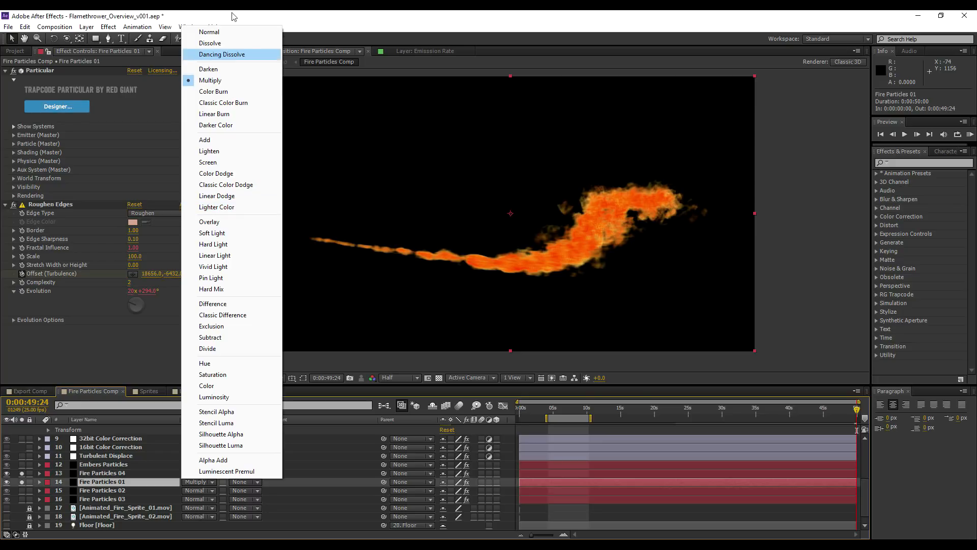
pyautogui.click(218, 33)
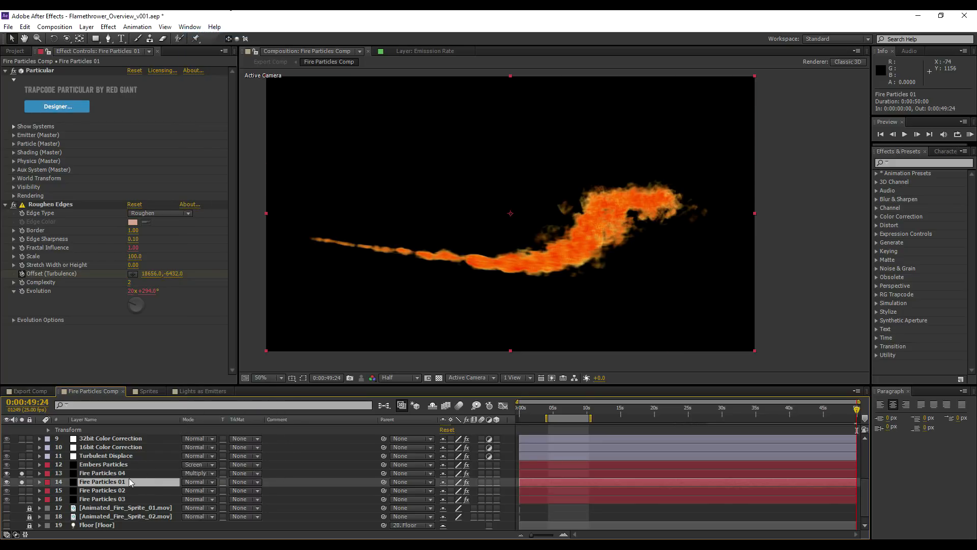
pyautogui.click(142, 473)
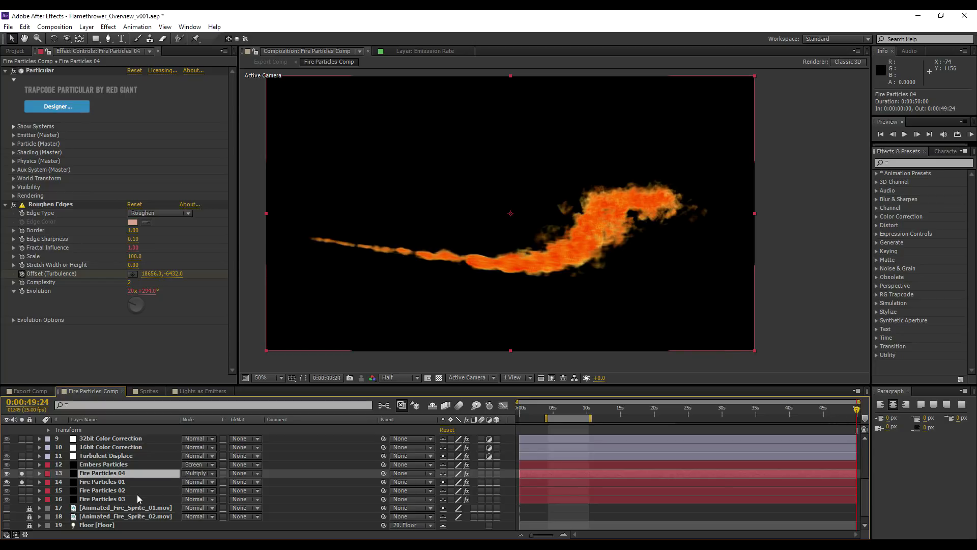
pyautogui.hotkey('ctrl', 'z')
pyautogui.hotkey('ctrl', 'z')
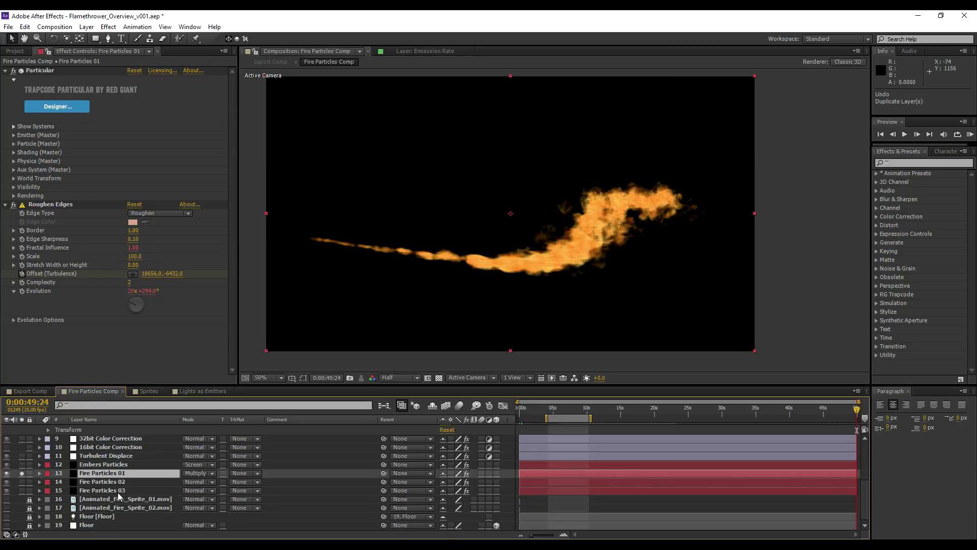
# Step: Set the label colour of the Fire Particles 01 and Fire Particles 02 layers to Orange
pyautogui.keyDown('shift'); pyautogui.click(110, 481); pyautogui.keyUp('shift')
pyautogui.click(47, 482)
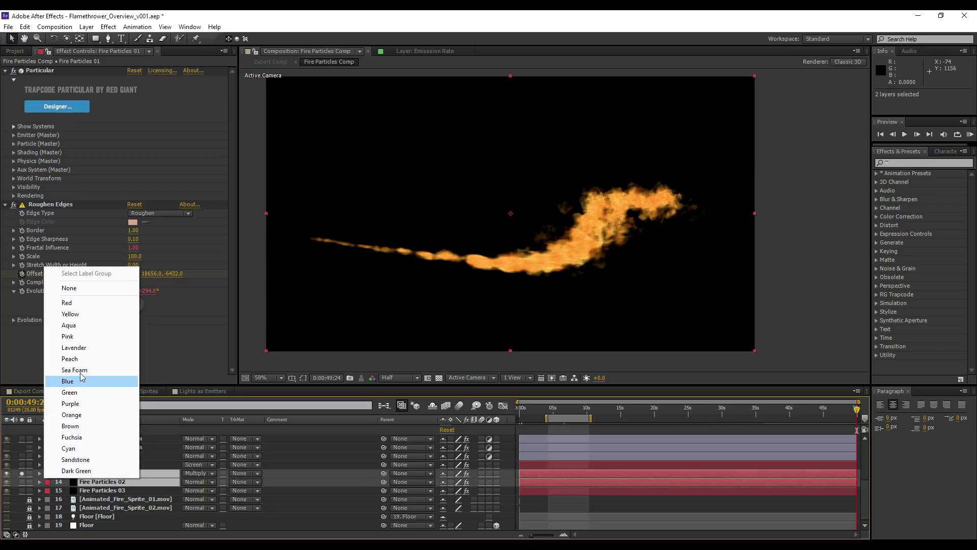
pyautogui.click(81, 415)
# Step: Expand the Particle and Texture settings of Fire Particles 01 to compare its sprite with that of Fire Particles 02
pyautogui.click(107, 483)
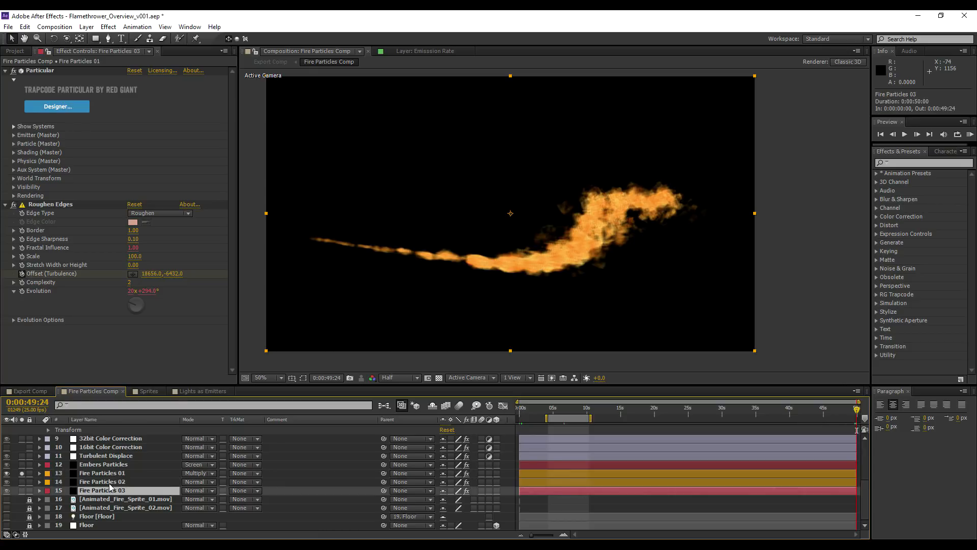
pyautogui.click(104, 474)
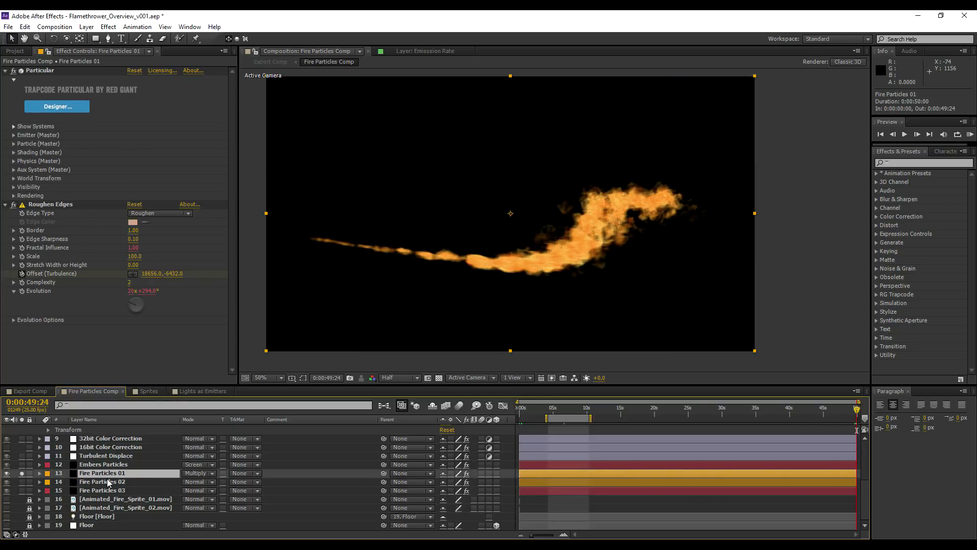
pyautogui.click(125, 481)
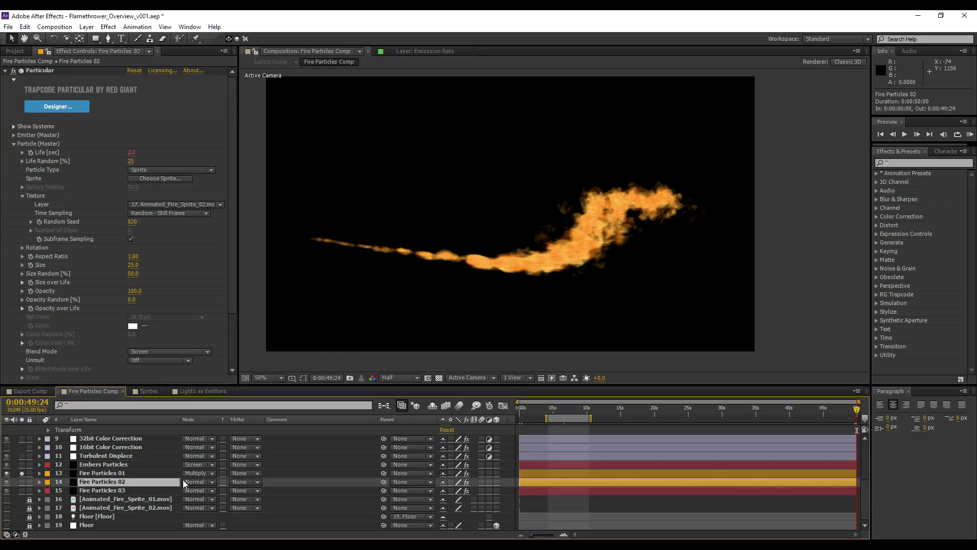
pyautogui.click(104, 474)
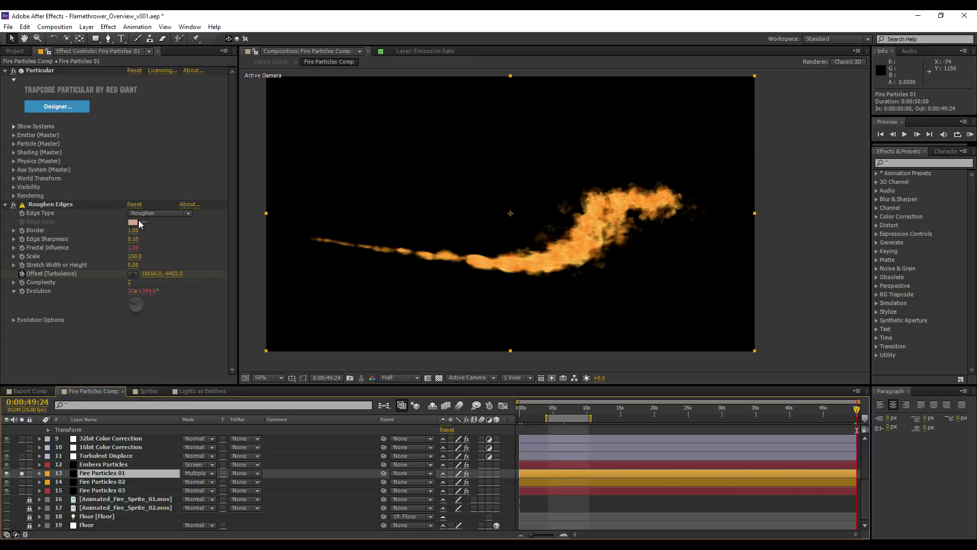
pyautogui.click(14, 144)
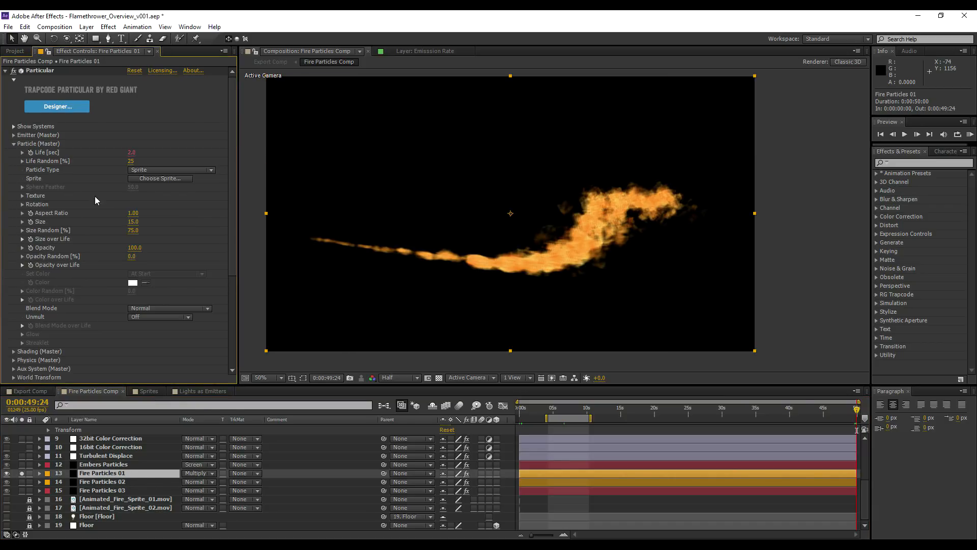
pyautogui.click(23, 197)
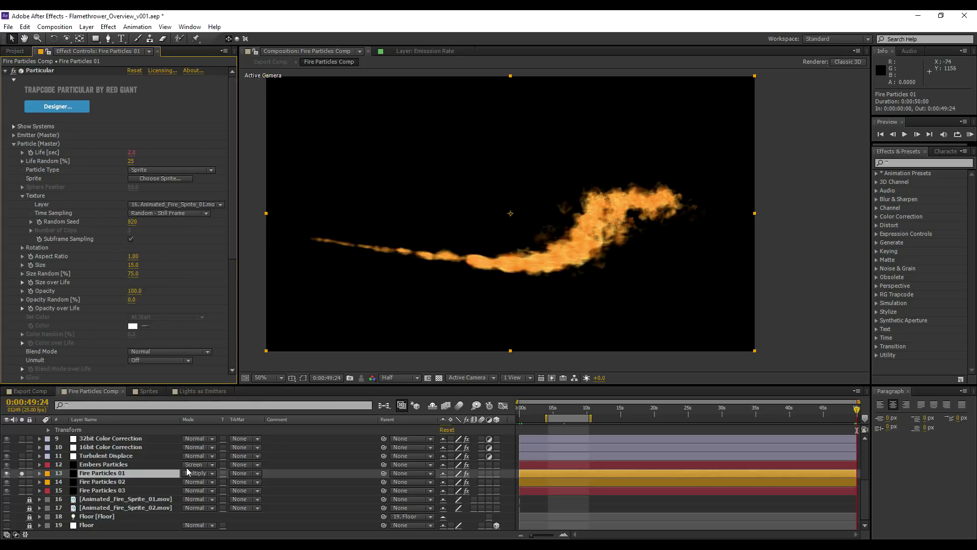
# Step: Compare the Emitter settings of Fire Particles 02 and Fire Particles 01, and solo both layers with 32bit Color Correction
pyautogui.click(105, 483)
pyautogui.keyDown('alt'); pyautogui.click(22, 482); pyautogui.keyUp('alt')
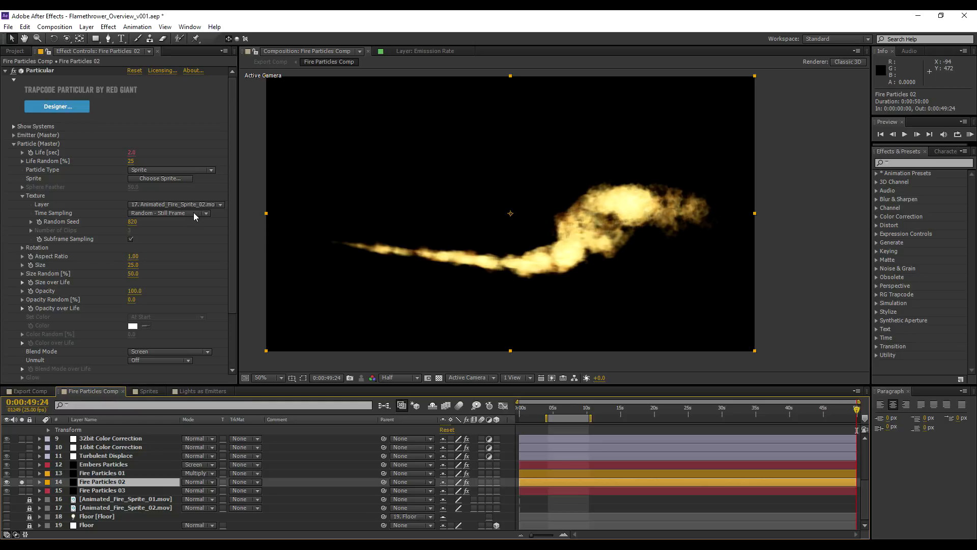
pyautogui.click(14, 135)
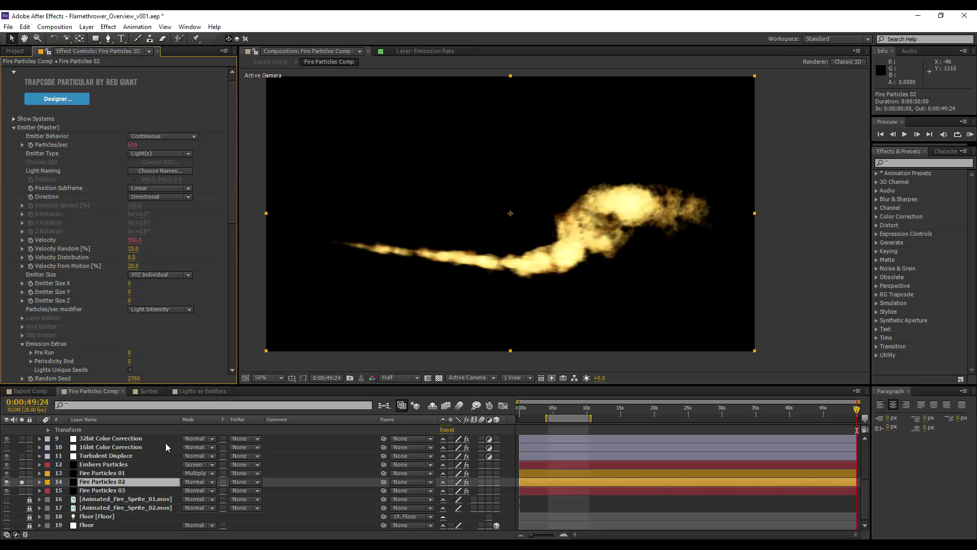
pyautogui.click(105, 473)
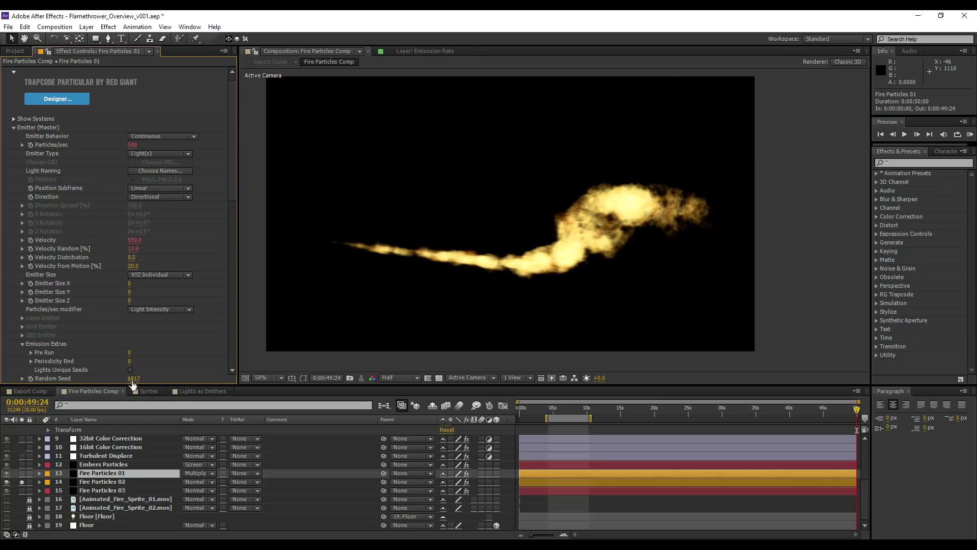
pyautogui.click(21, 473)
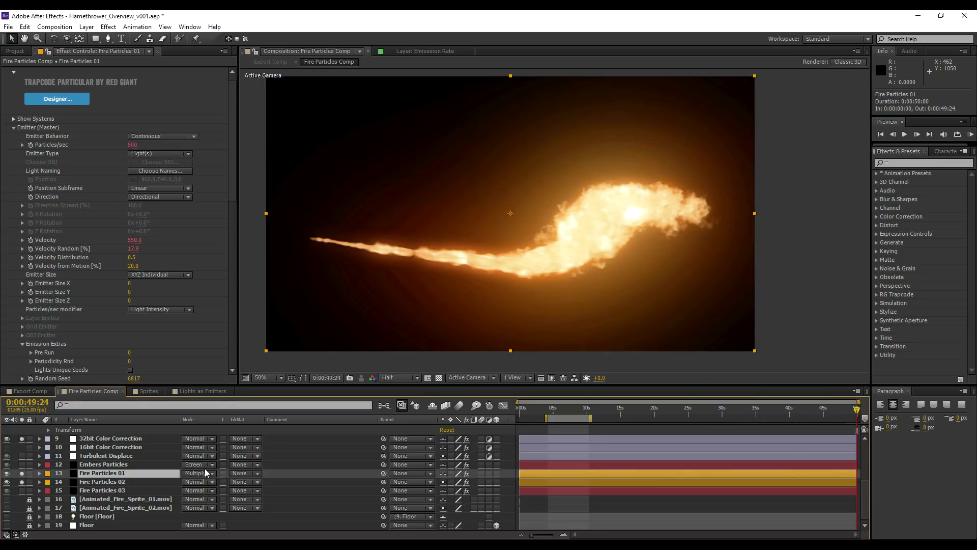
# Step: View the composited flame at 100% and turn off solo for 32bit Color Correction, Fire Particles 02 and Fire Particles 01
pyautogui.press('/')
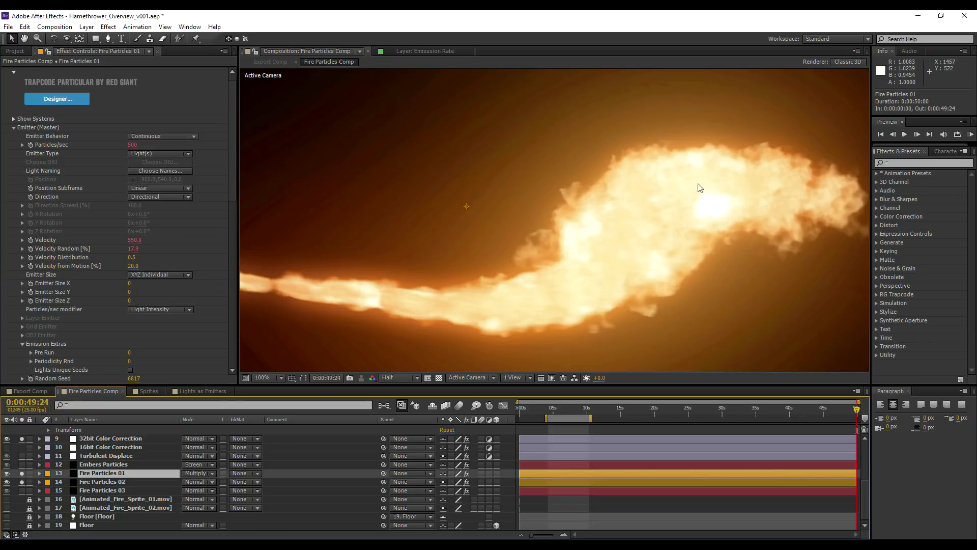
pyautogui.press(',')
pyautogui.press(',')
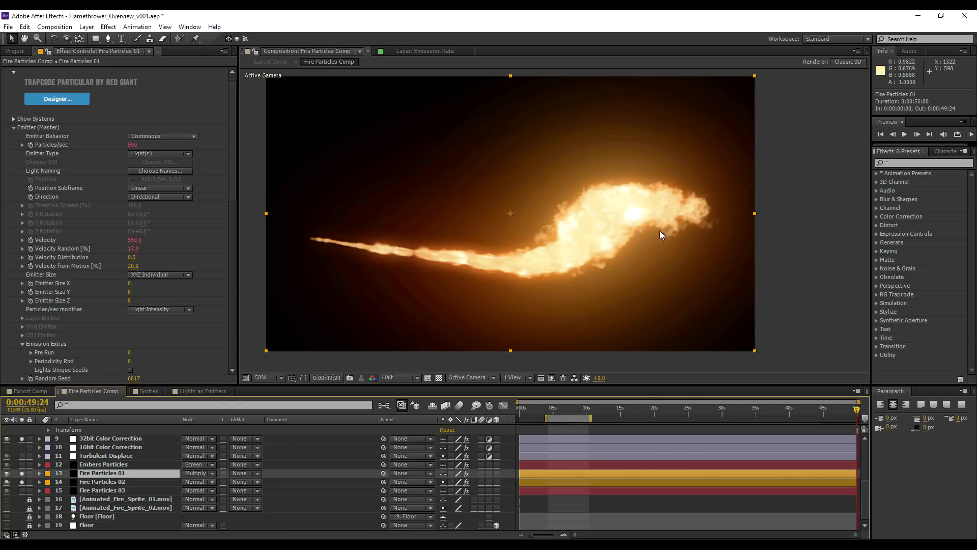
pyautogui.click(21, 439)
pyautogui.click(22, 481)
pyautogui.click(22, 474)
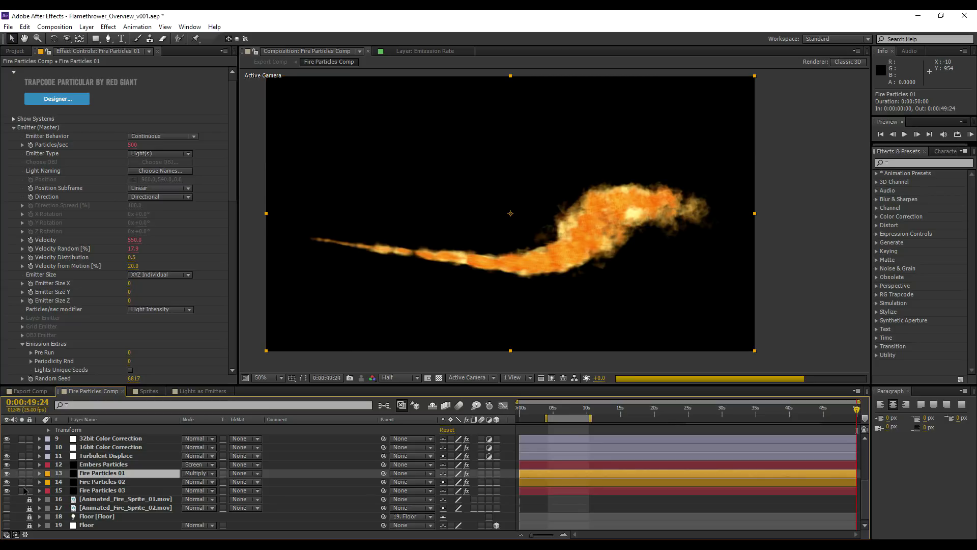
# Step: Solo the Fire Particles 03 layer and raise the preview exposure to +10.3 to isolate its flame
pyautogui.click(22, 491)
pyautogui.click(98, 489)
pyautogui.moveTo(599, 377); pyautogui.dragTo(651, 376)
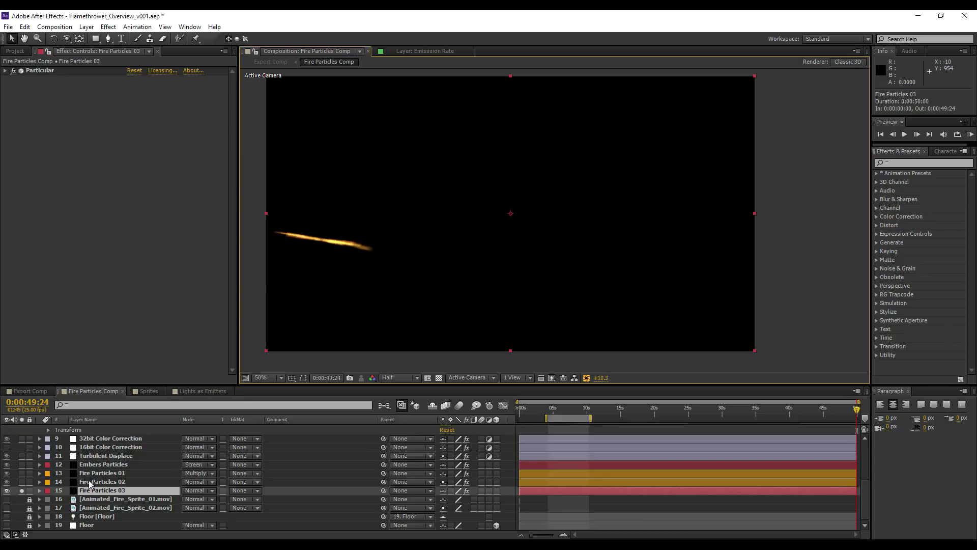
# Step: Compare the three fire particle layers and check which sprite texture Fire Particles 03 uses in its Particle settings
pyautogui.click(91, 481)
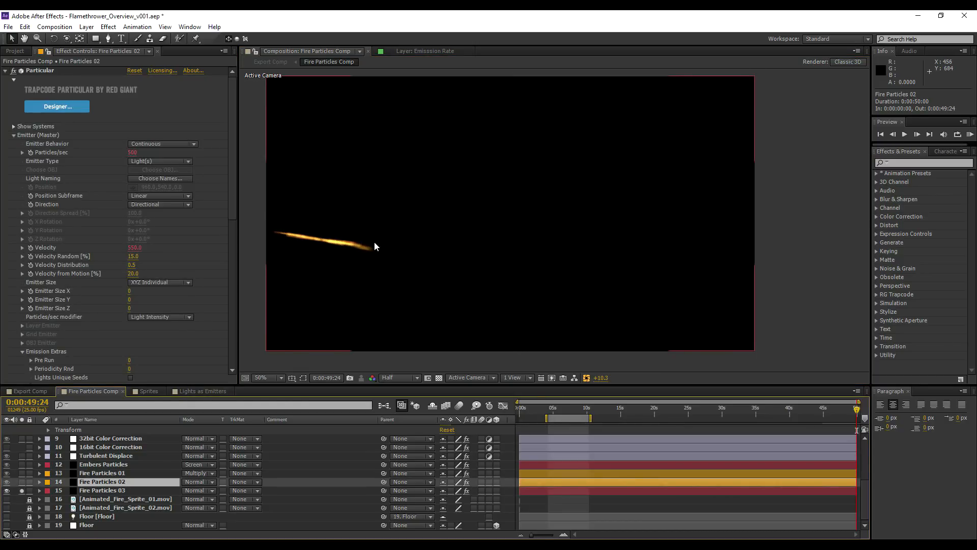
pyautogui.click(100, 473)
pyautogui.click(89, 481)
pyautogui.click(88, 489)
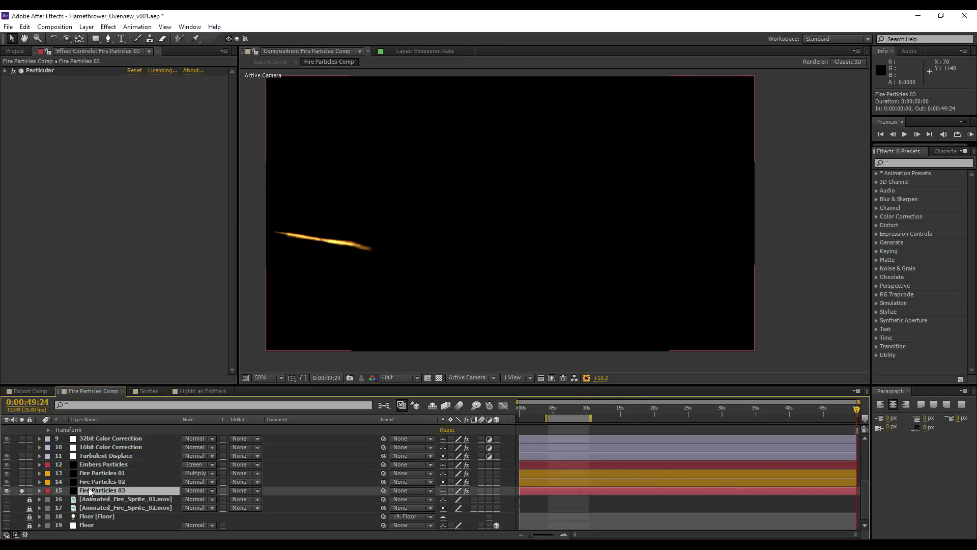
pyautogui.click(5, 70)
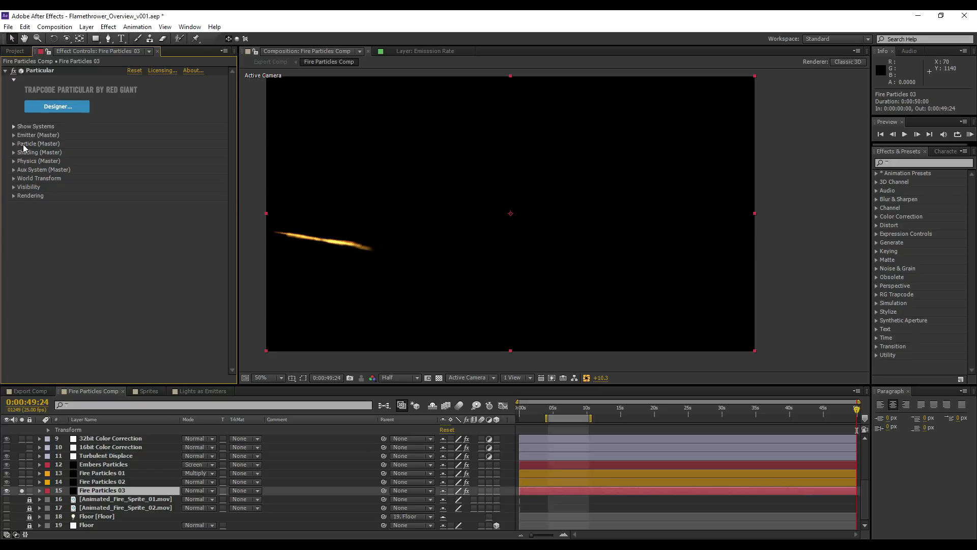
pyautogui.click(13, 143)
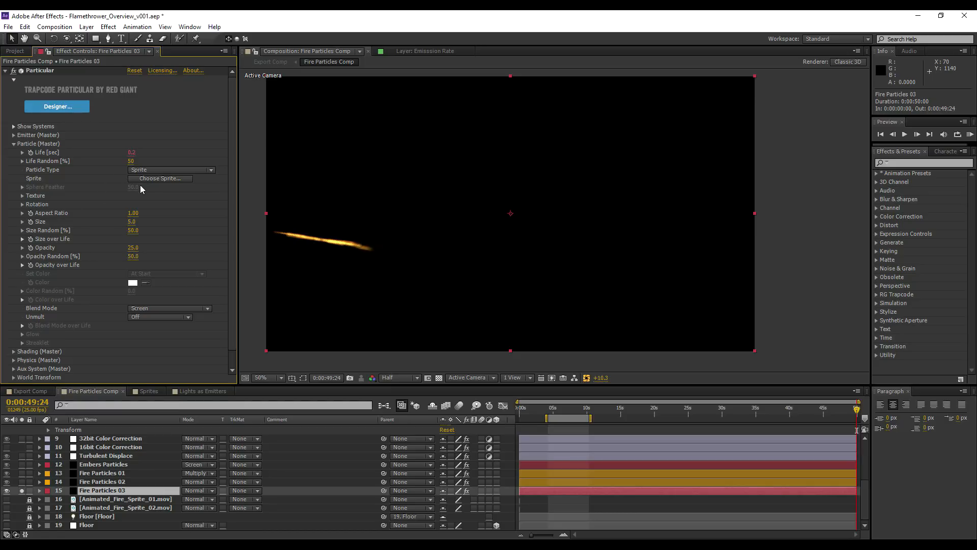
pyautogui.click(23, 195)
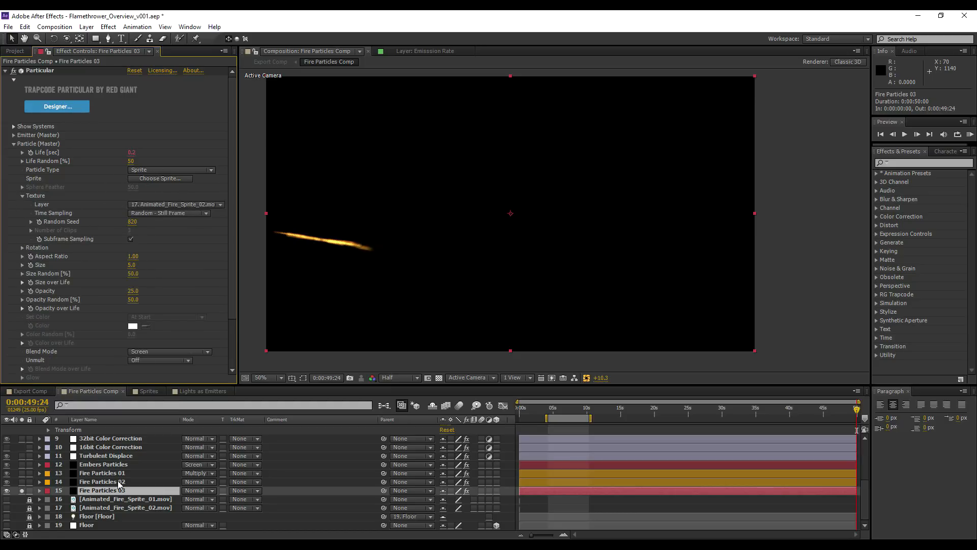
pyautogui.click(22, 196)
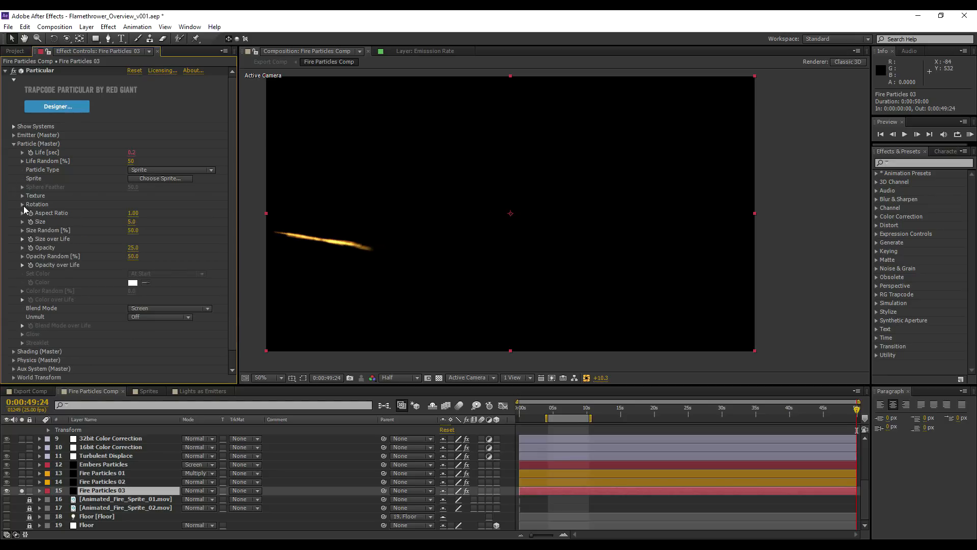
# Step: Review the particle Size of Fire Particles 03 along with its Size over Life and Opacity over Life curves
pyautogui.click(132, 222)
pyautogui.click(133, 222)
pyautogui.write('5')
pyautogui.press('Return')
pyautogui.click(22, 239)
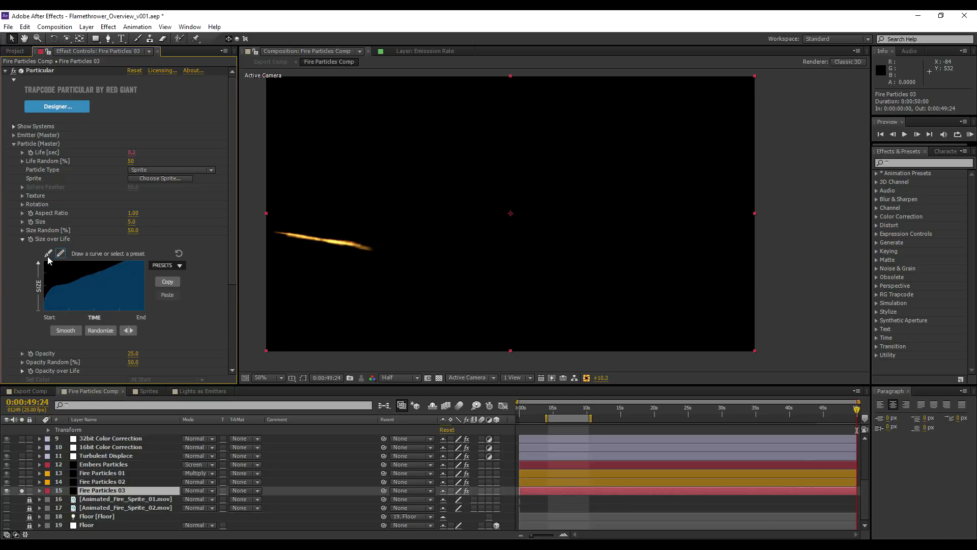
pyautogui.click(22, 239)
pyautogui.click(23, 265)
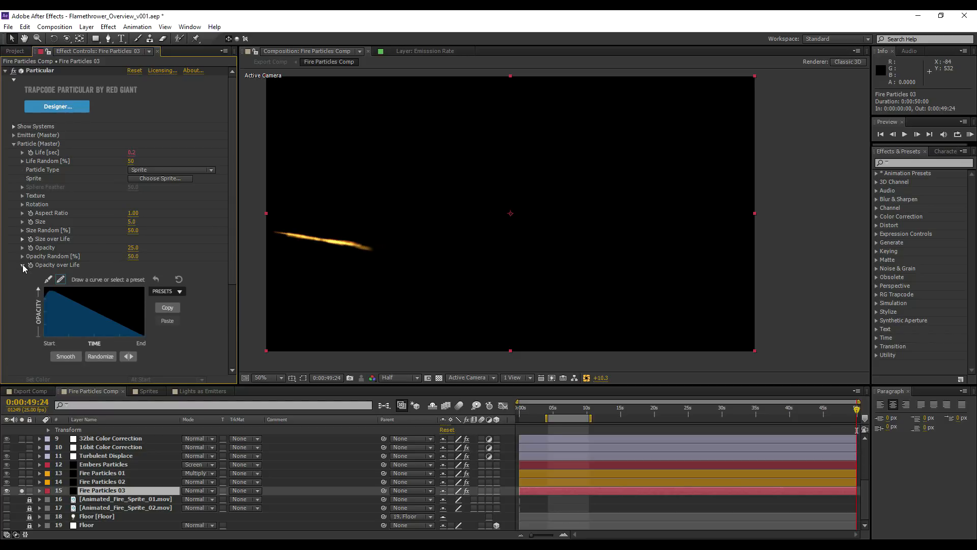
pyautogui.click(22, 264)
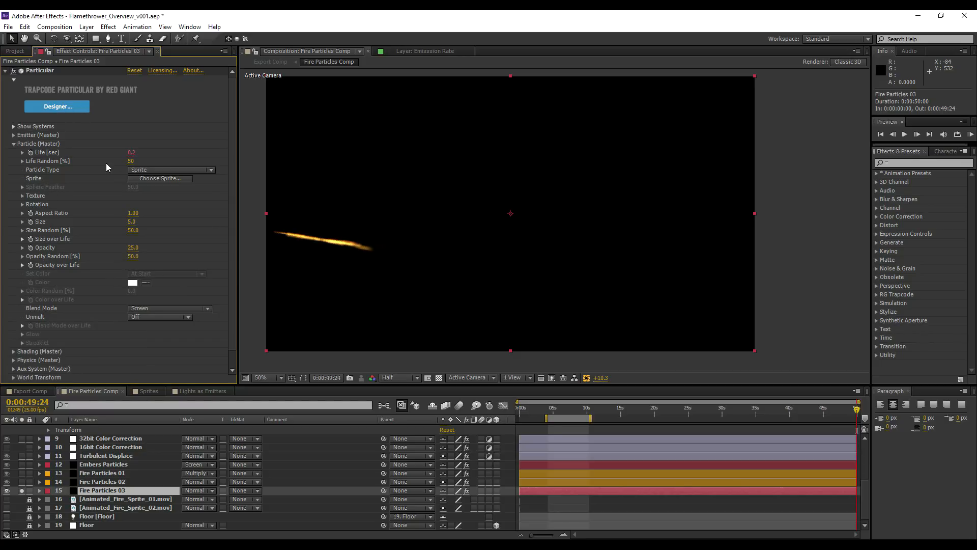
# Step: Reveal the expression on the Life [sec] property of Fire Particles 03 in the timeline and examine it
pyautogui.click(132, 153)
pyautogui.press('Return')
pyautogui.click(40, 491)
pyautogui.click(65, 472)
pyautogui.scroll(-1, 81, 458)
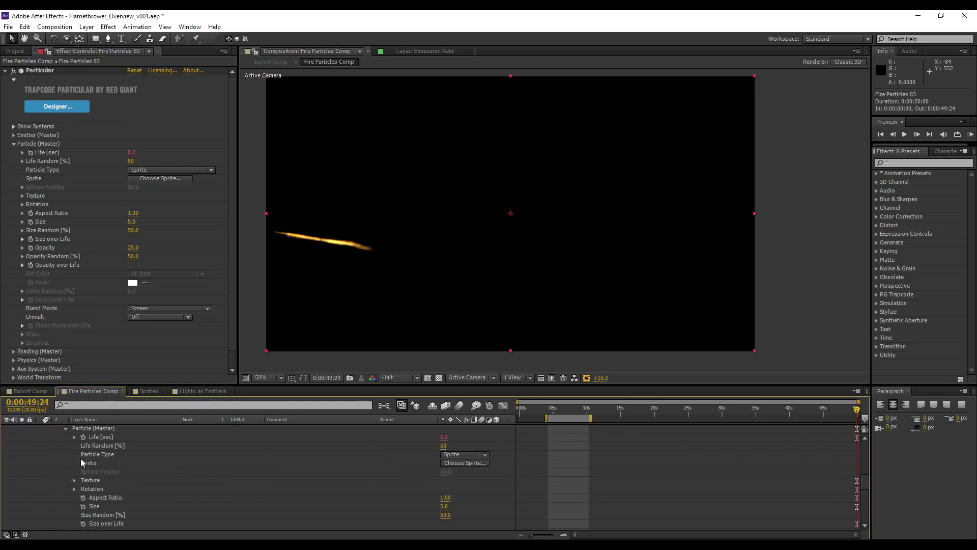
pyautogui.click(74, 437)
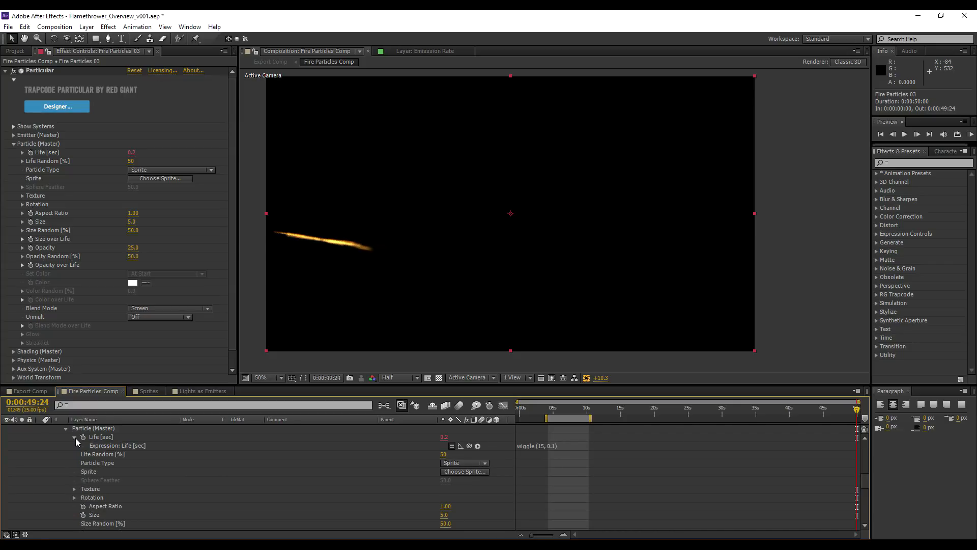
pyautogui.scroll(1, 76, 448)
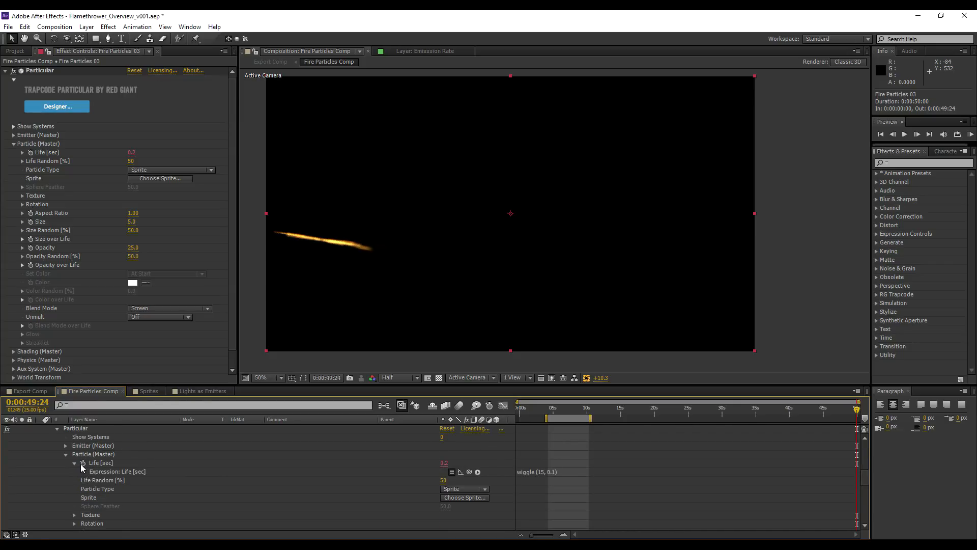
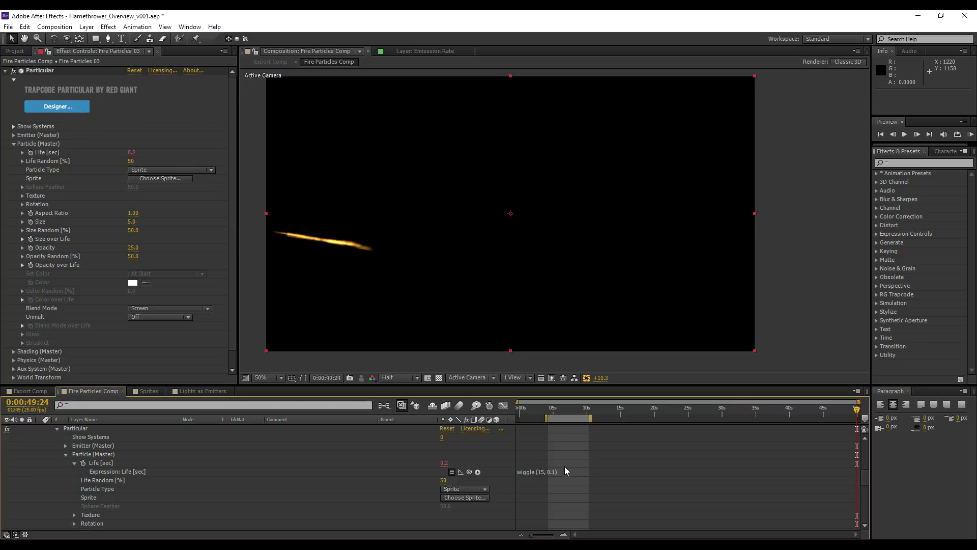
pyautogui.click(602, 466)
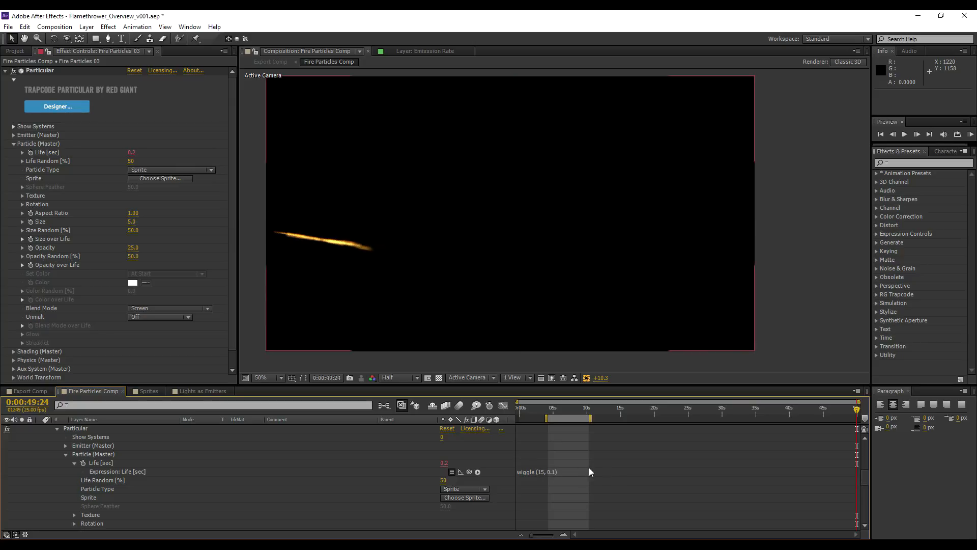
# Step: Check the base Life [sec] value of Fire Particles 03 and its Motion Blur options under Rendering
pyautogui.scroll(1, 139, 450)
pyautogui.click(65, 480)
pyautogui.click(96, 436)
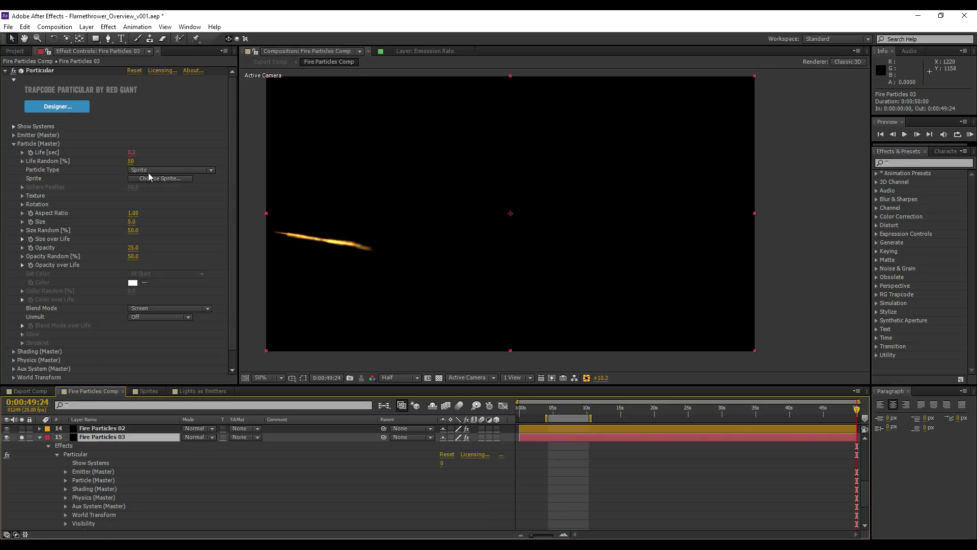
pyautogui.click(131, 153)
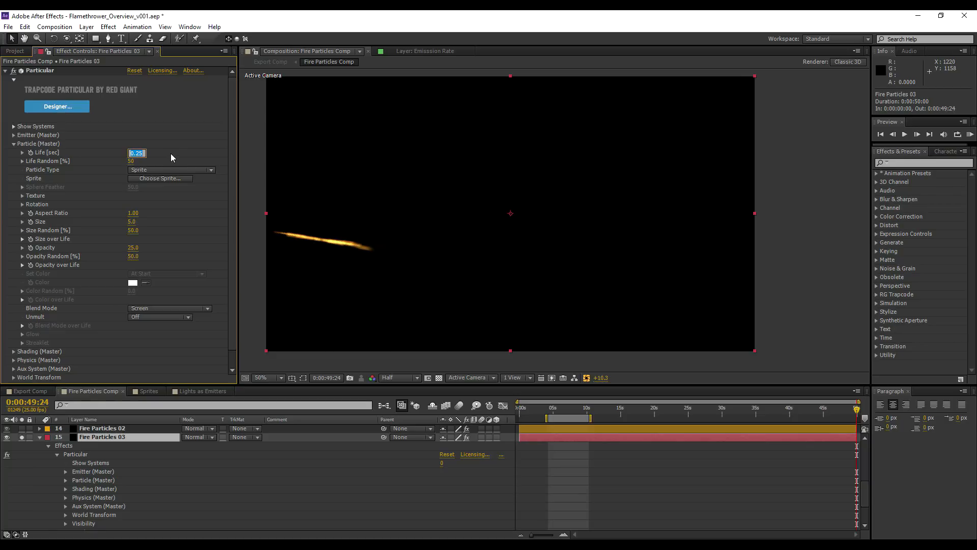
pyautogui.write('0.2')
pyautogui.press('Return')
pyautogui.click(14, 145)
pyautogui.click(14, 196)
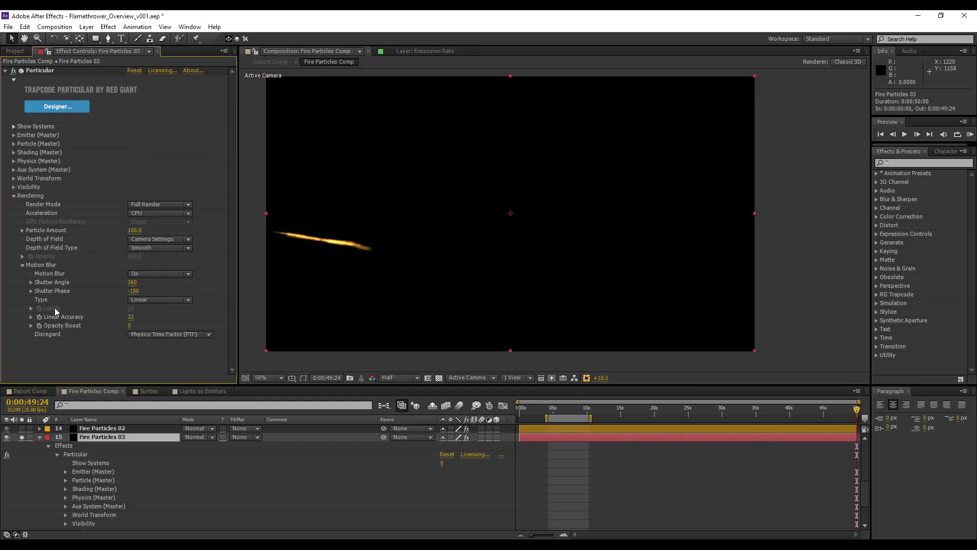
pyautogui.click(14, 196)
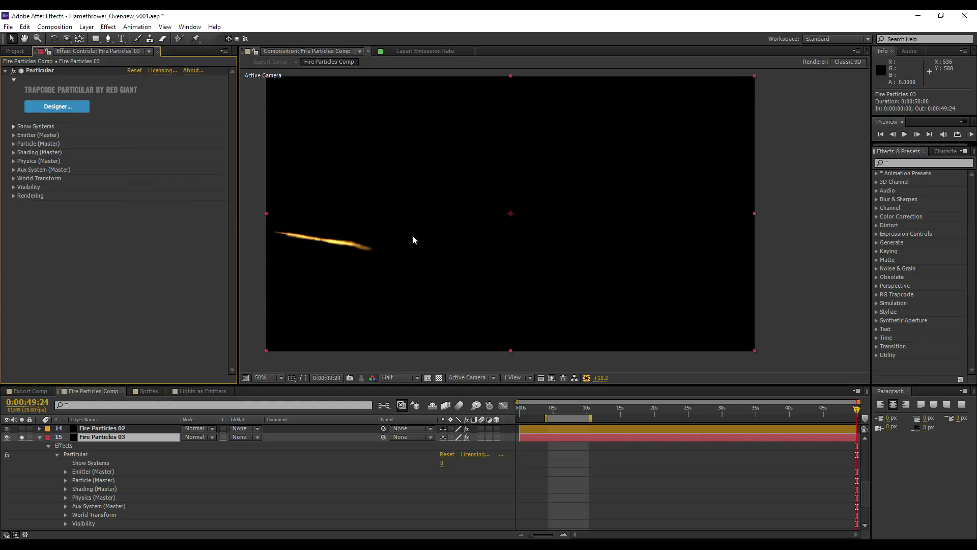
pyautogui.click(41, 437)
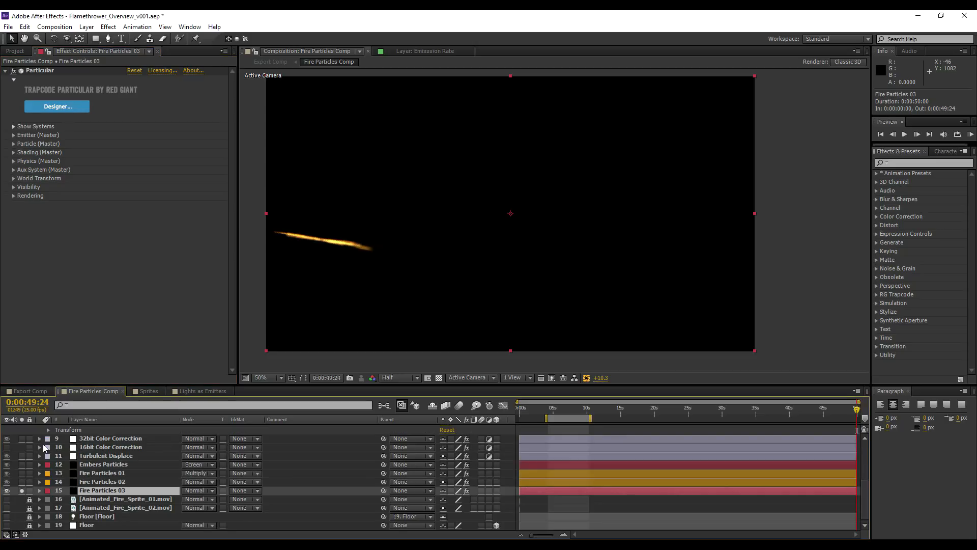
# Step: Solo Embers Particles in place of Fire Particles 03 and set the preview exposure to +6.9
pyautogui.click(88, 475)
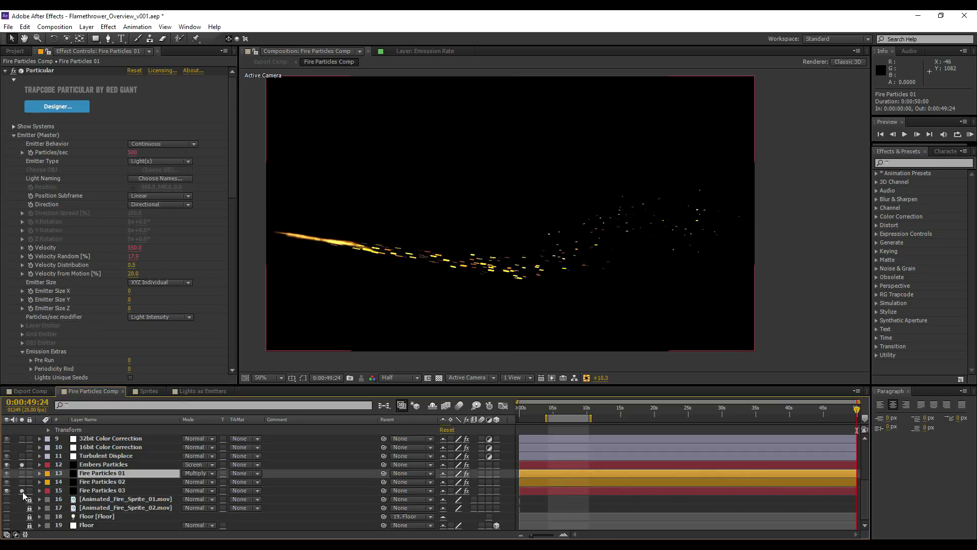
pyautogui.click(101, 464)
pyautogui.click(587, 379)
pyautogui.moveTo(602, 380); pyautogui.dragTo(636, 381)
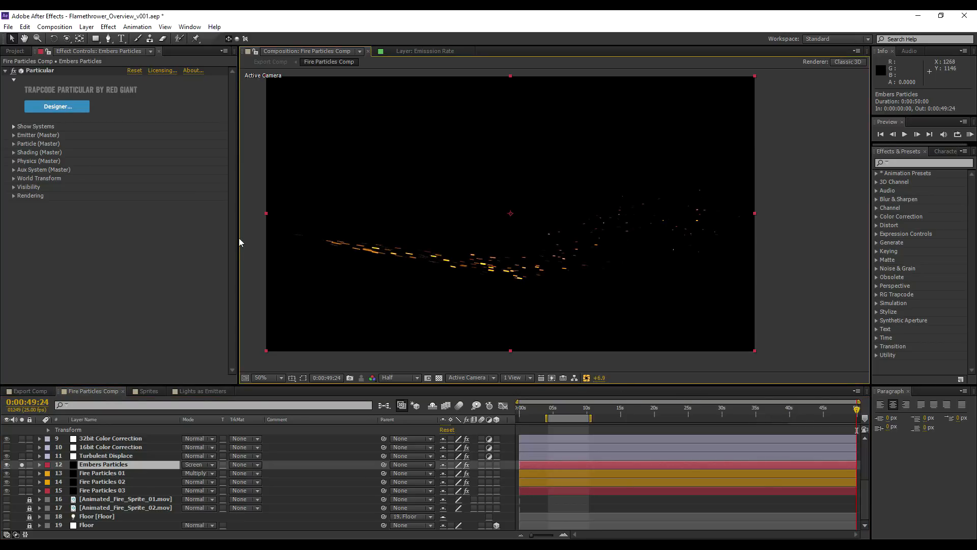
# Step: Examine the Particle settings of Embers Particles, including the Size over Life curve and presets and the Opacity over Life curve
pyautogui.click(14, 144)
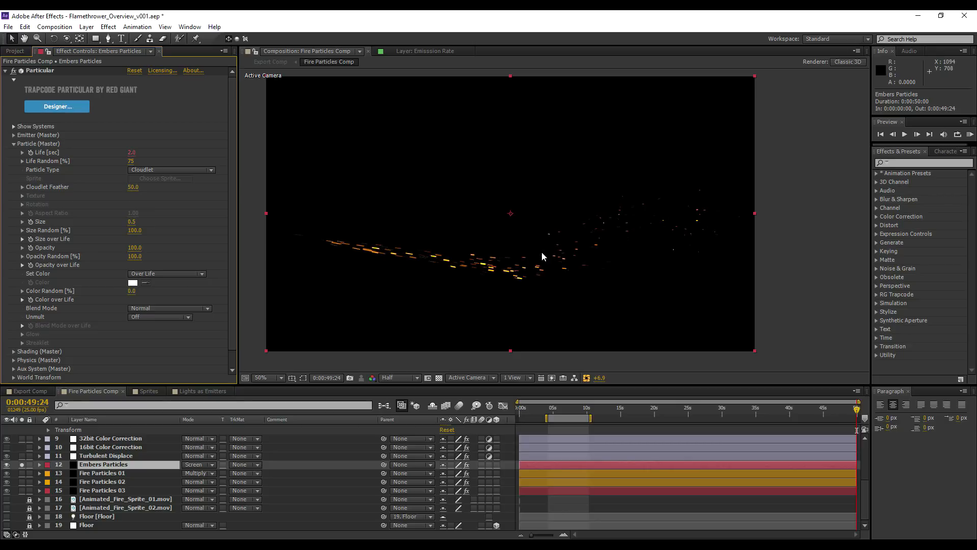
pyautogui.click(22, 239)
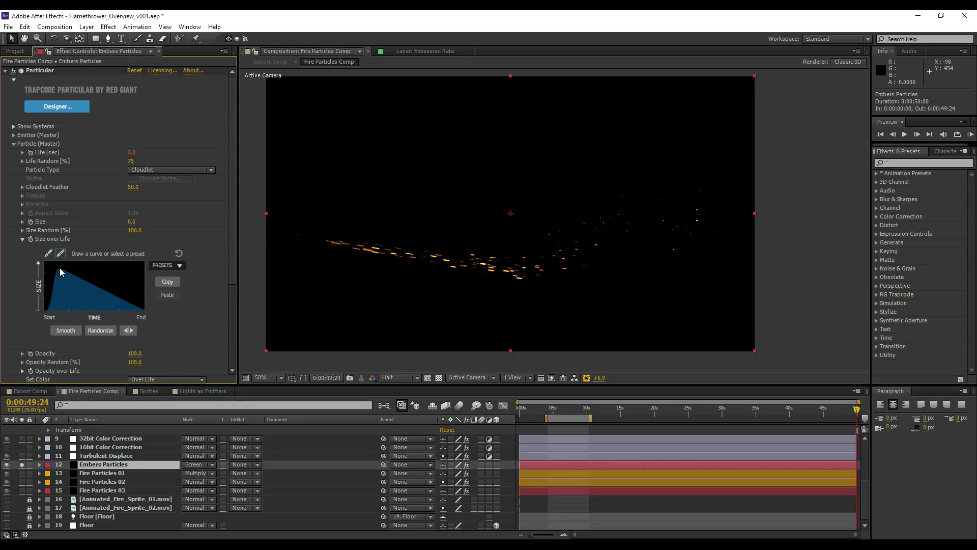
pyautogui.click(166, 266)
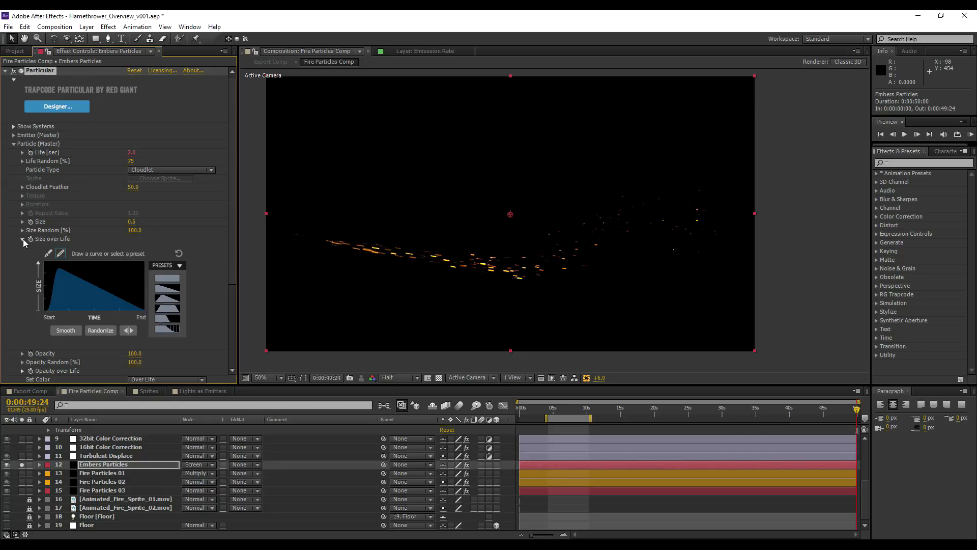
pyautogui.click(23, 239)
pyautogui.click(22, 265)
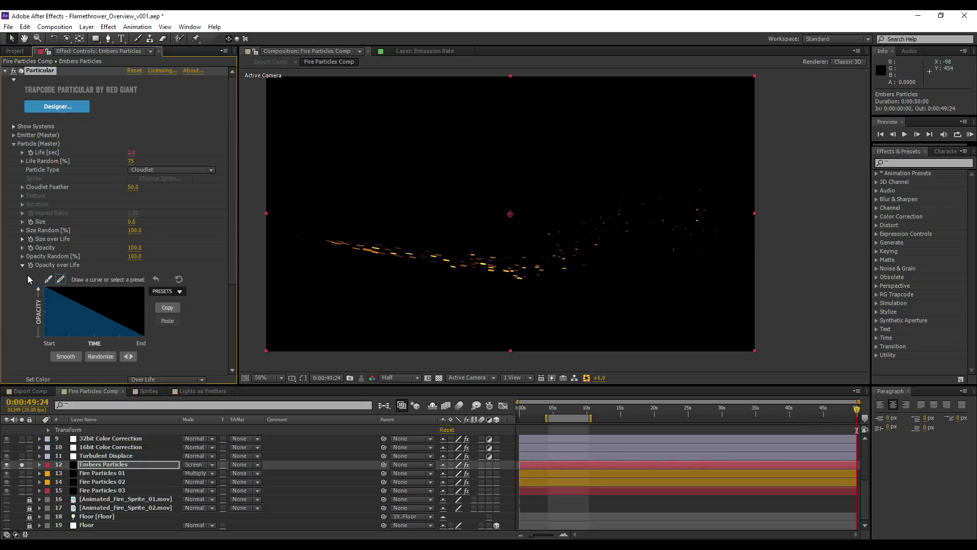
pyautogui.click(22, 265)
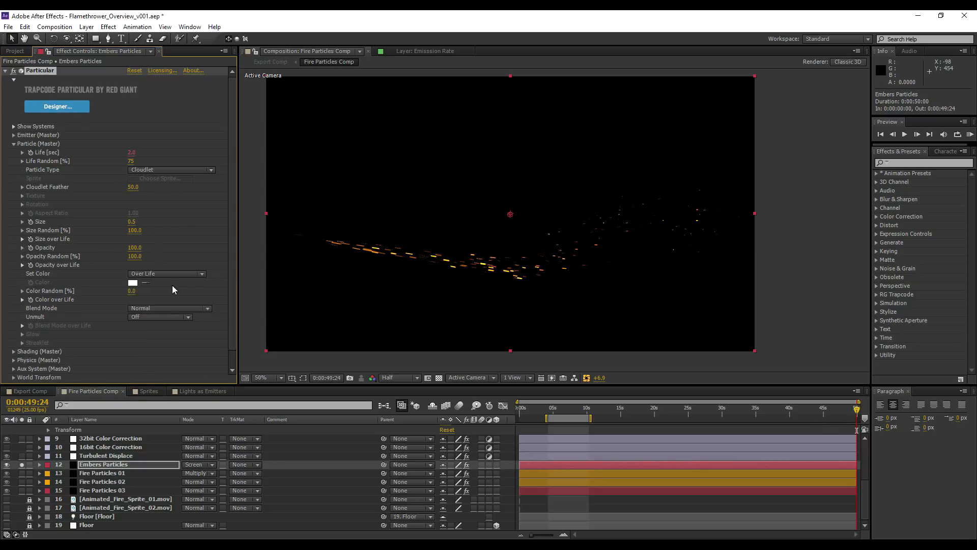
pyautogui.scroll(-2, 113, 221)
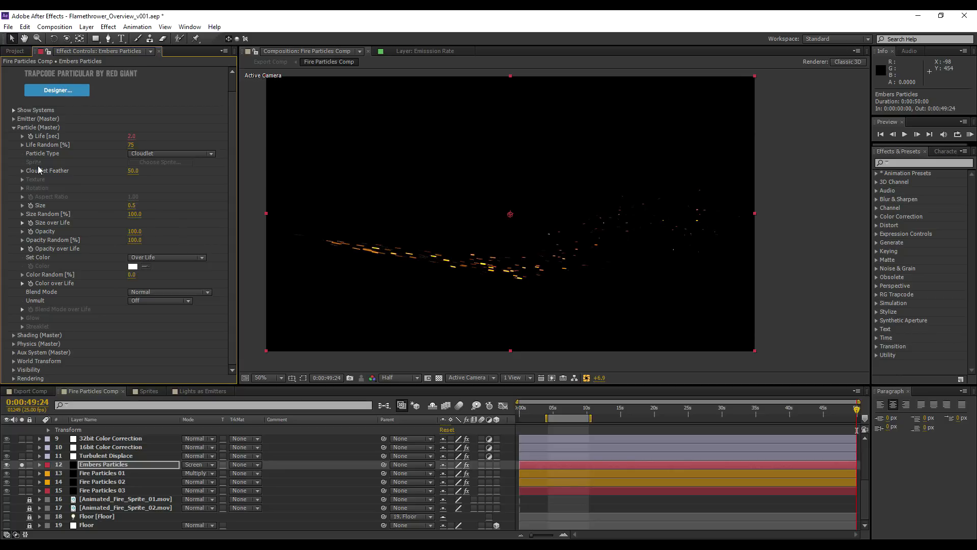
pyautogui.click(13, 128)
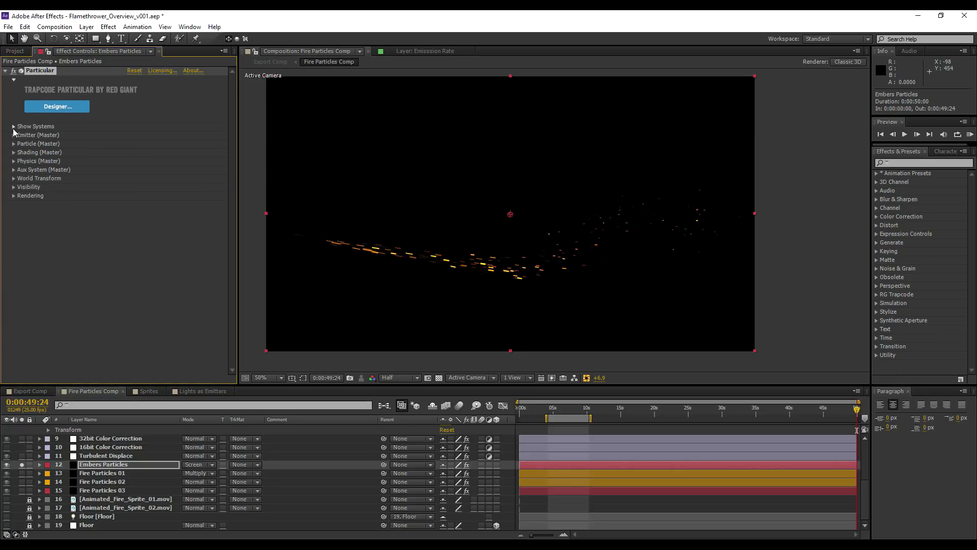
# Step: Examine the Air physics settings of Embers Particles and its Motion Blur options under Rendering
pyautogui.click(13, 162)
pyautogui.click(22, 196)
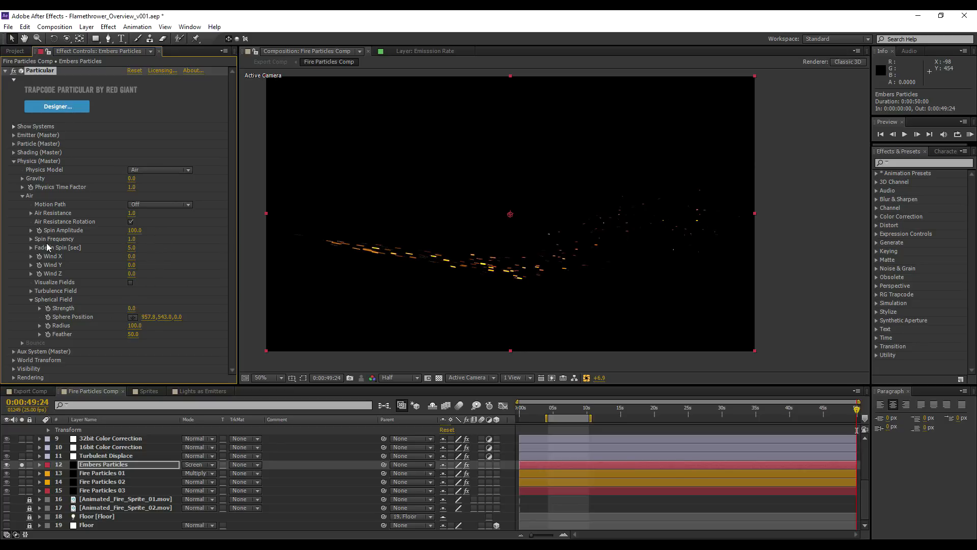
pyautogui.click(23, 196)
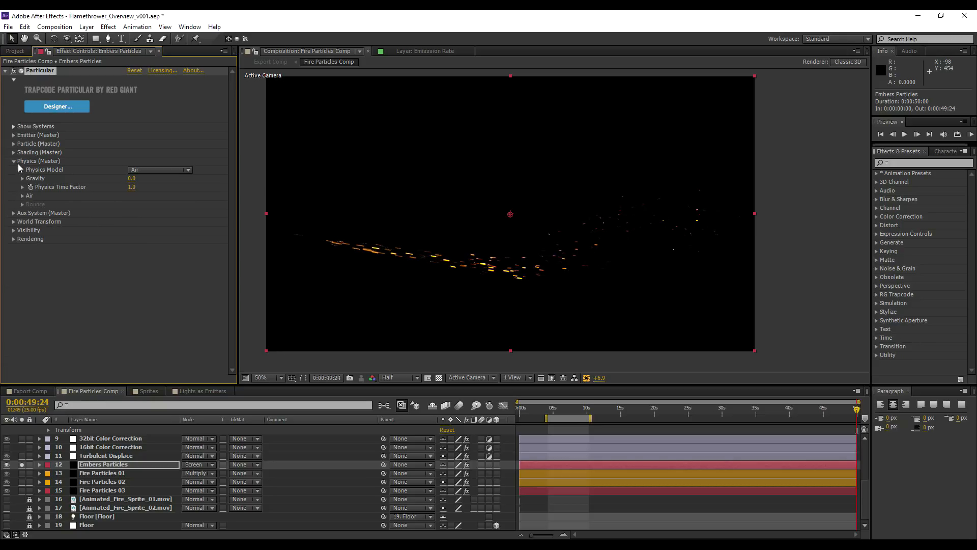
pyautogui.click(14, 161)
pyautogui.click(16, 195)
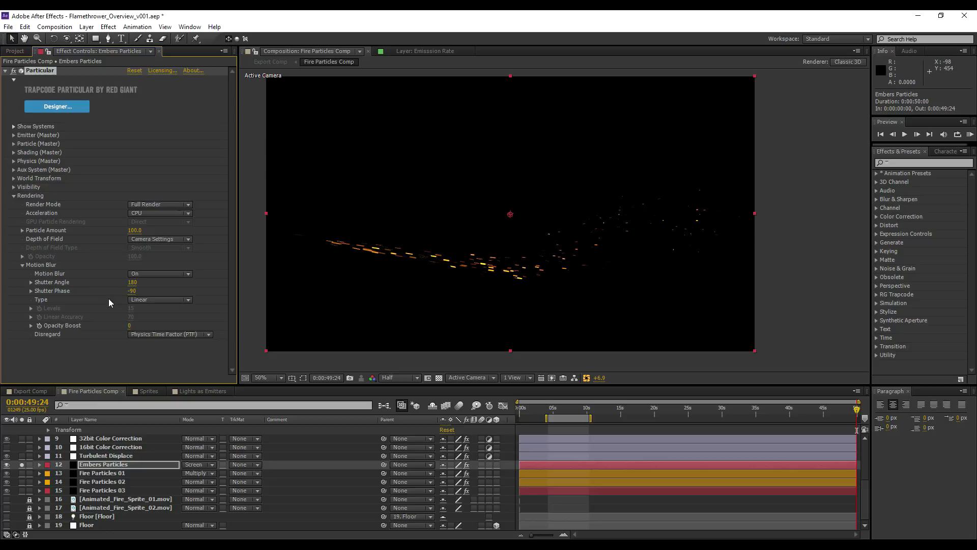
# Step: Reset the preview exposure to +0.0 and solo Fire Particles 01, 02 and 03 together with Embers Particles
pyautogui.click(13, 195)
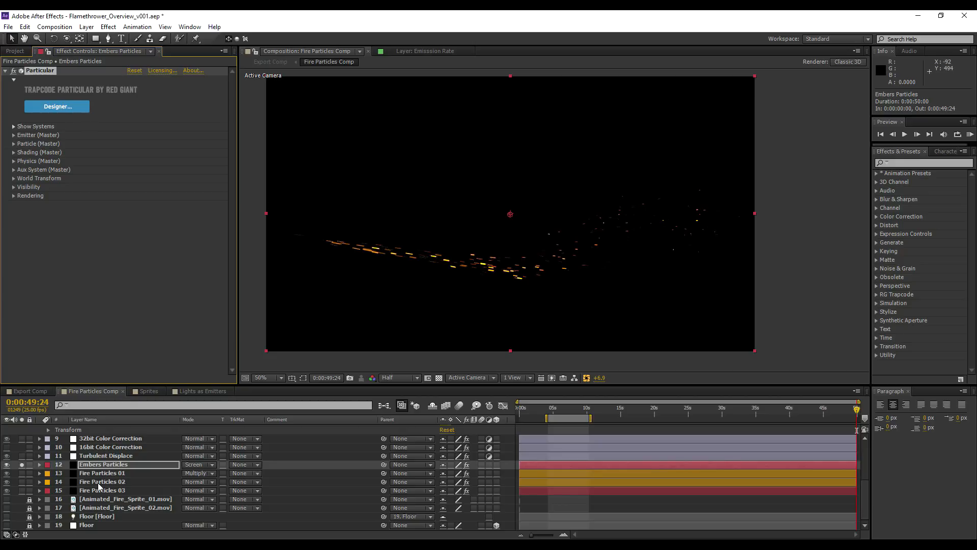
pyautogui.click(587, 380)
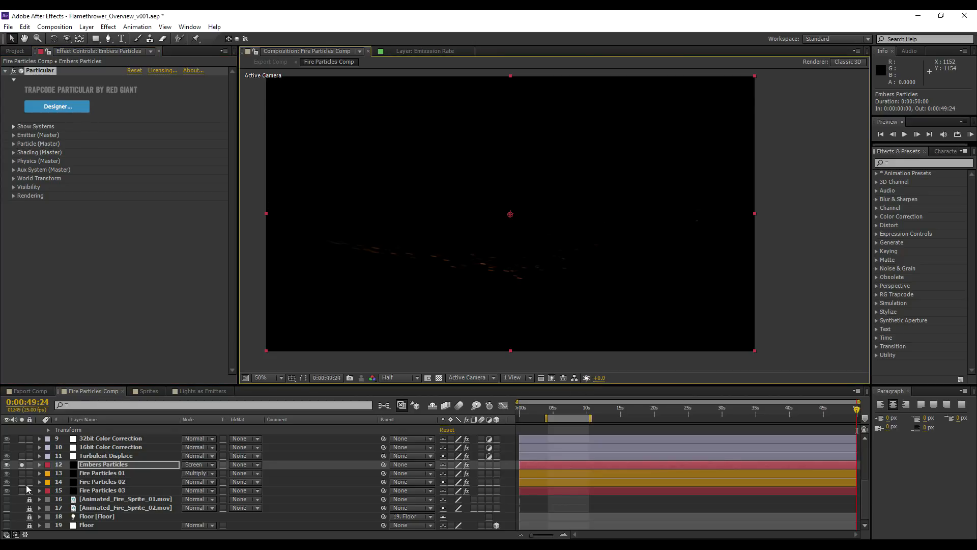
pyautogui.moveTo(22, 490); pyautogui.dragTo(22, 474)
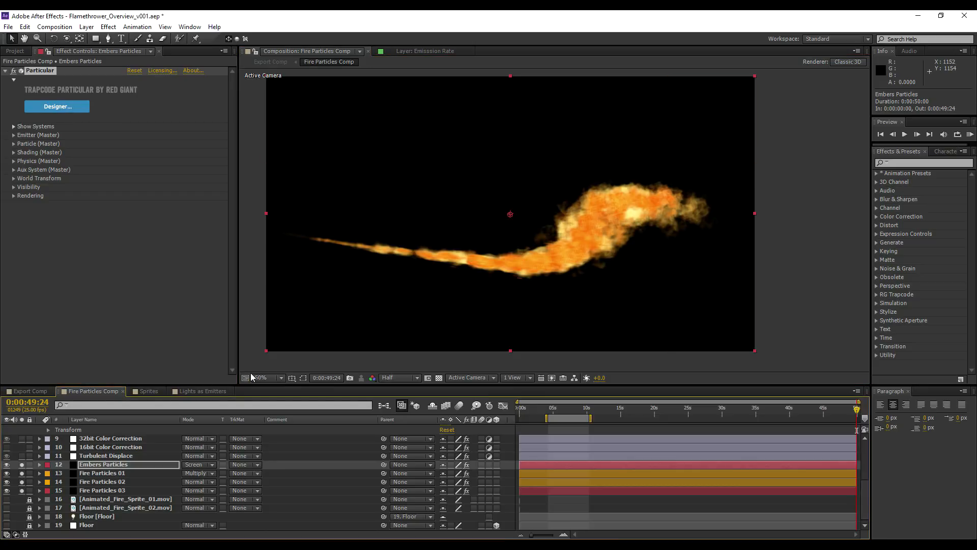
# Step: View Fire Particles 01 on its own for comparison and solo all four particle layers again
pyautogui.click(108, 474)
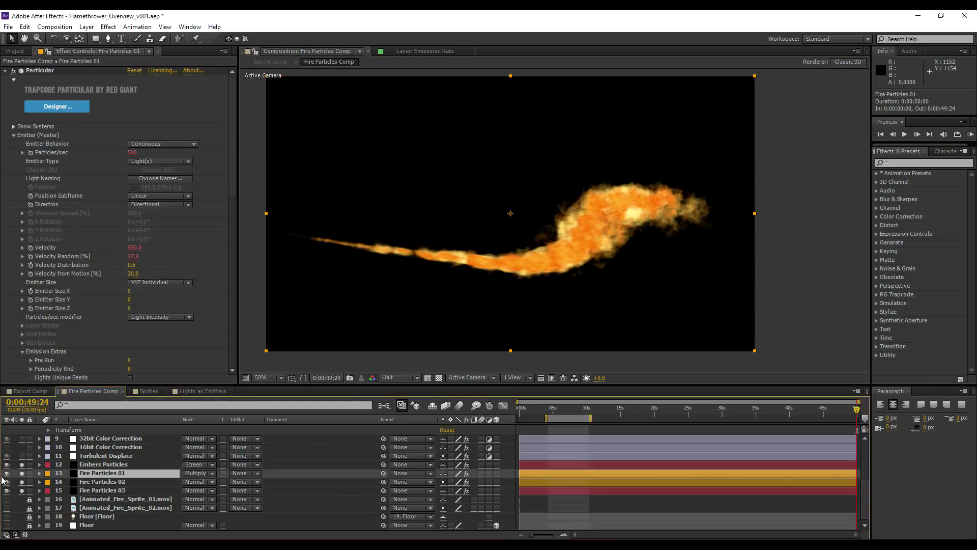
pyautogui.keyDown('alt'); pyautogui.click(22, 473); pyautogui.keyUp('alt')
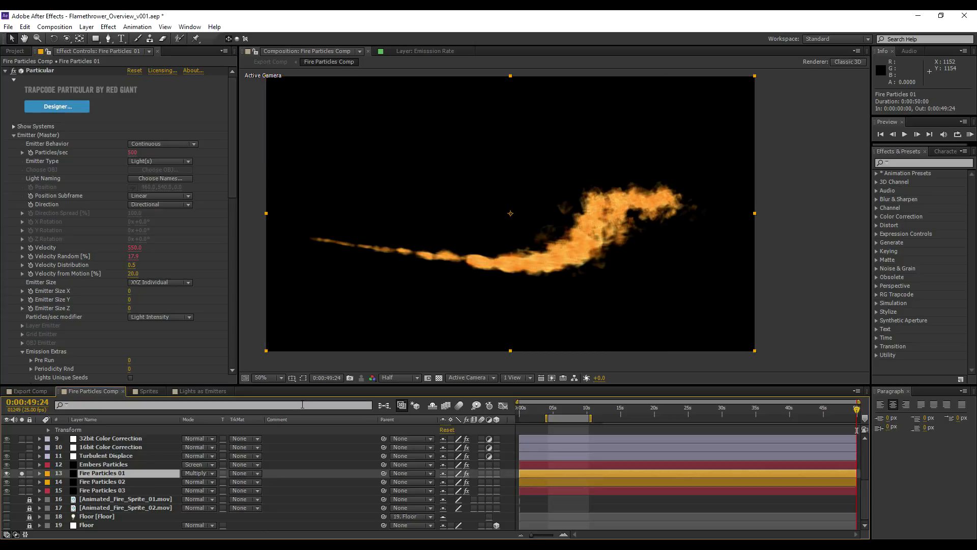
pyautogui.moveTo(22, 490); pyautogui.dragTo(22, 464)
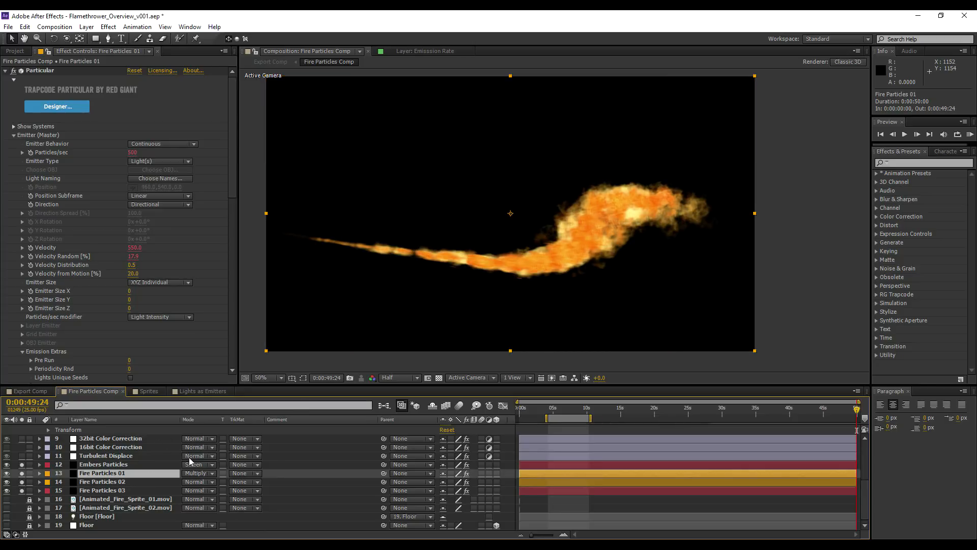
pyautogui.click(100, 465)
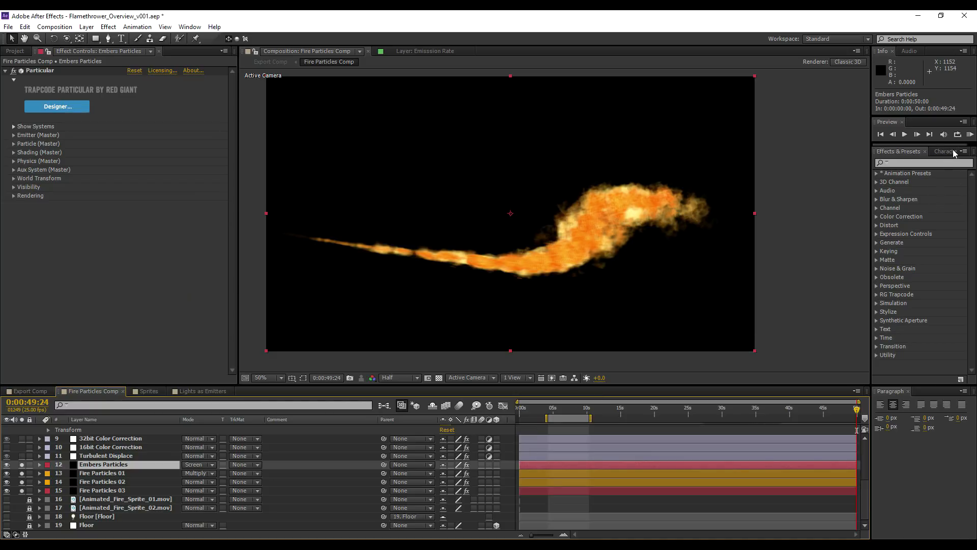
# Step: Play a RAM preview of the combined fire and ember layers at 24 fps and half resolution
pyautogui.moveTo(930, 141); pyautogui.dragTo(913, 216)
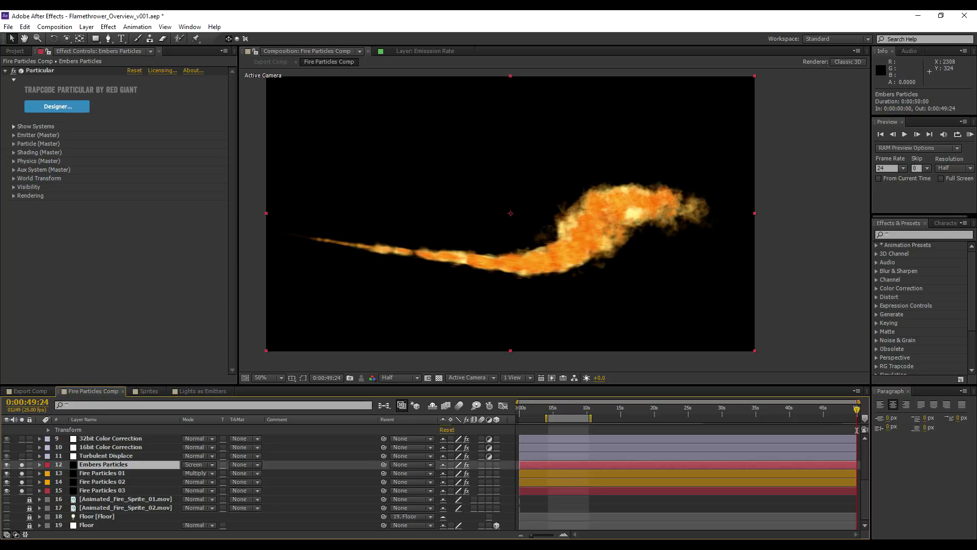
pyautogui.press('KP_0')
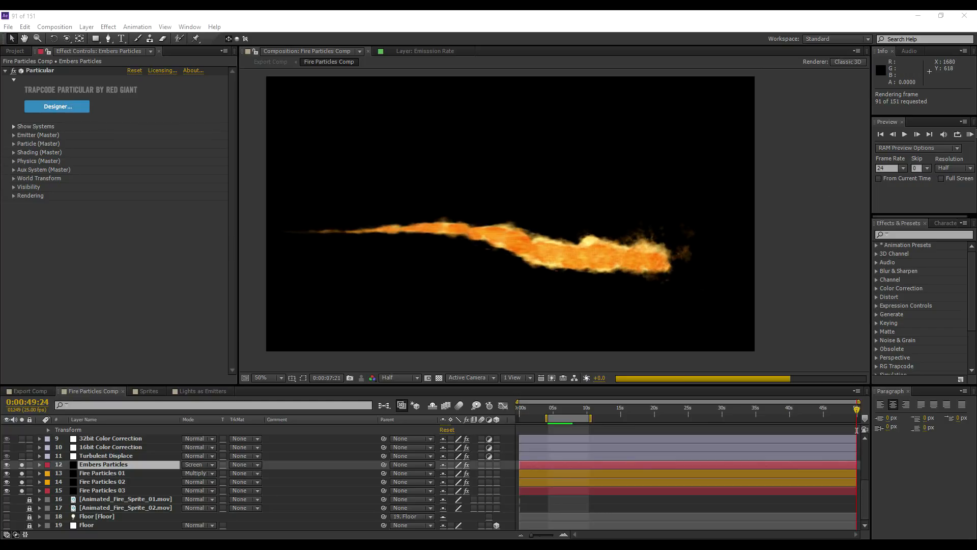
pyautogui.click(971, 135)
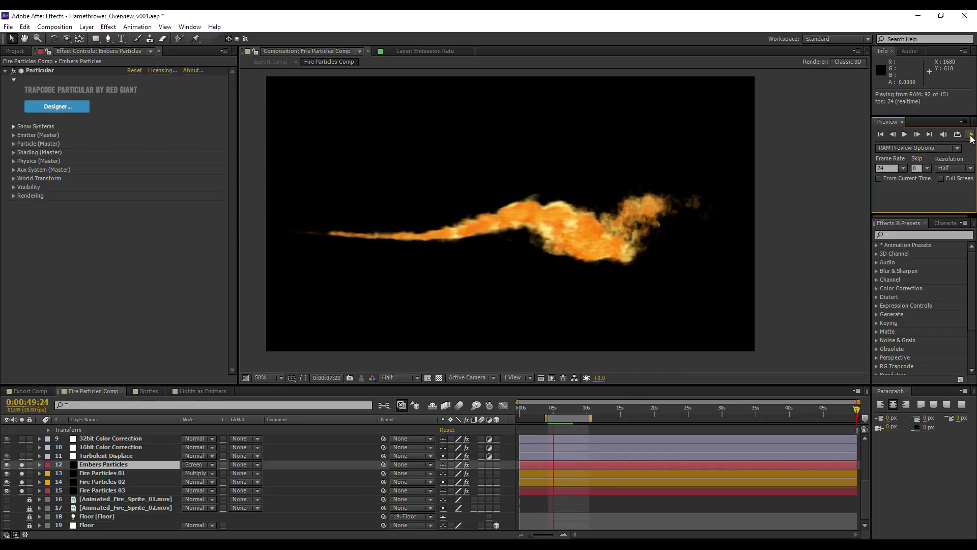
pyautogui.click(971, 139)
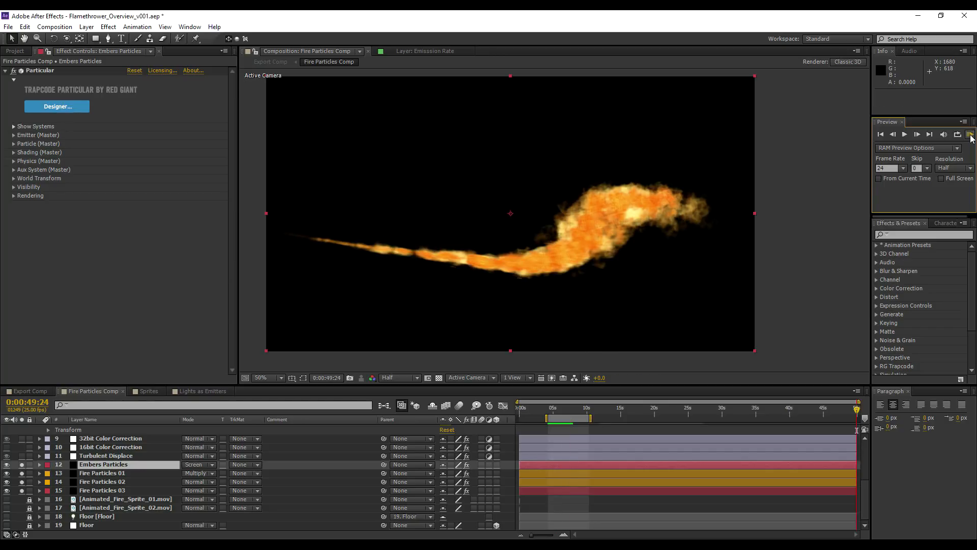
# Step: Set the Fractal Influence layer's Slider Control value to 0.50
pyautogui.scroll(3, 97, 471)
pyautogui.click(99, 474)
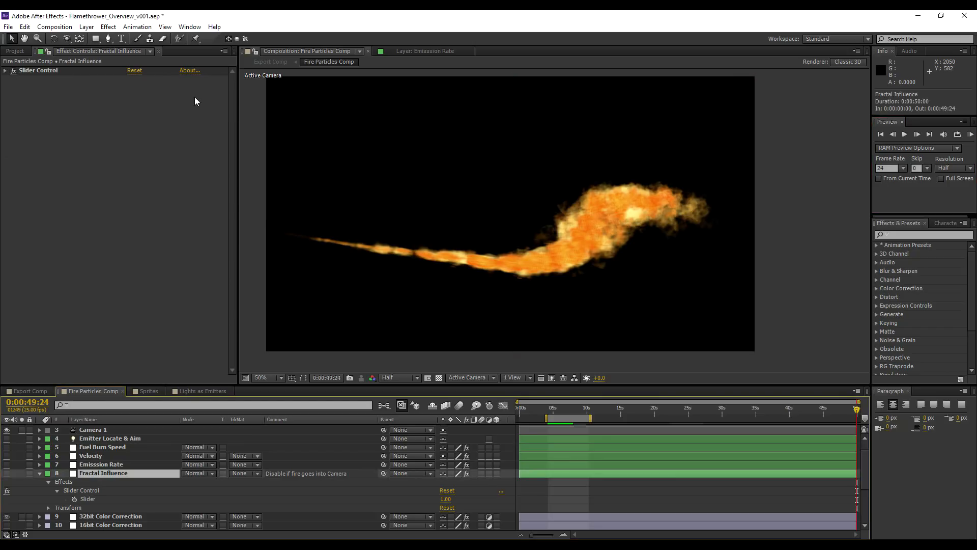
pyautogui.click(5, 71)
pyautogui.click(137, 80)
pyautogui.write('0')
pyautogui.press('Return')
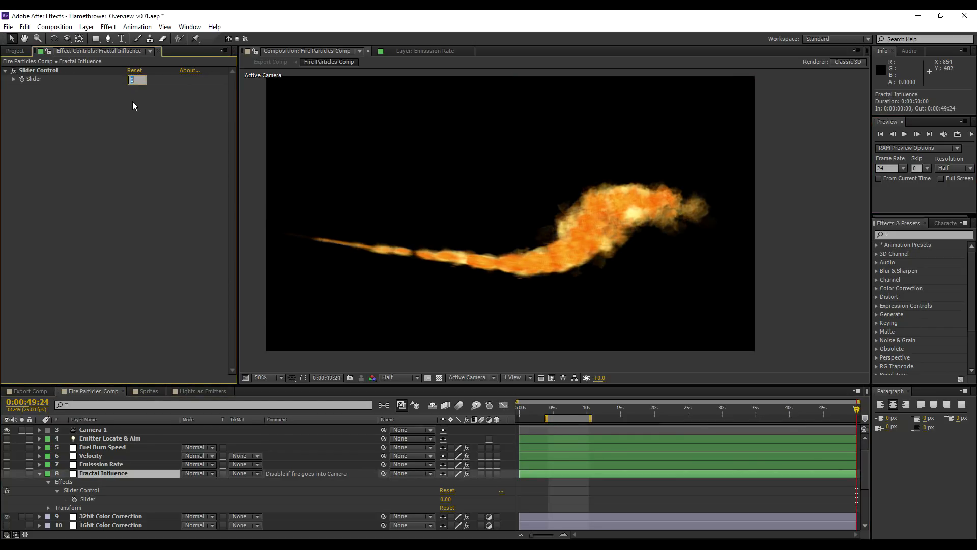
pyautogui.write('.5')
pyautogui.press('Return')
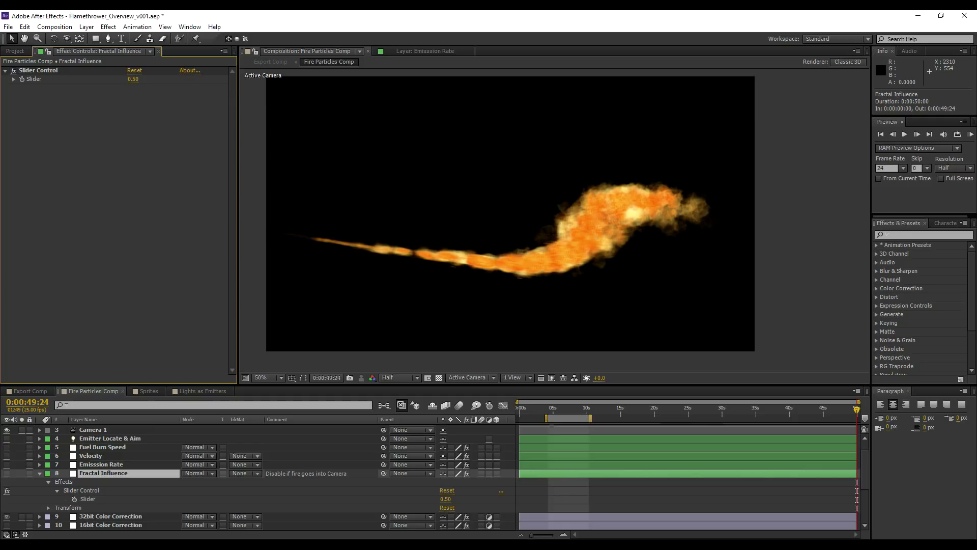
# Step: Play a RAM preview of the flame with the reduced fractal influence
pyautogui.click(971, 134)
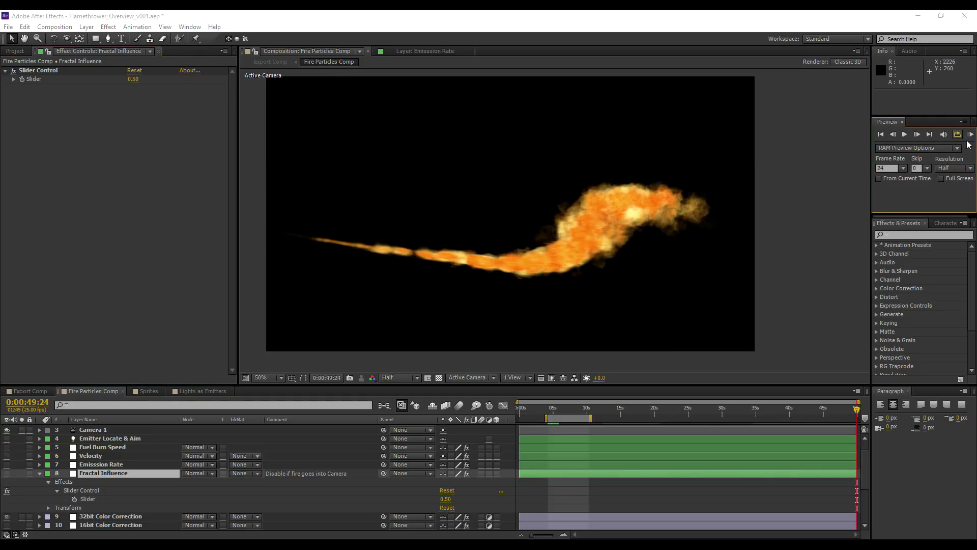
pyautogui.click(969, 136)
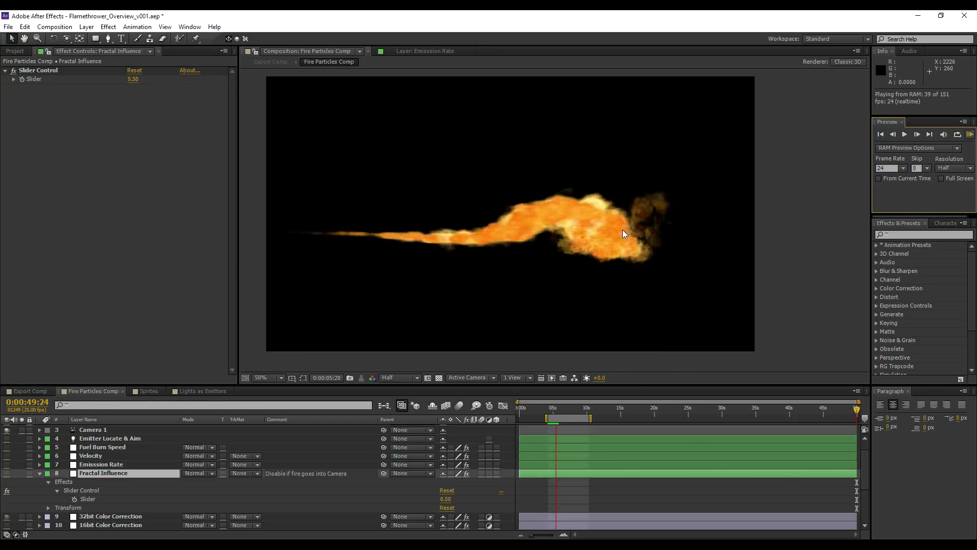
pyautogui.click(647, 226)
# Step: Solo Turbulent Displace with the particle layers and examine its effect properties, including the Evolution expression and Evolution Options
pyautogui.click(123, 481)
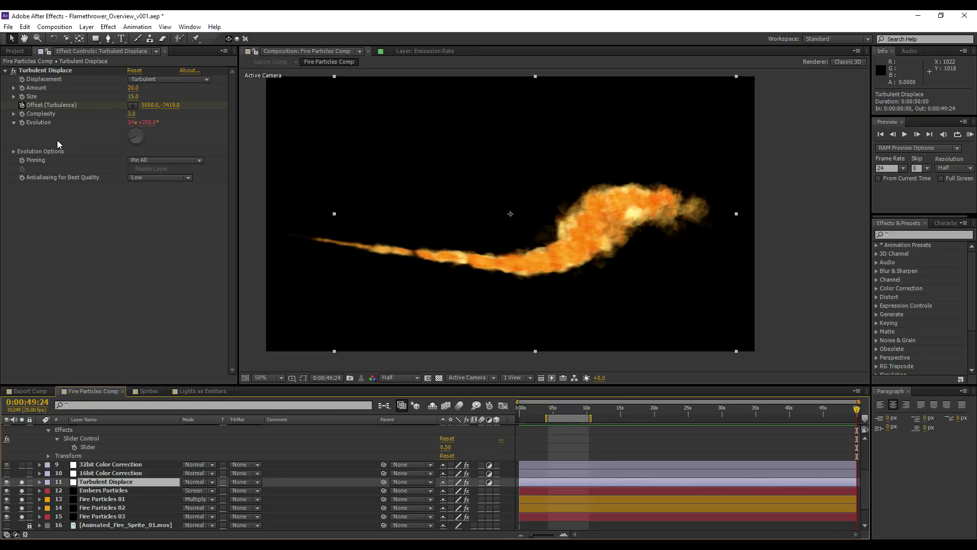
pyautogui.click(39, 482)
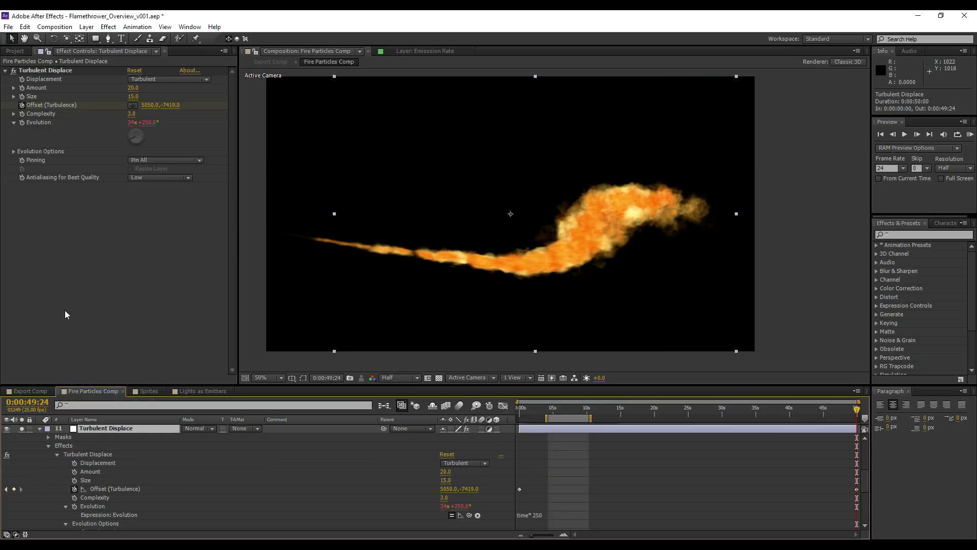
pyautogui.scroll(-3, 94, 485)
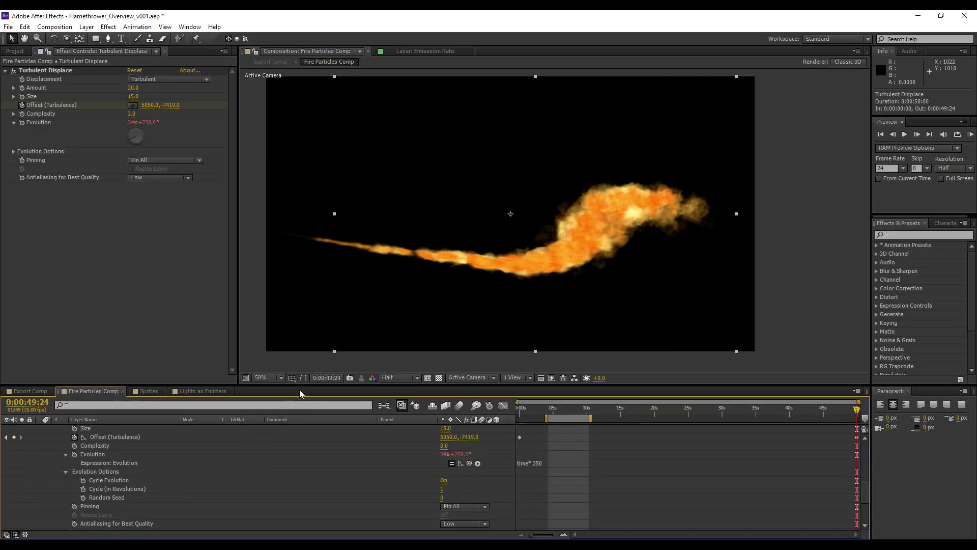
pyautogui.moveTo(303, 386); pyautogui.dragTo(299, 330)
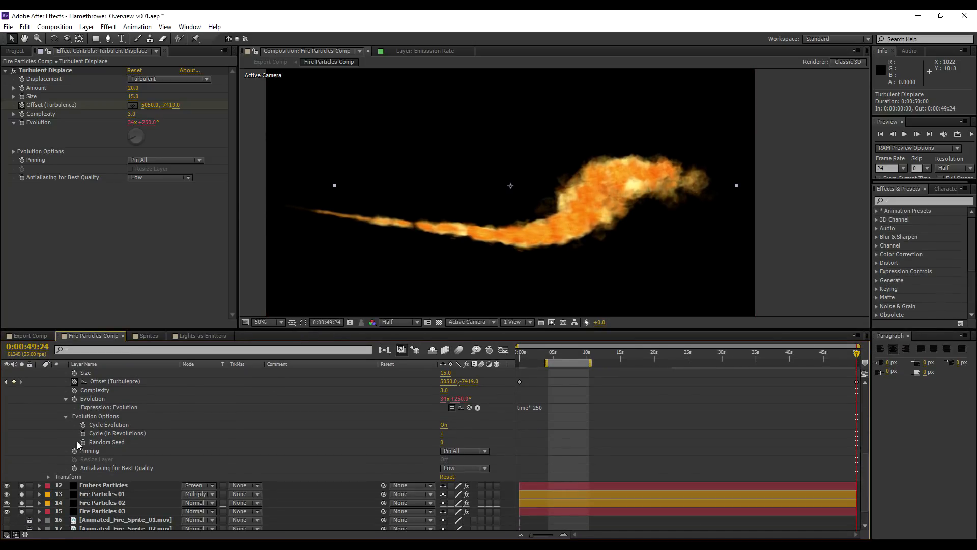
pyautogui.click(65, 399)
pyautogui.click(63, 399)
pyautogui.scroll(4, 525, 434)
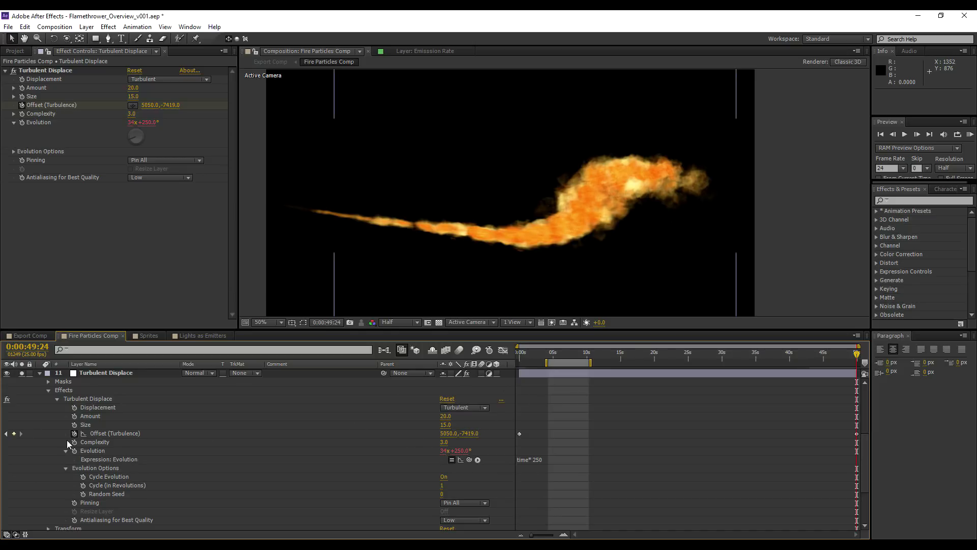
# Step: Examine the position of the Offset (Turbulence) point at its first keyframe and at its last keyframe
pyautogui.click(122, 434)
pyautogui.scroll(-8, 451, 225)
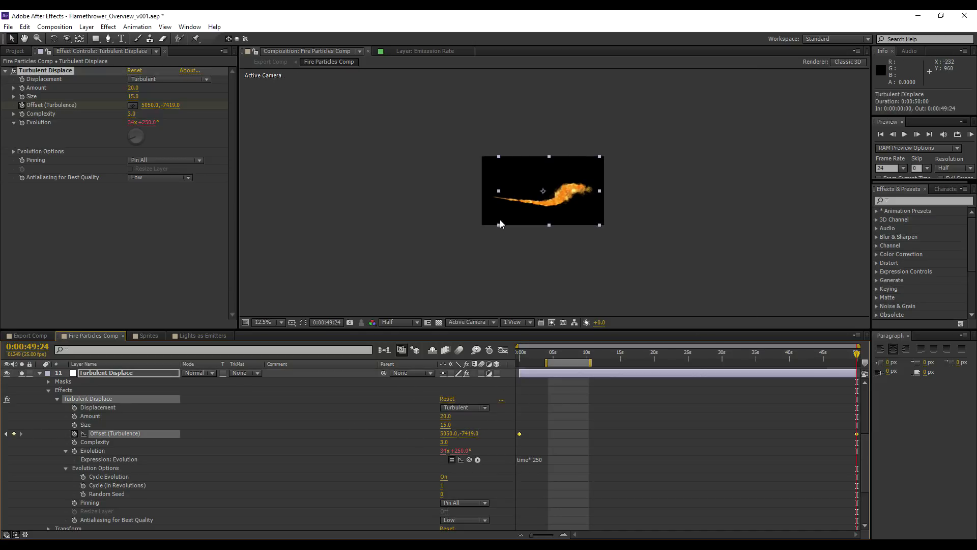
pyautogui.click(516, 354)
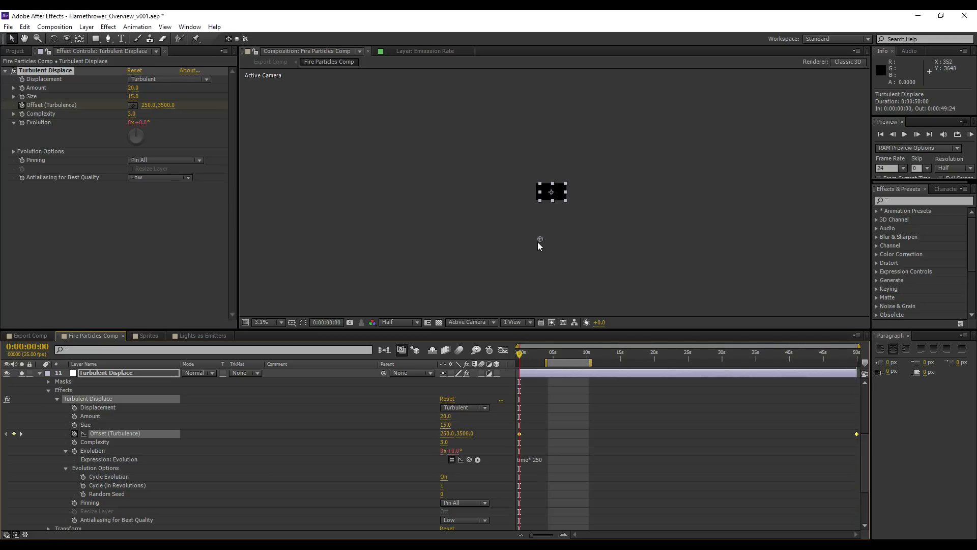
pyautogui.scroll(1, 542, 242)
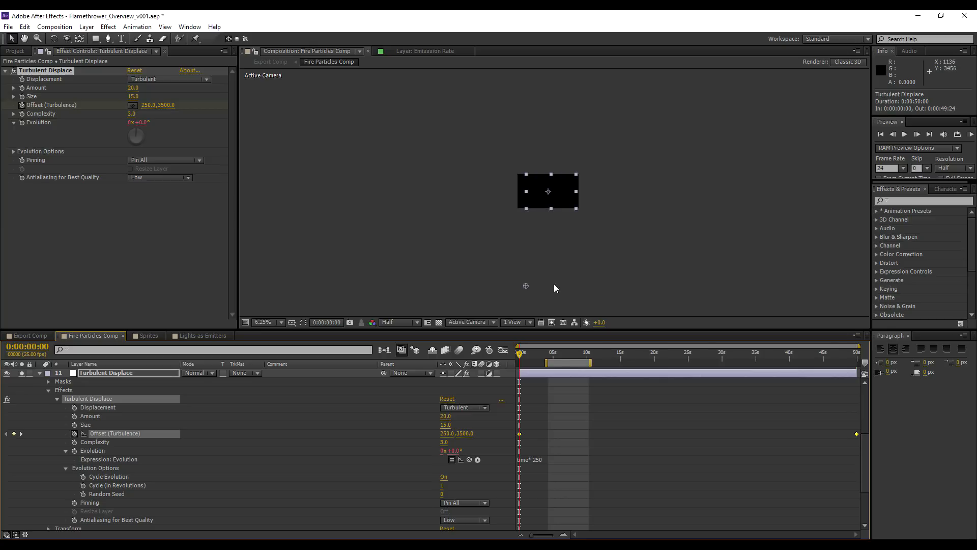
pyautogui.click(858, 357)
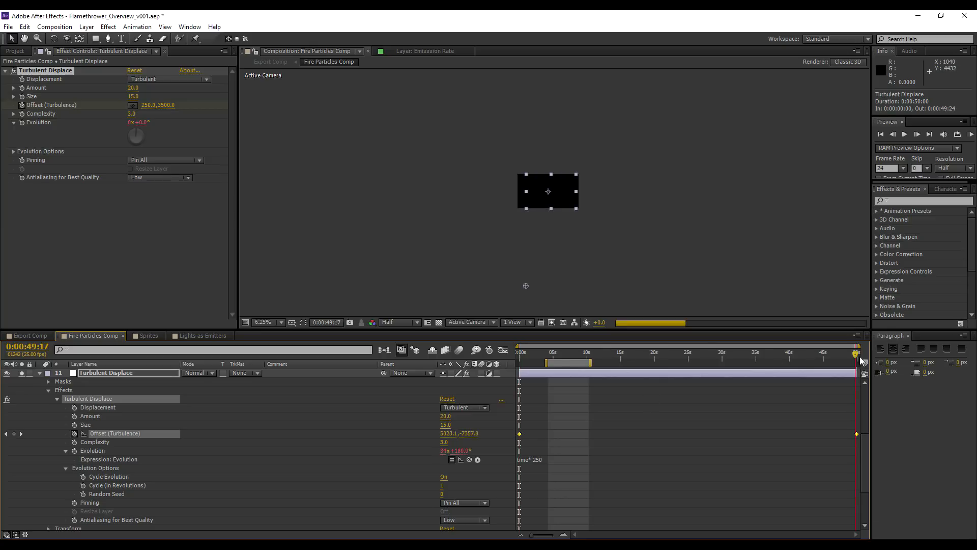
pyautogui.scroll(-2, 597, 147)
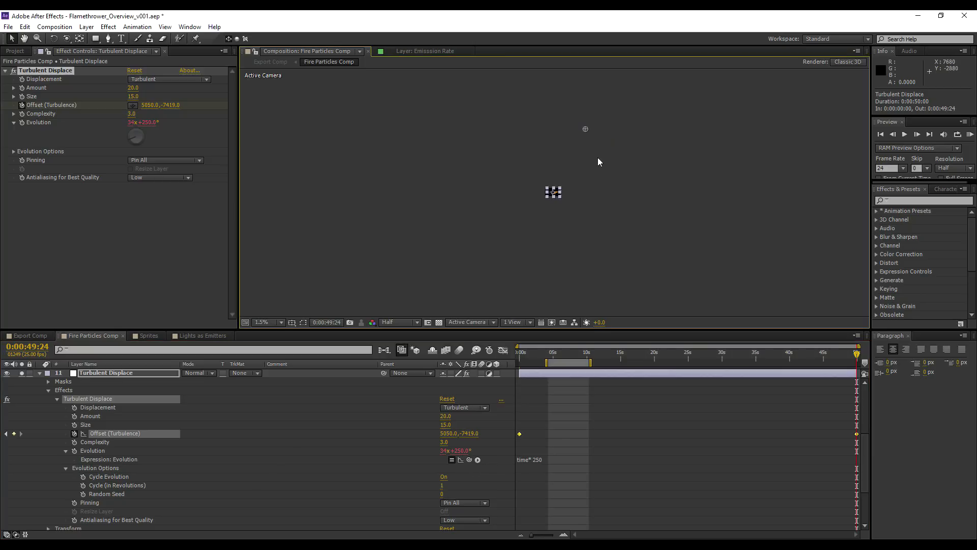
# Step: Move the Offset (Turbulence) point of the last keyframe farther out to about 6650, -8251
pyautogui.moveTo(586, 130)
pyautogui.mouseDown()
pyautogui.moveTo(514, 253)
pyautogui.moveTo(598, 122)
pyautogui.mouseUp()
pyautogui.scroll(4, 560, 201)
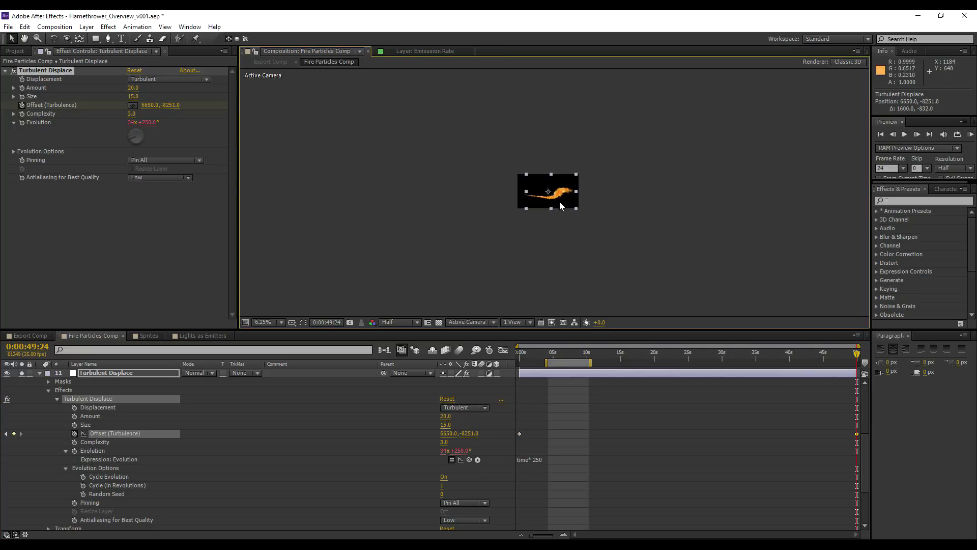
pyautogui.scroll(3, 561, 203)
pyautogui.scroll(-1, 557, 205)
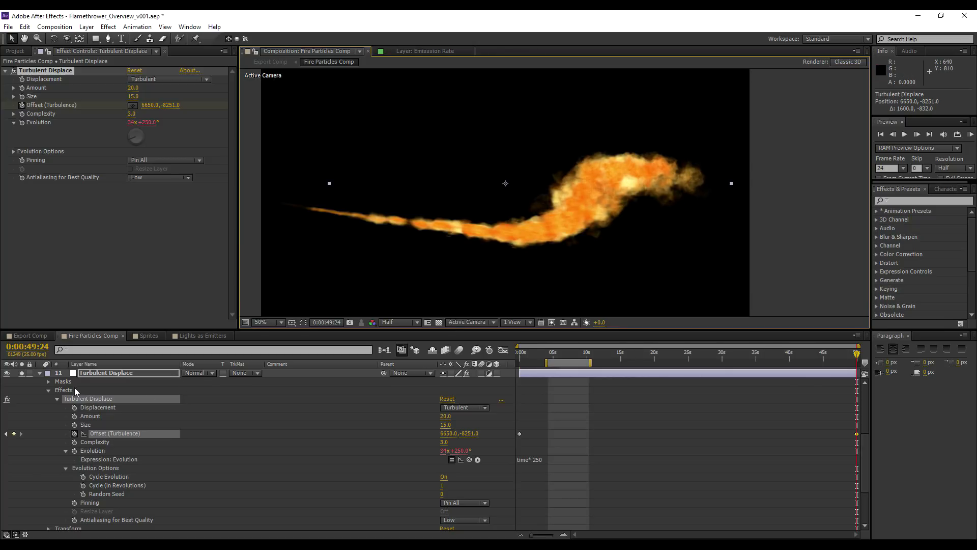
# Step: Collapse the Turbulent Displace properties and play a RAM preview of the displaced flame
pyautogui.click(57, 399)
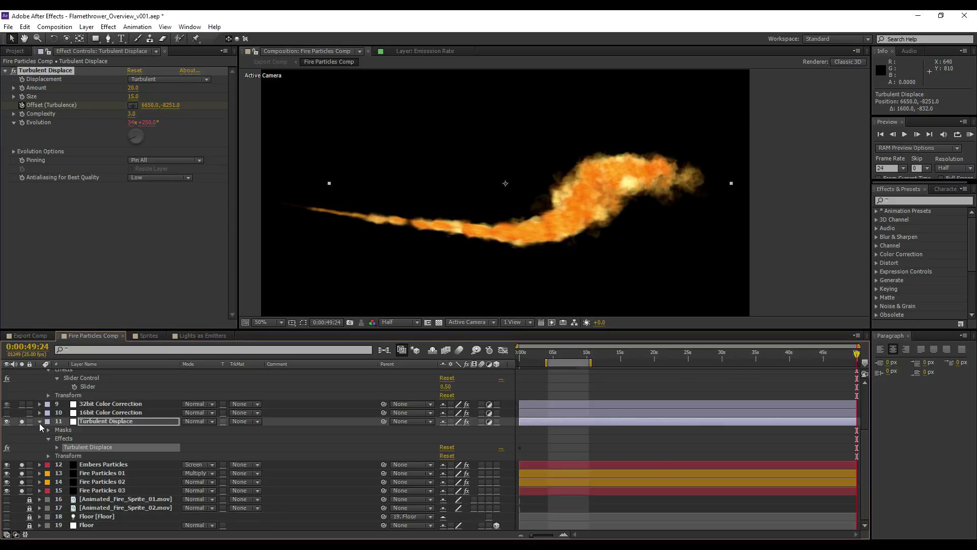
pyautogui.click(39, 422)
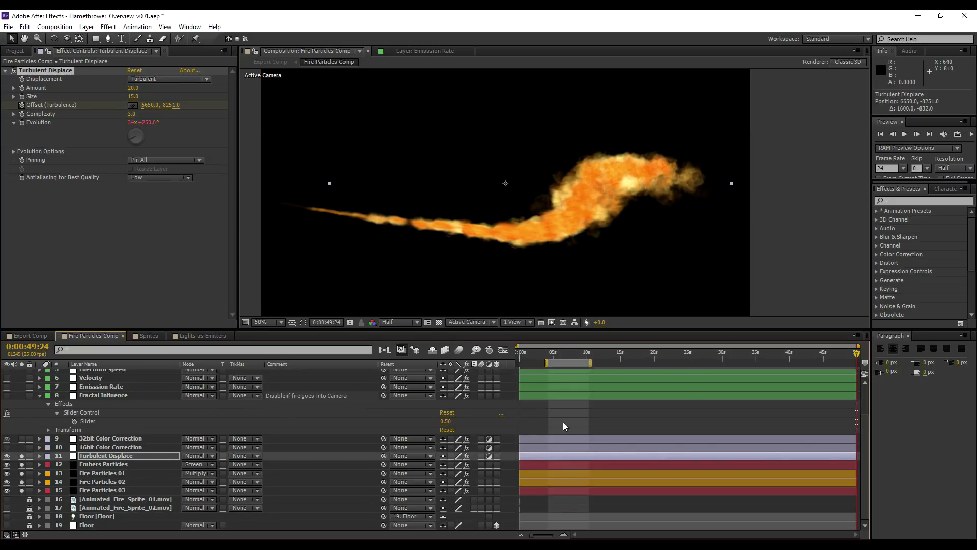
pyautogui.click(971, 135)
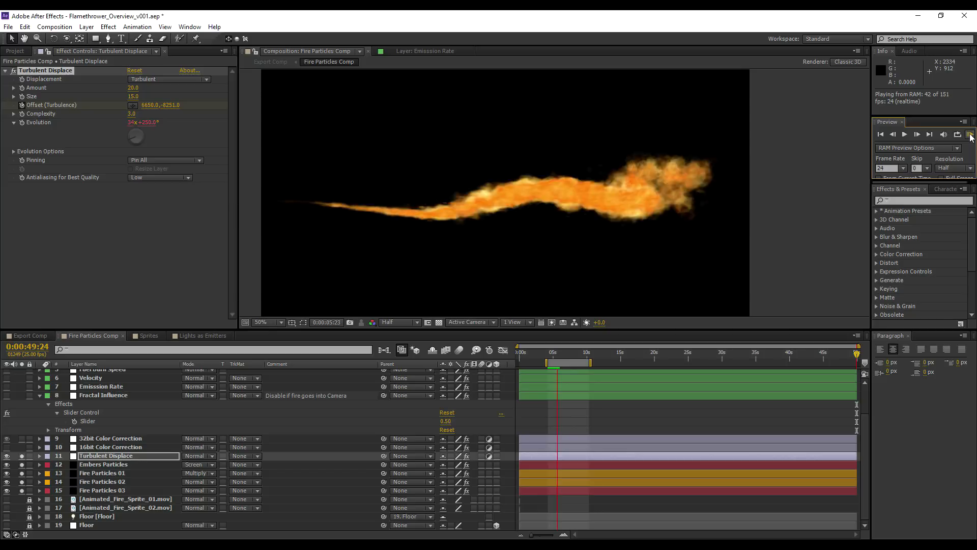
pyautogui.click(971, 136)
# Step: Disable every effect except Tint on 32bit Color Correction and solo that layer with the others
pyautogui.click(81, 438)
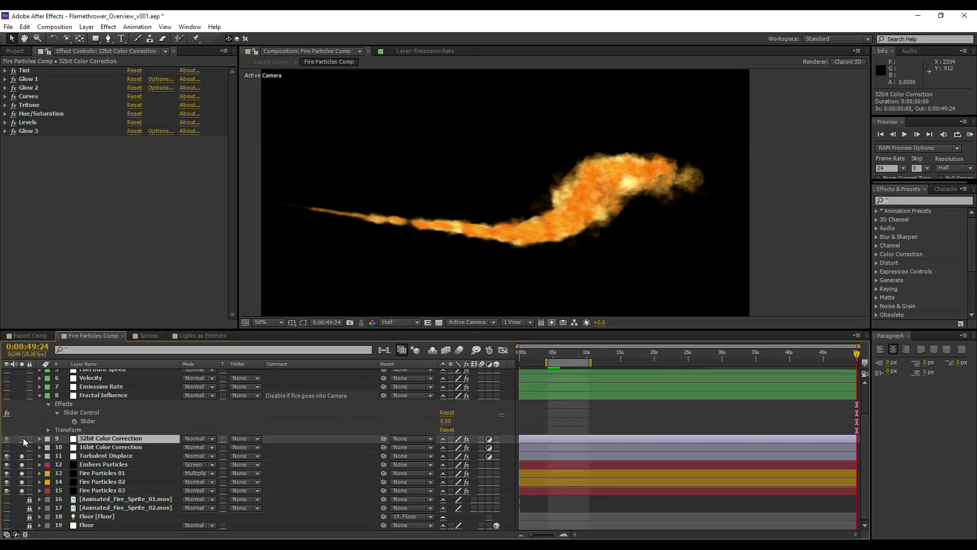
pyautogui.moveTo(13, 79); pyautogui.dragTo(12, 148)
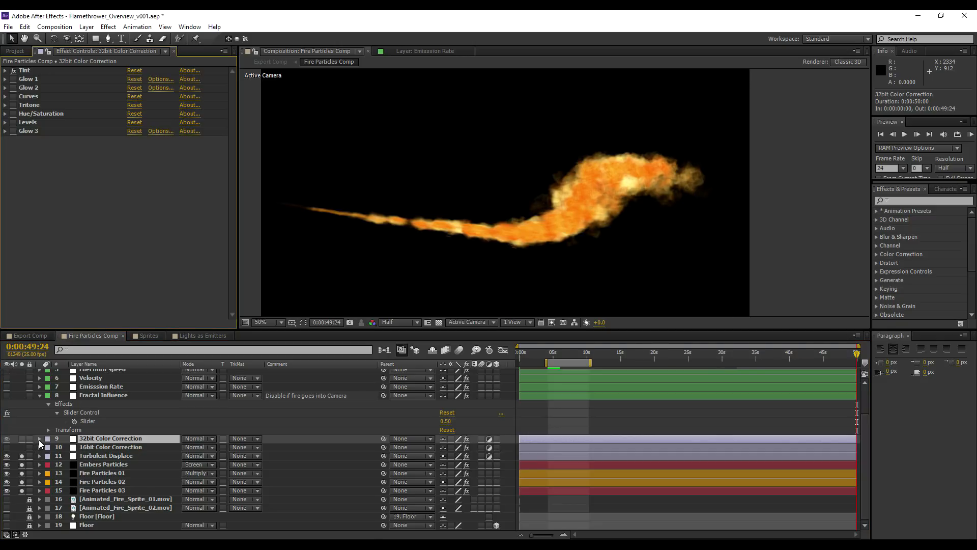
pyautogui.click(22, 438)
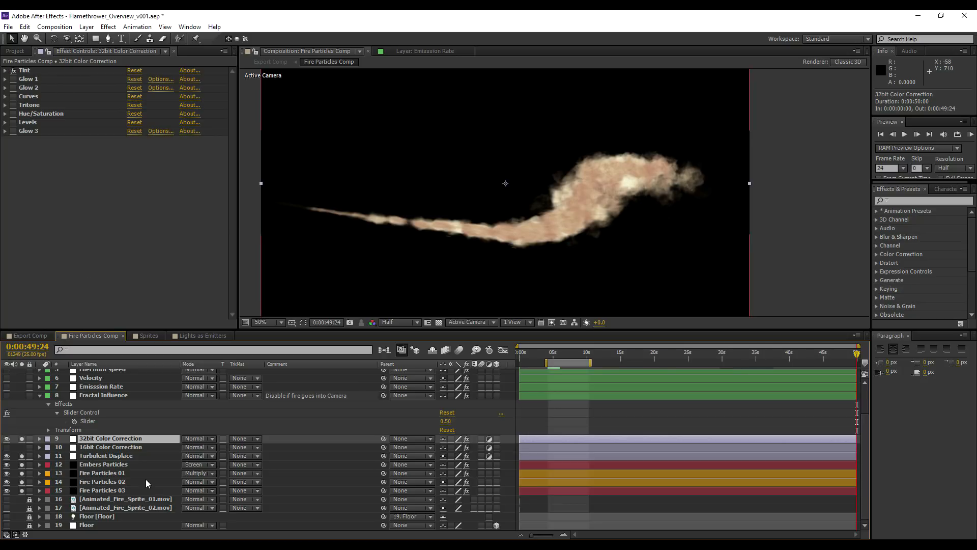
# Step: Compare the 16bit and 32bit Color Correction layers and check the project's colour depth setting
pyautogui.click(105, 448)
pyautogui.click(100, 439)
pyautogui.click(14, 52)
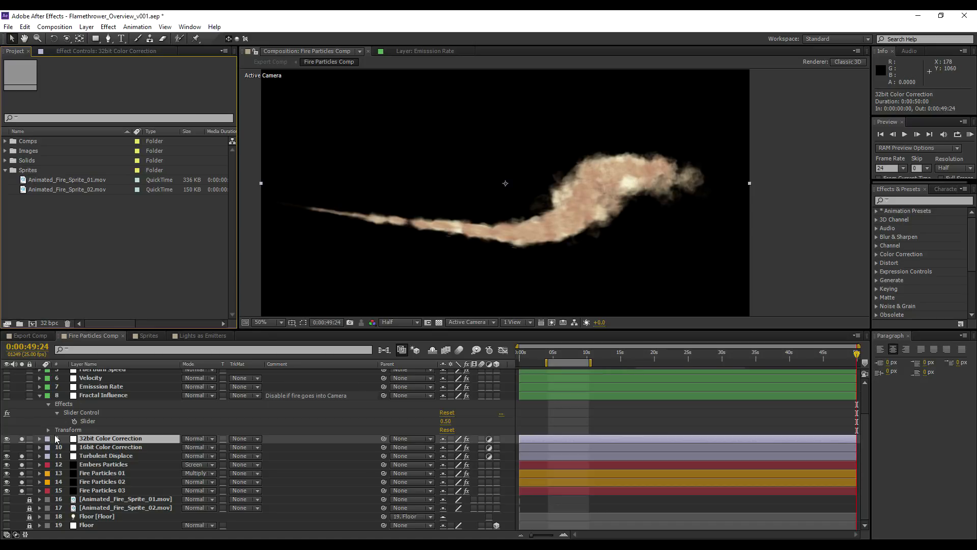
# Step: Review the Tint settings on the 32bit Color Correction layer and compare the flame with Tint off and on
pyautogui.click(88, 51)
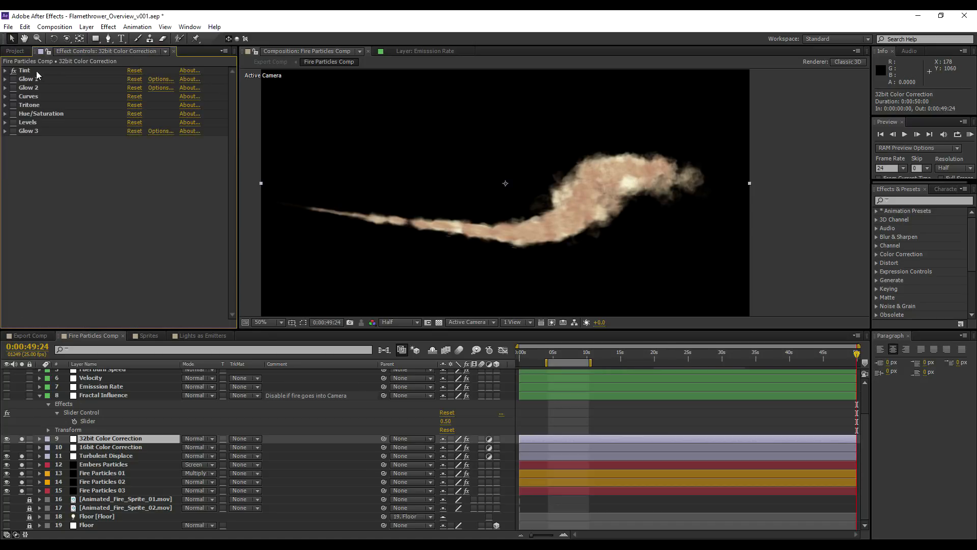
pyautogui.click(5, 71)
pyautogui.click(24, 71)
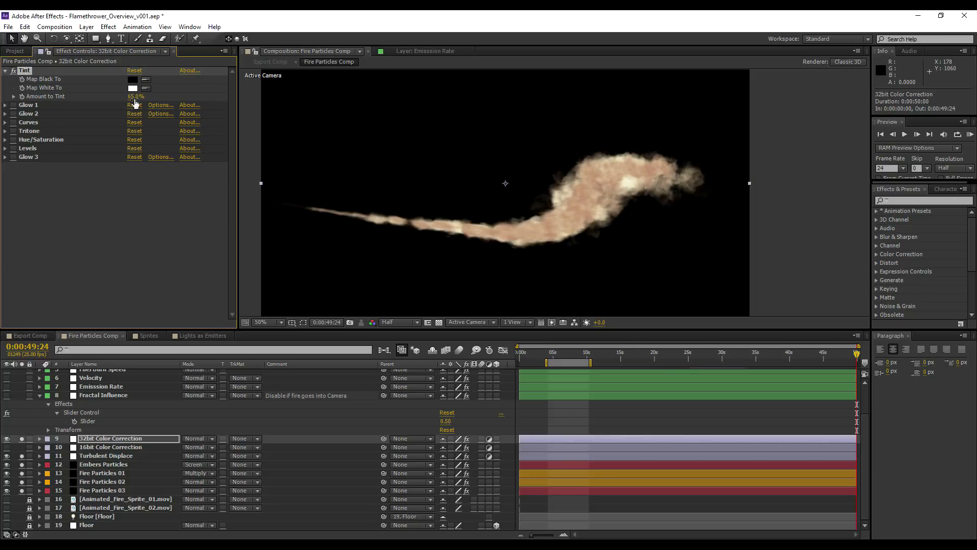
pyautogui.click(13, 70)
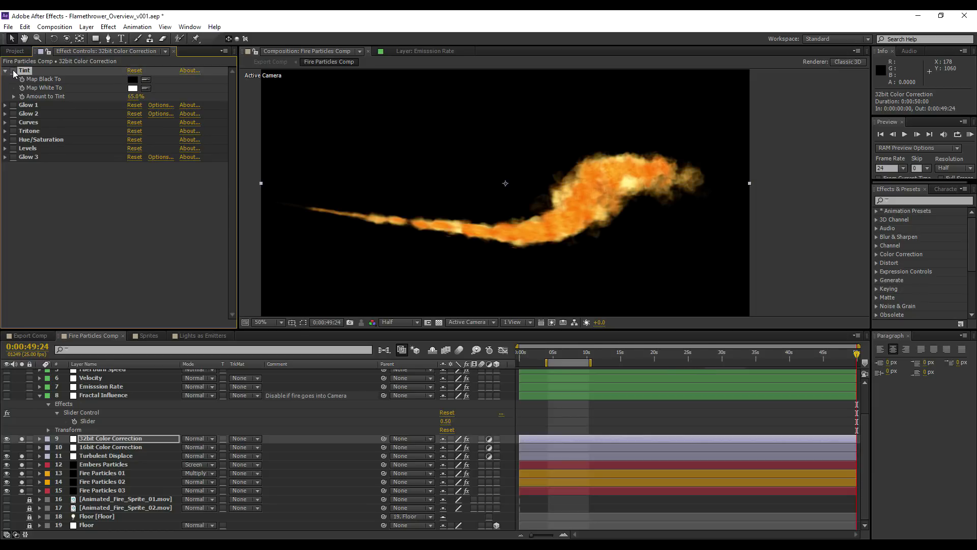
pyautogui.click(14, 70)
pyautogui.click(13, 70)
pyautogui.click(13, 71)
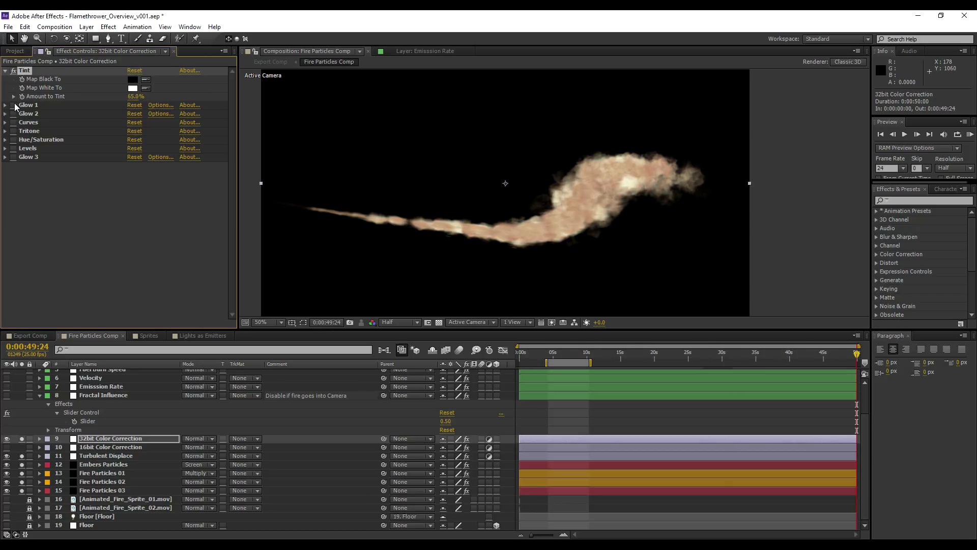
# Step: Enable Glow 1 and Glow 2 on 32bit Color Correction and review the settings of each glow
pyautogui.click(5, 107)
pyautogui.click(6, 105)
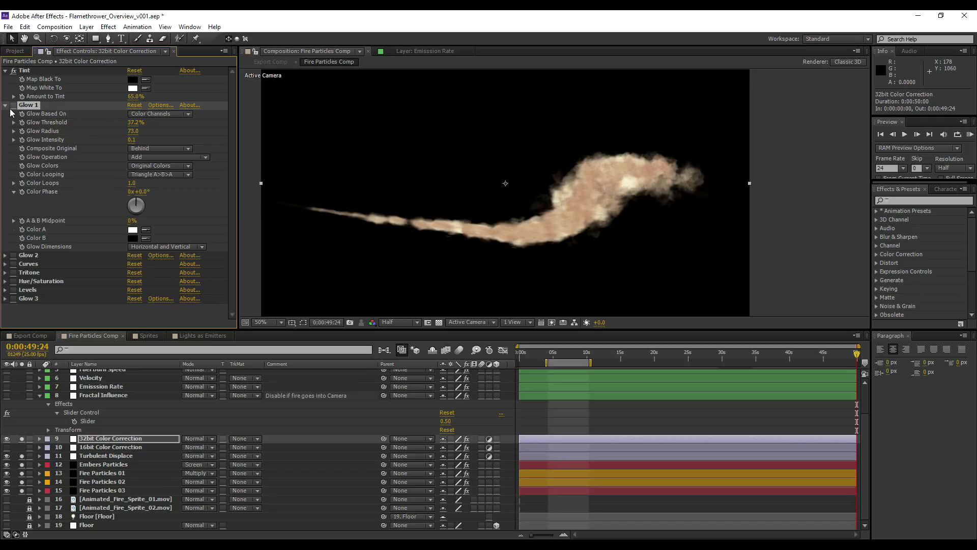
pyautogui.click(13, 106)
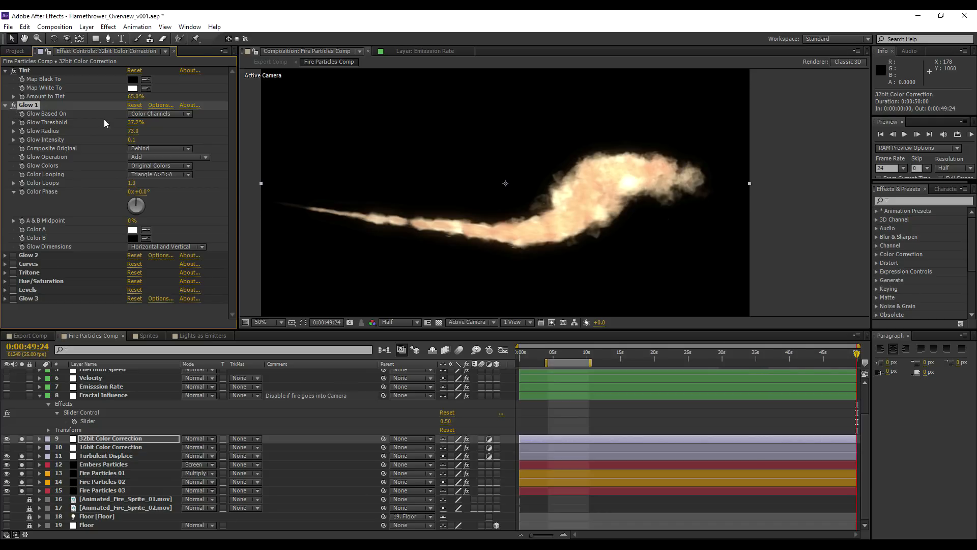
pyautogui.click(5, 106)
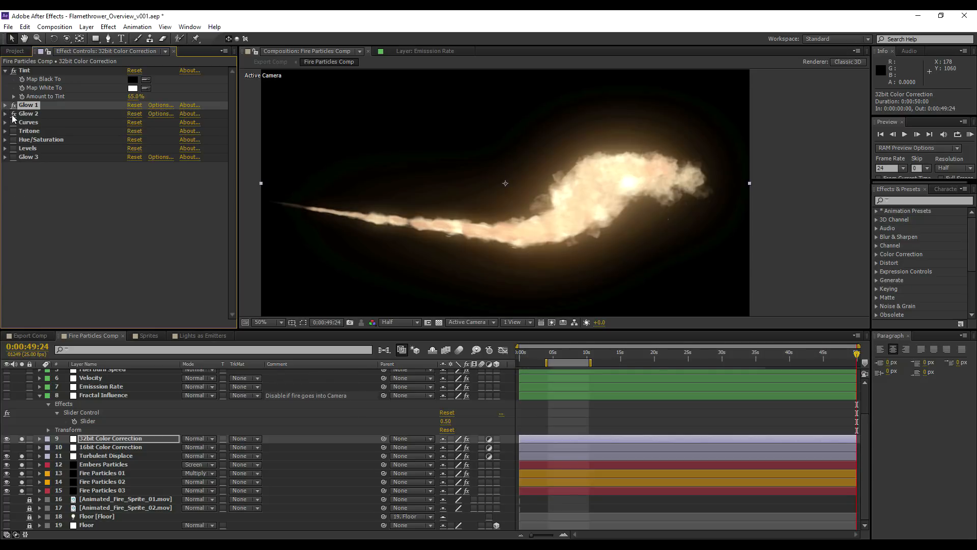
pyautogui.click(5, 114)
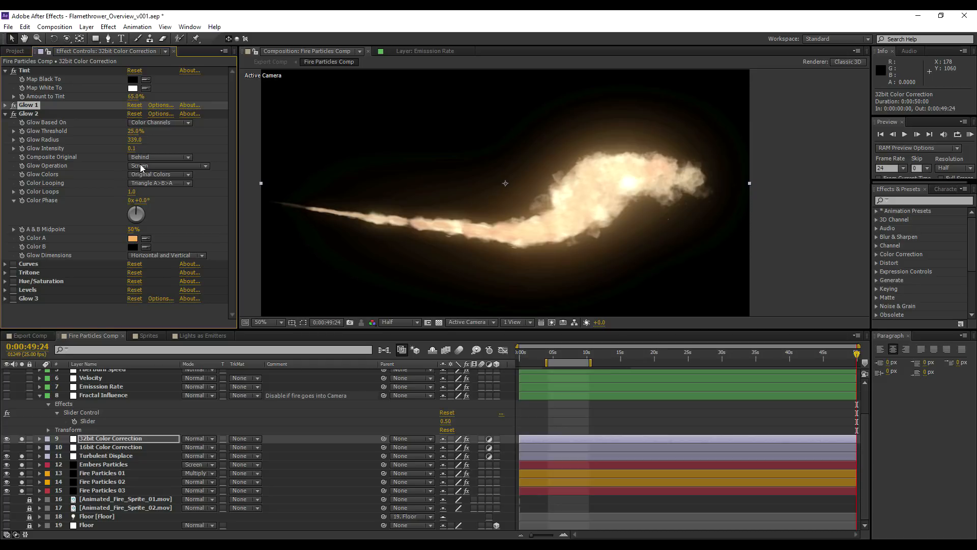
pyautogui.click(154, 177)
pyautogui.click(182, 148)
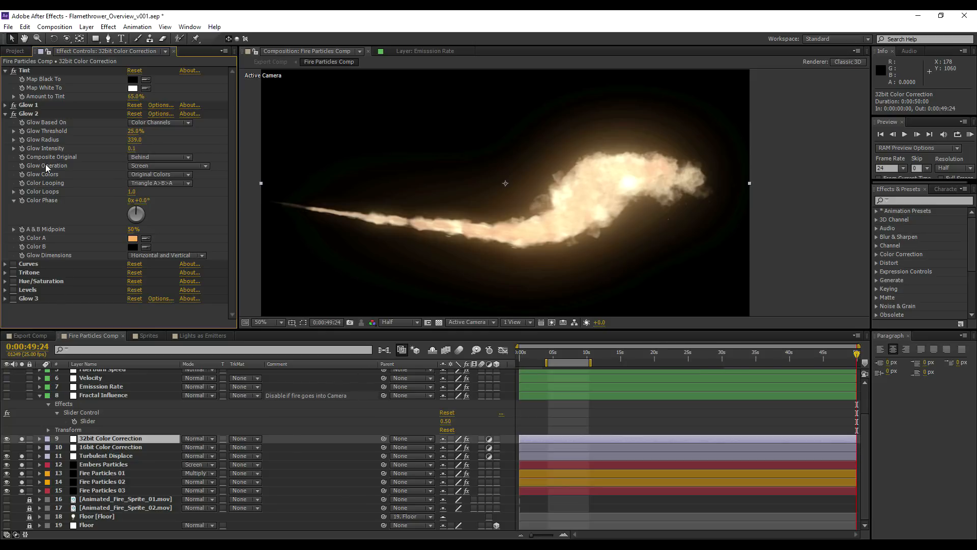
# Step: Try a Glow 2 intensity of 1.0, examine the flame up close, and undo the change
pyautogui.click(132, 148)
pyautogui.write('1')
pyautogui.press('Return')
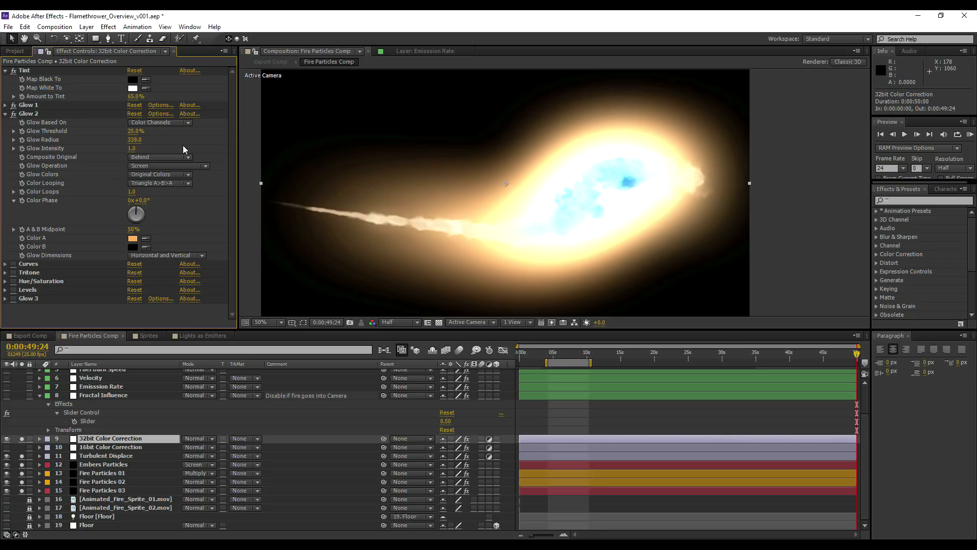
pyautogui.scroll(2, 580, 201)
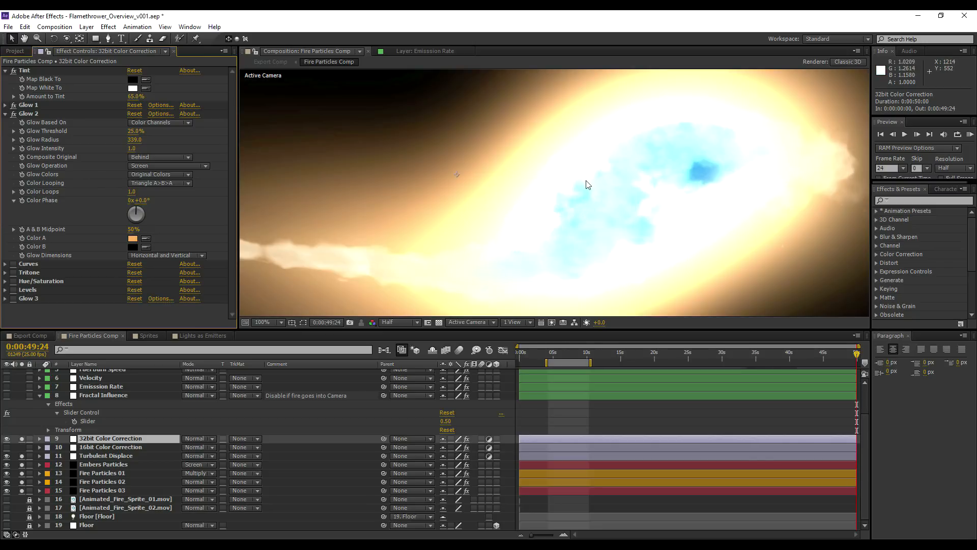
pyautogui.scroll(-2, 585, 185)
pyautogui.hotkey('ctrl', 'z')
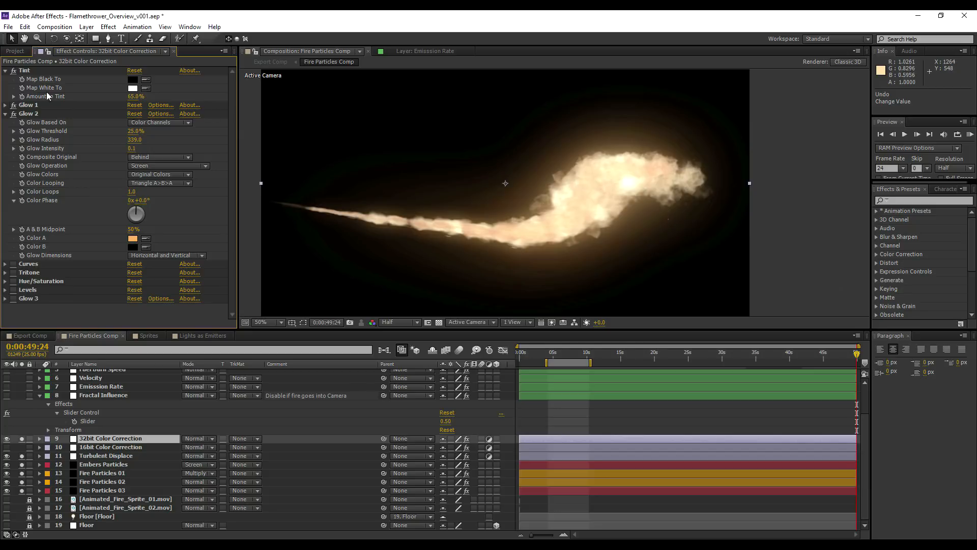
# Step: Collapse Glow 2, expand Curves, and enlarge the viewer area with the composition fitted to it
pyautogui.click(6, 116)
pyautogui.click(6, 123)
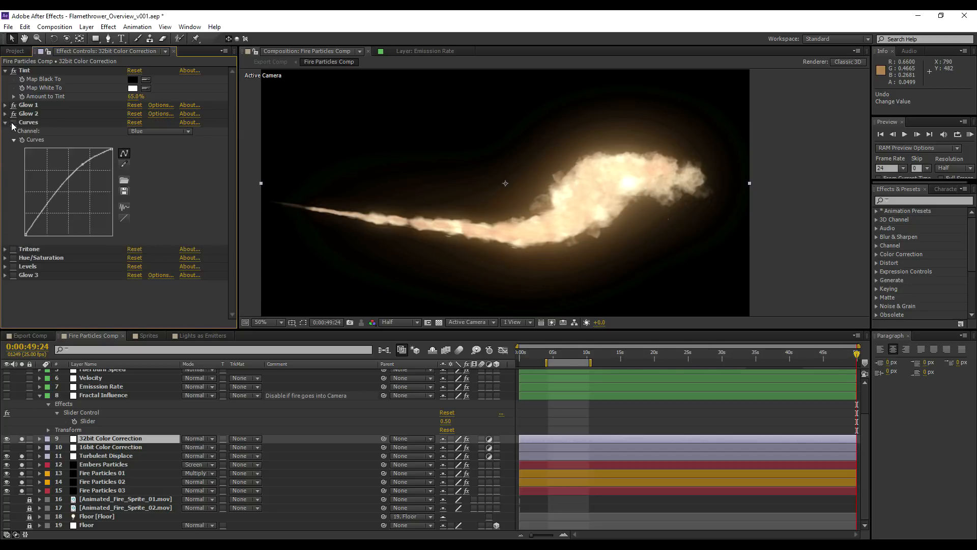
pyautogui.click(263, 322)
pyautogui.click(274, 335)
pyautogui.moveTo(237, 328); pyautogui.dragTo(200, 378)
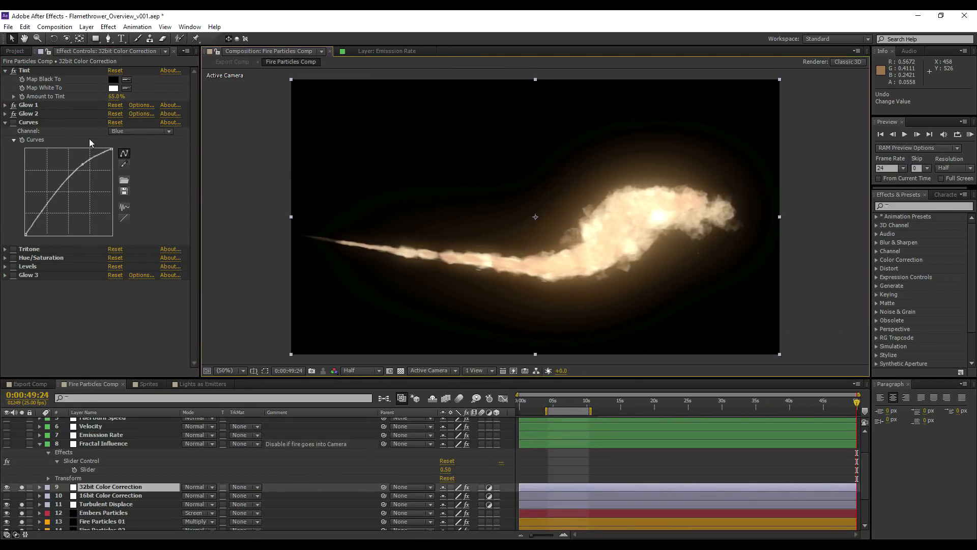
# Step: Enable Curves on 32bit Color Correction and examine its RGB and Red channel curves
pyautogui.click(118, 133)
pyautogui.click(130, 137)
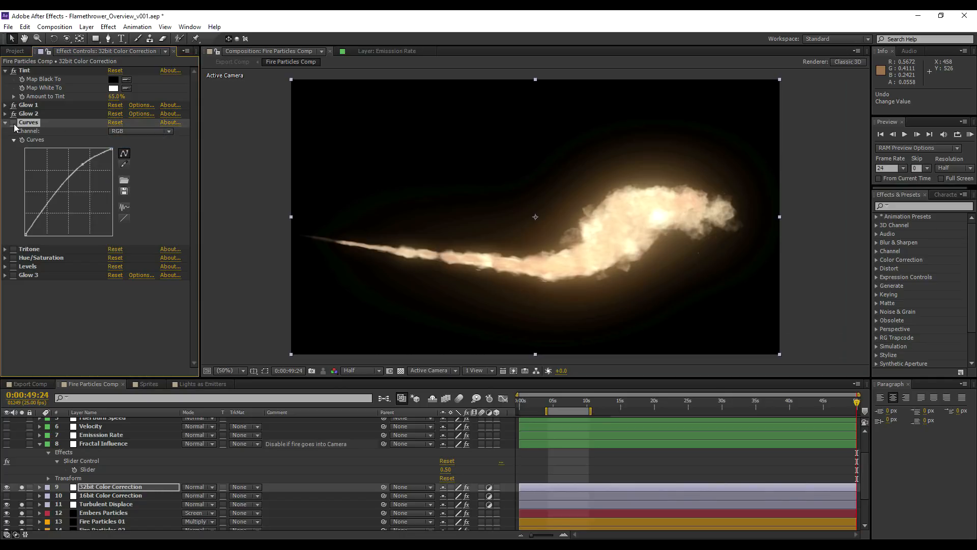
pyautogui.moveTo(83, 164); pyautogui.dragTo(83, 164)
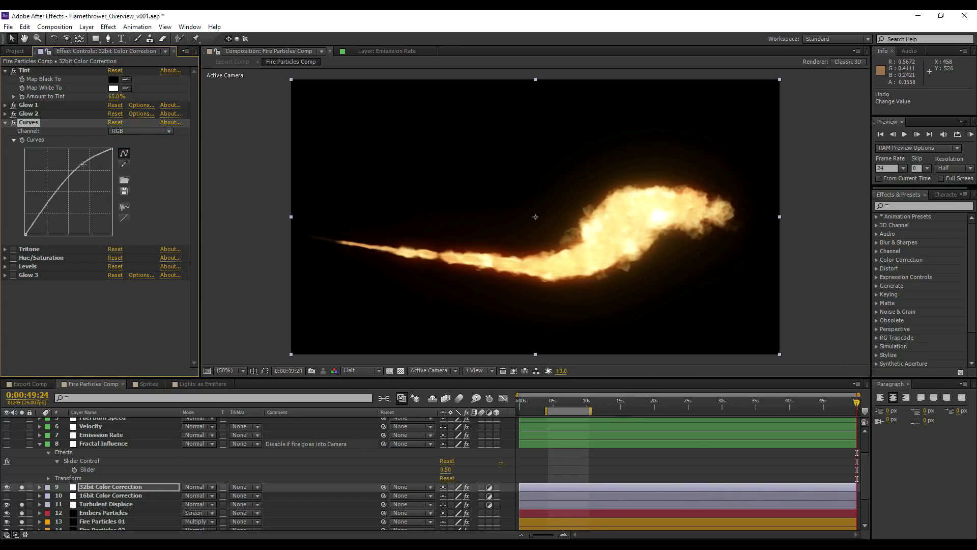
pyautogui.click(124, 131)
pyautogui.click(125, 151)
pyautogui.moveTo(59, 184)
pyautogui.mouseDown()
pyautogui.moveTo(63, 193)
pyautogui.moveTo(59, 184)
pyautogui.mouseUp()
# Step: Examine the Green channel curve of the Curves effect
pyautogui.click(145, 131)
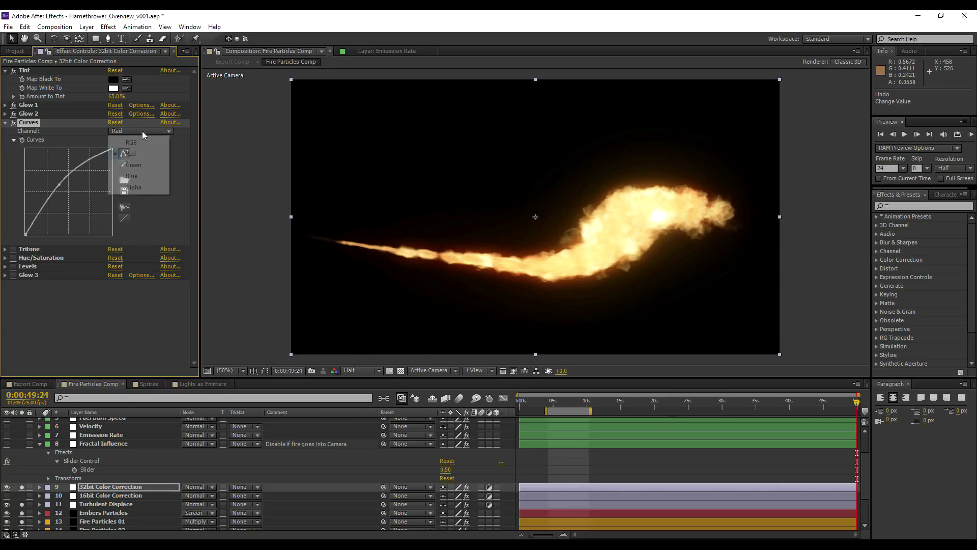
pyautogui.click(127, 164)
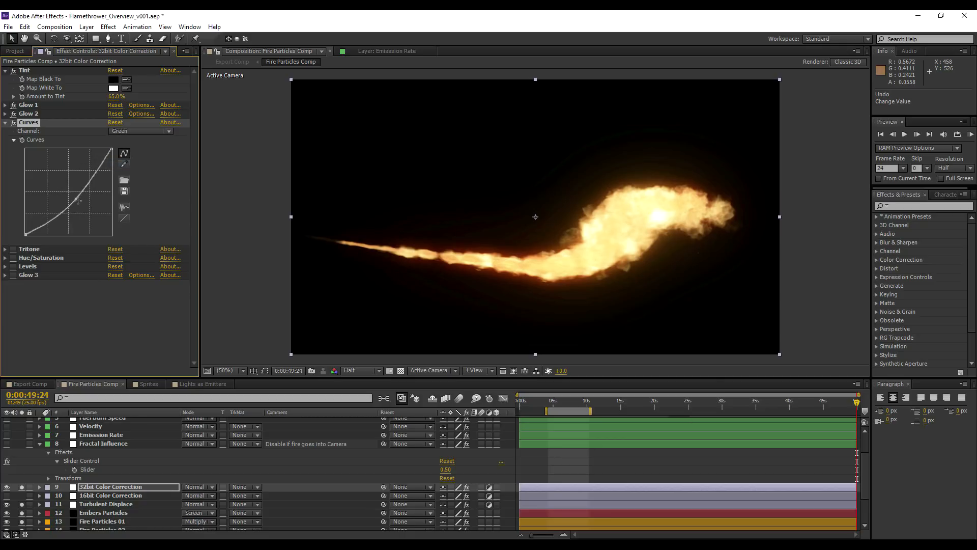
pyautogui.moveTo(76, 199); pyautogui.dragTo(75, 199)
pyautogui.click(155, 131)
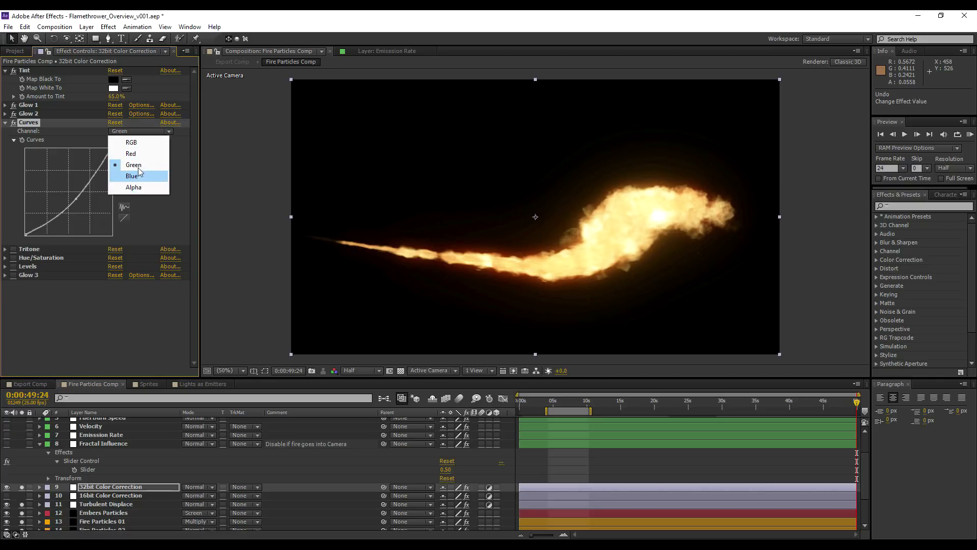
pyautogui.click(133, 164)
pyautogui.moveTo(76, 199)
pyautogui.mouseDown()
pyautogui.moveTo(89, 213)
pyautogui.moveTo(76, 198)
pyautogui.mouseUp()
# Step: Examine the Blue channel curve, compare the flame with Curves off and on, and collapse the effect
pyautogui.click(133, 131)
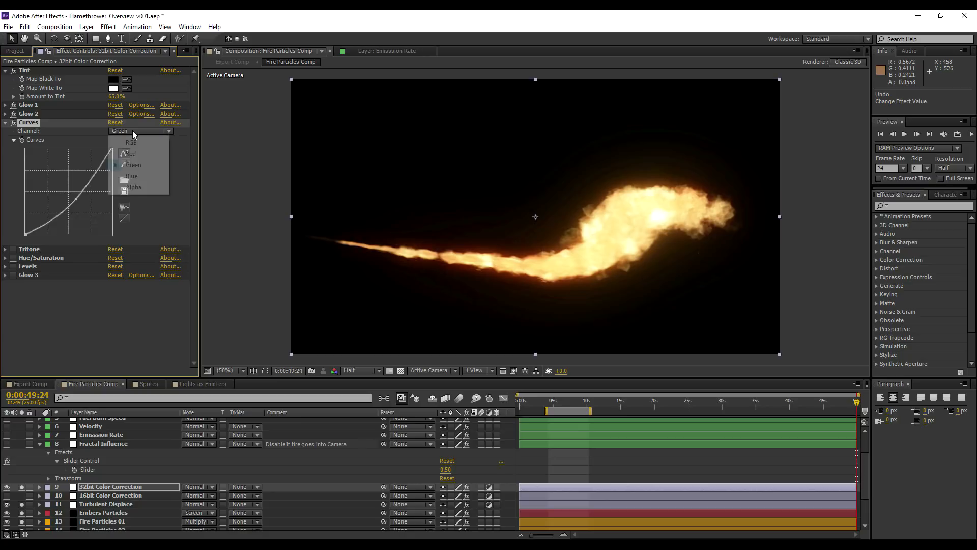
pyautogui.click(142, 176)
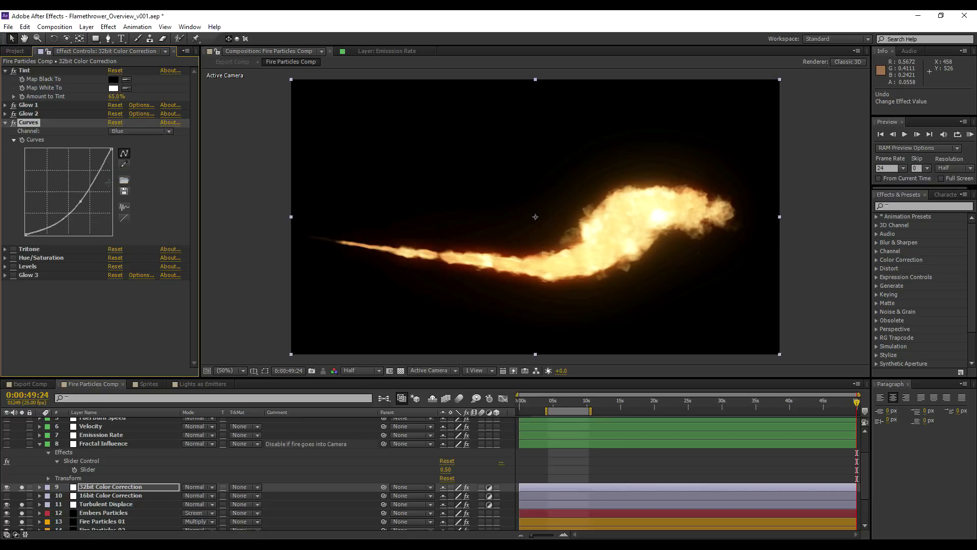
pyautogui.moveTo(82, 201)
pyautogui.mouseDown()
pyautogui.moveTo(72, 194)
pyautogui.moveTo(81, 204)
pyautogui.mouseUp()
pyautogui.click(12, 125)
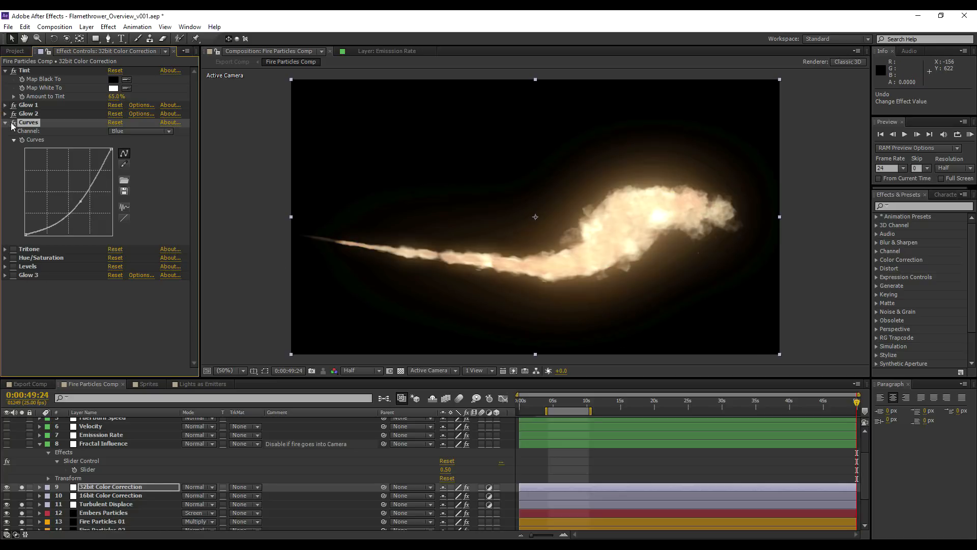
pyautogui.click(12, 124)
pyautogui.click(5, 123)
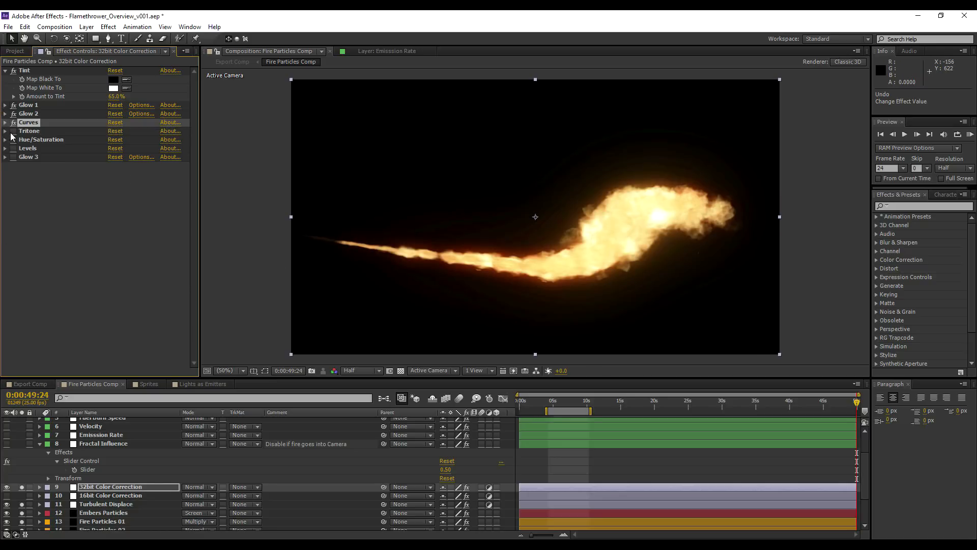
# Step: Expand and enable Tritone, and compare the flame up close with the effect off and on
pyautogui.click(5, 131)
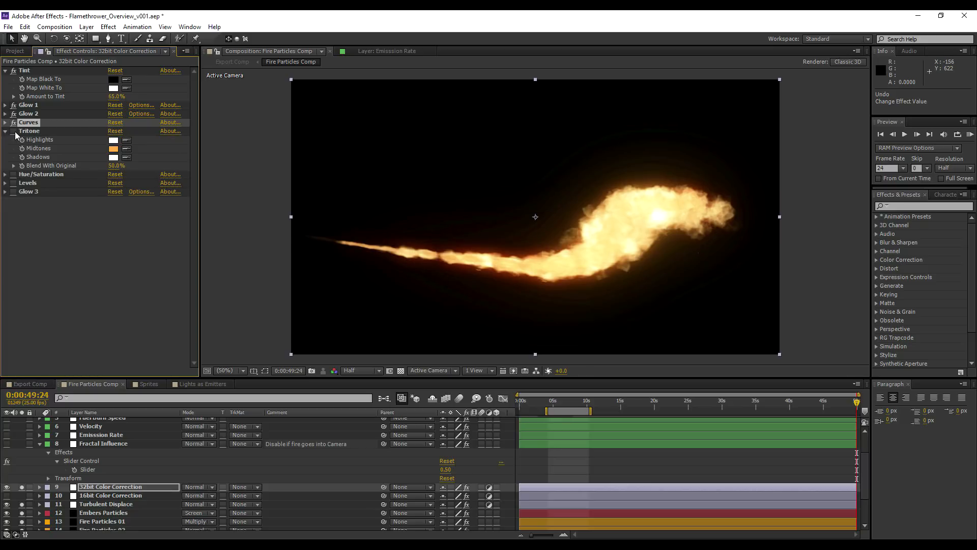
pyautogui.click(14, 132)
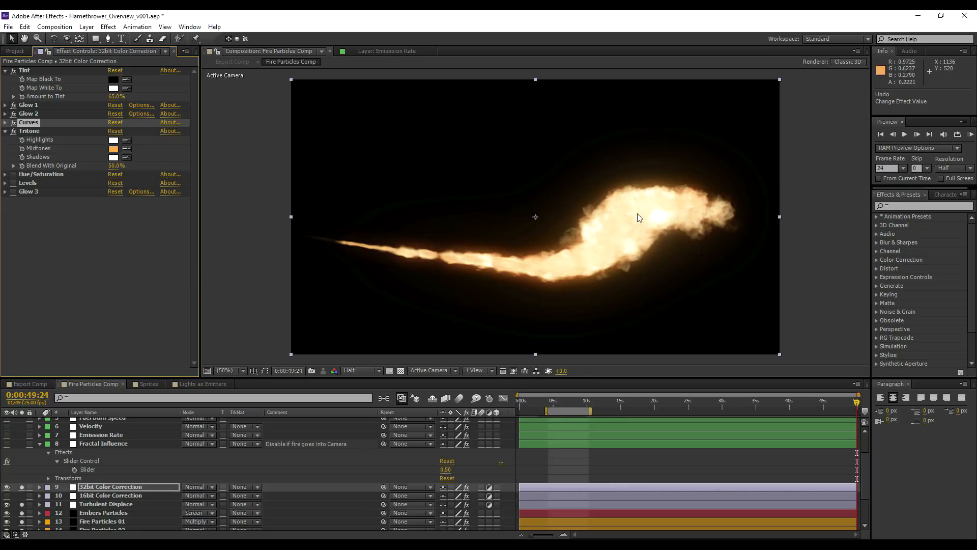
pyautogui.scroll(2, 637, 213)
pyautogui.click(14, 132)
pyautogui.click(13, 132)
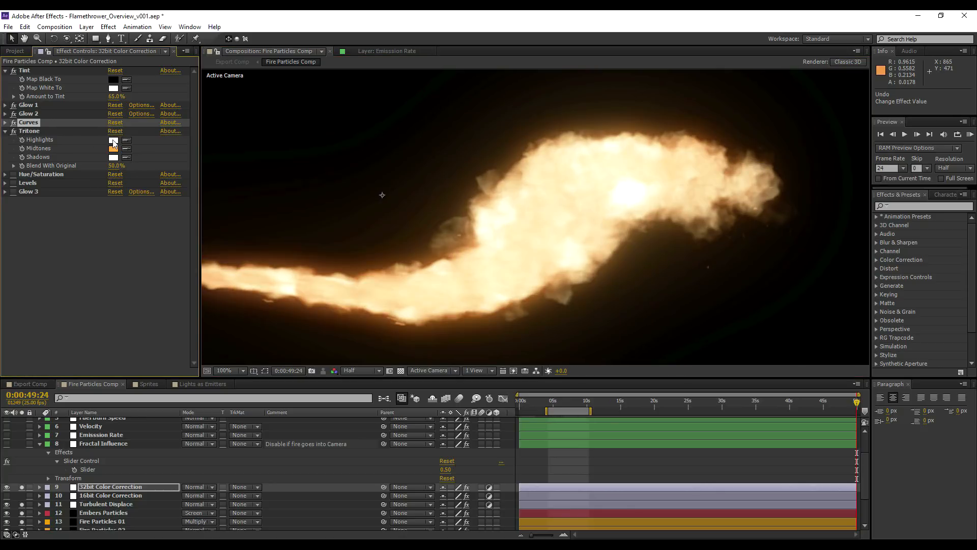
# Step: Check the colours assigned to the Tritone highlights, shadows and midtones
pyautogui.click(113, 143)
pyautogui.click(246, 213)
pyautogui.click(112, 158)
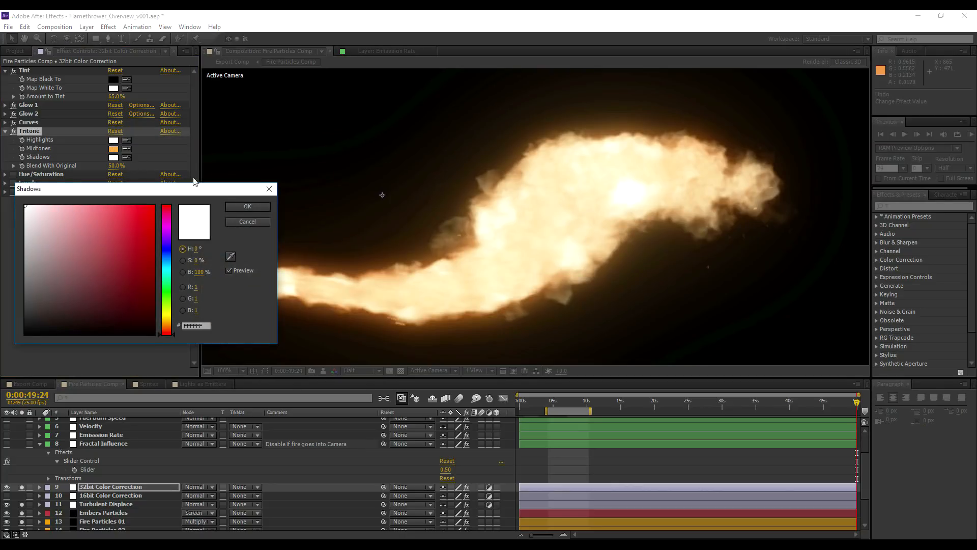
pyautogui.click(239, 206)
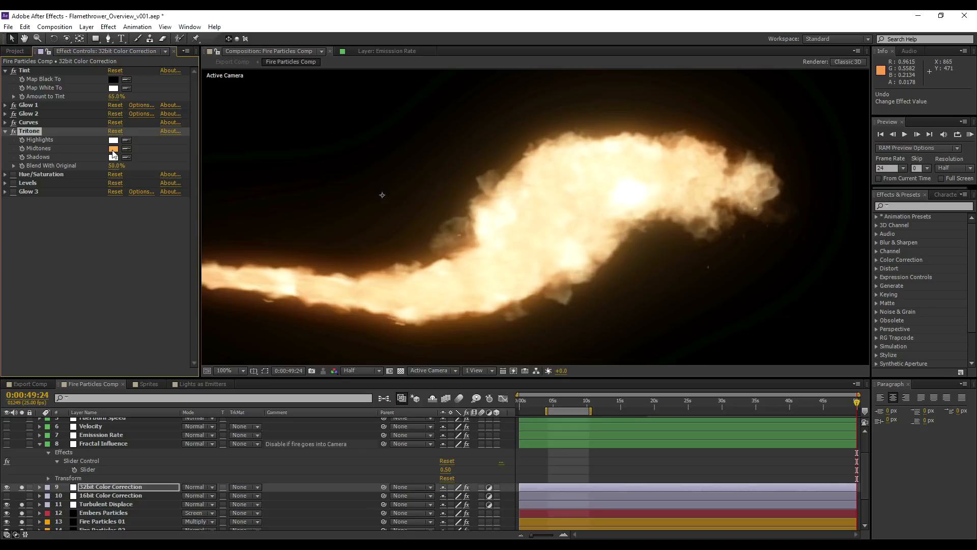
pyautogui.click(113, 150)
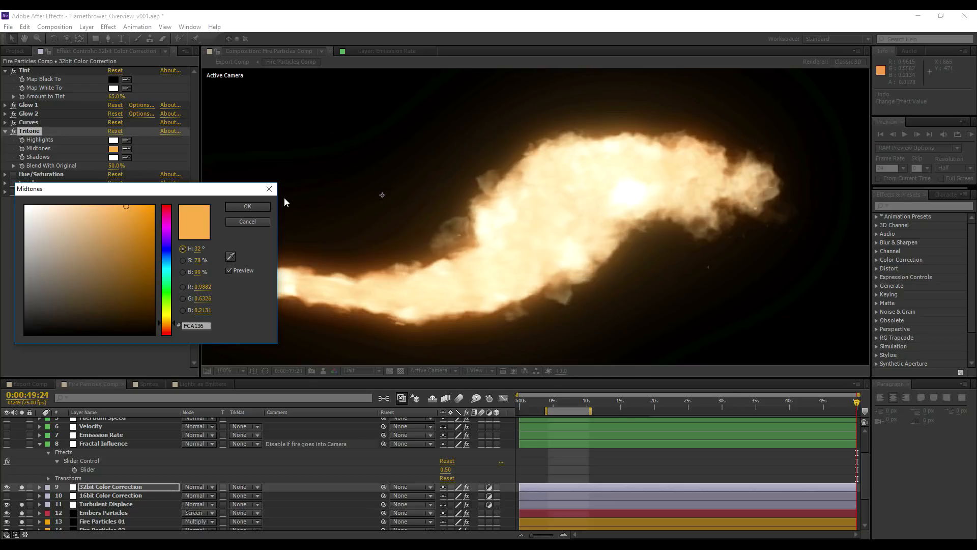
pyautogui.click(250, 206)
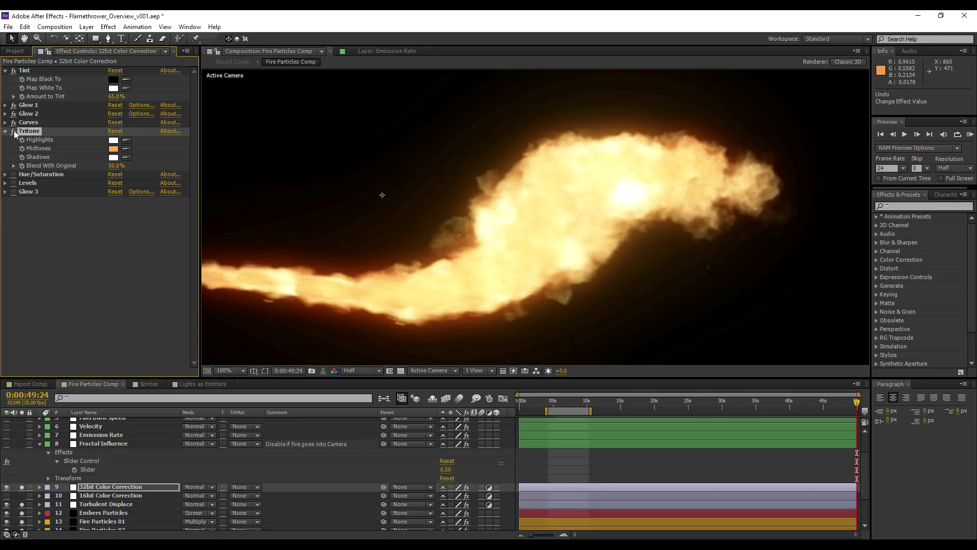
# Step: Enable Hue/Saturation and Levels on 32bit Color Correction, reviewing the settings of both effects
pyautogui.click(8, 174)
pyautogui.click(6, 175)
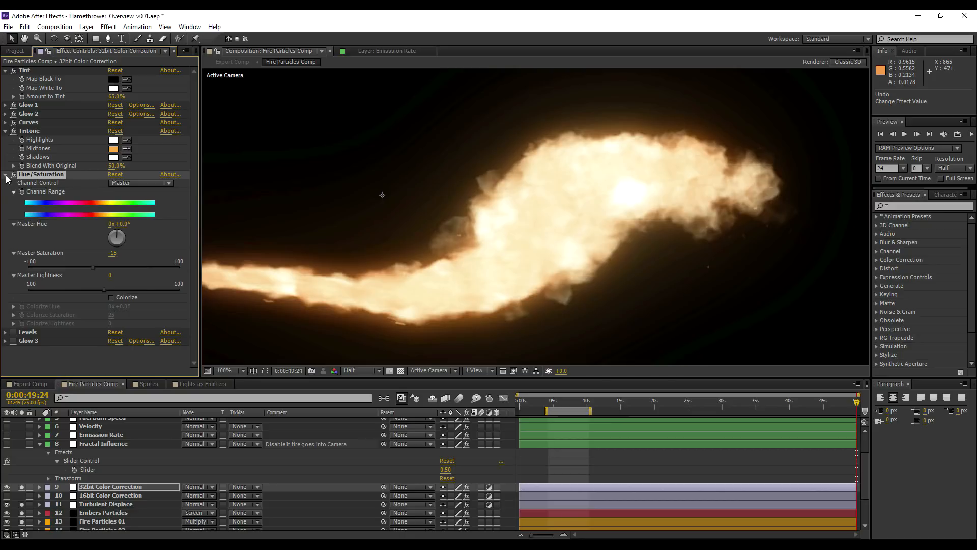
pyautogui.click(5, 175)
pyautogui.click(5, 184)
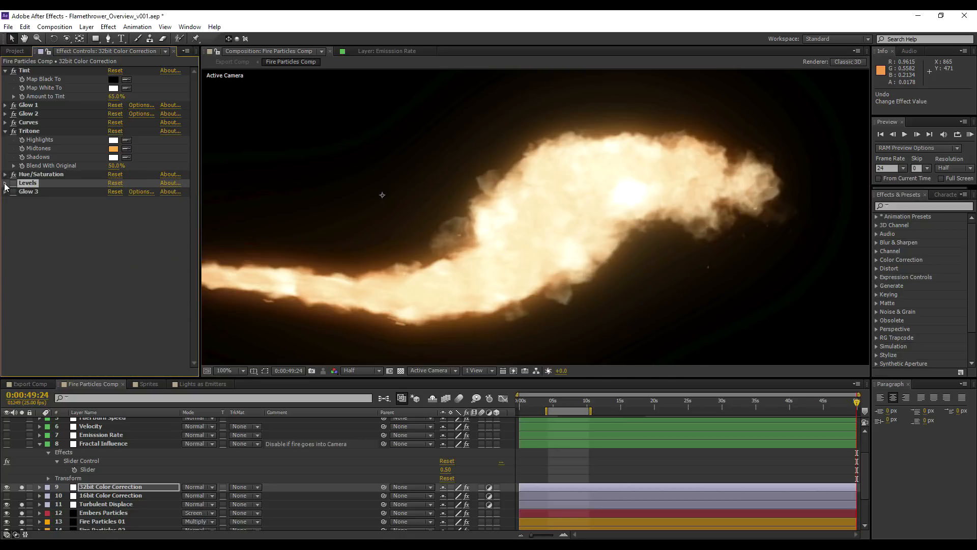
pyautogui.click(6, 184)
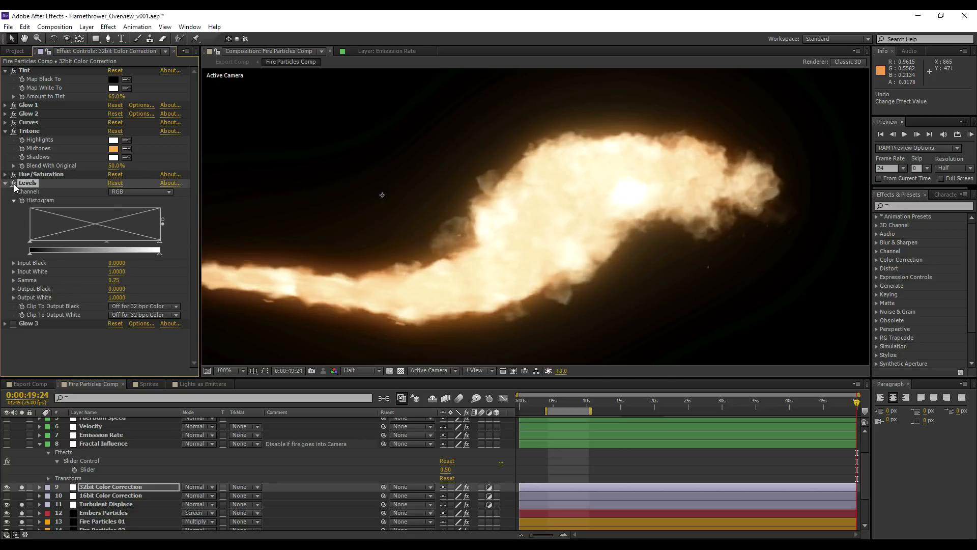
# Step: Test Levels gamma values of 1, 2 and 0.5, and return the gamma to 0.75
pyautogui.click(115, 283)
pyautogui.write('1')
pyautogui.press('Return')
pyautogui.click(115, 281)
pyautogui.write('2')
pyautogui.press('Return')
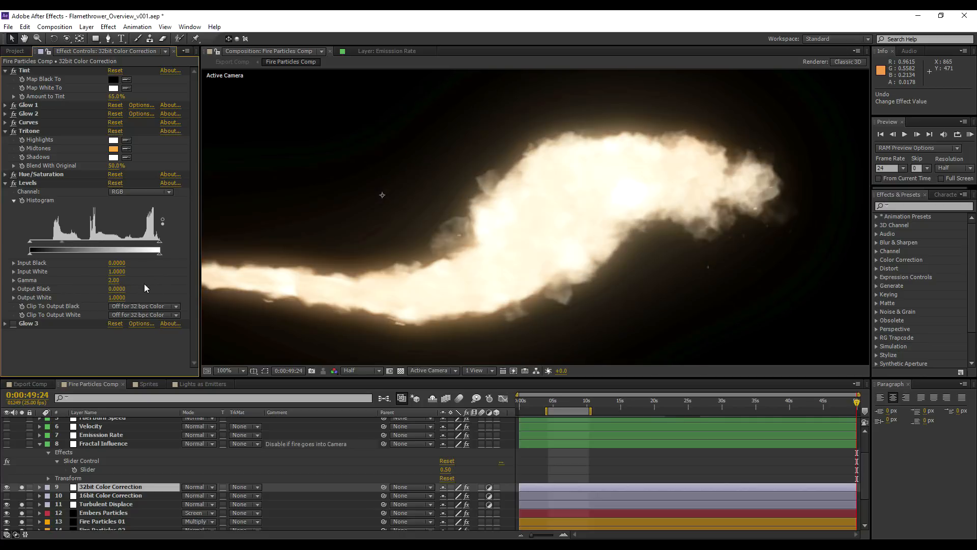
pyautogui.click(114, 281)
pyautogui.write('0.5')
pyautogui.press('Return')
pyautogui.click(115, 281)
pyautogui.write('0.75')
pyautogui.press('Return')
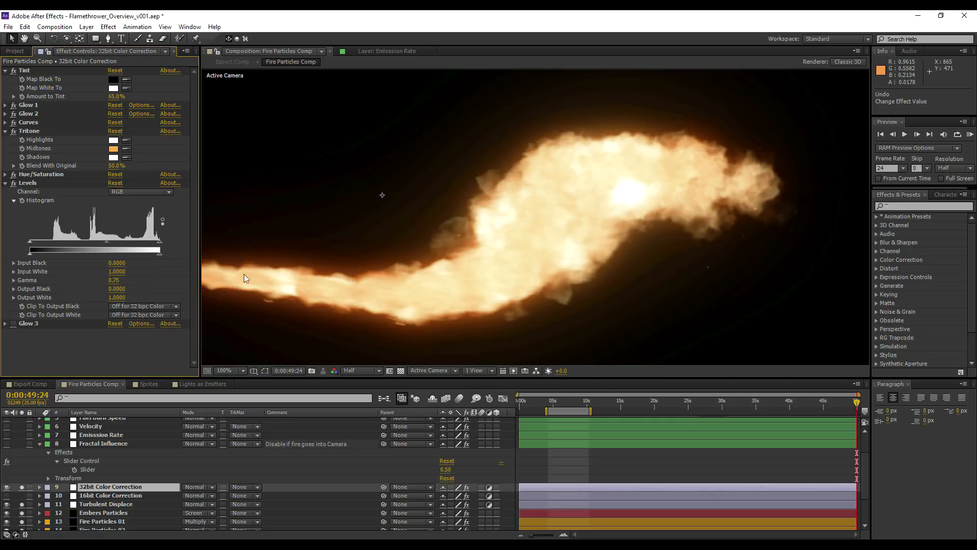
# Step: Collapse the Levels settings, expand Glow 3, and enable Glow 3 after viewing the flame at 50% and 100% magnification
pyautogui.press(',')
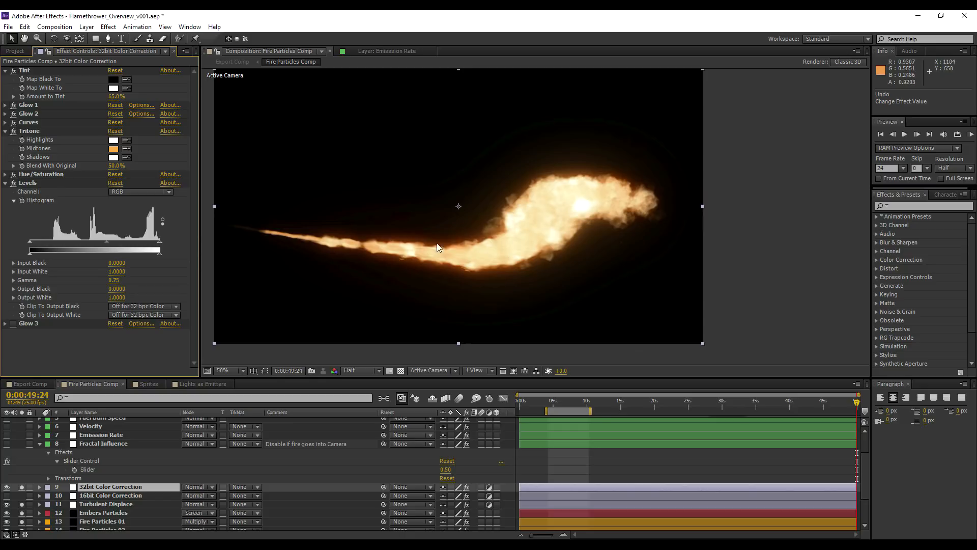
pyautogui.press('.')
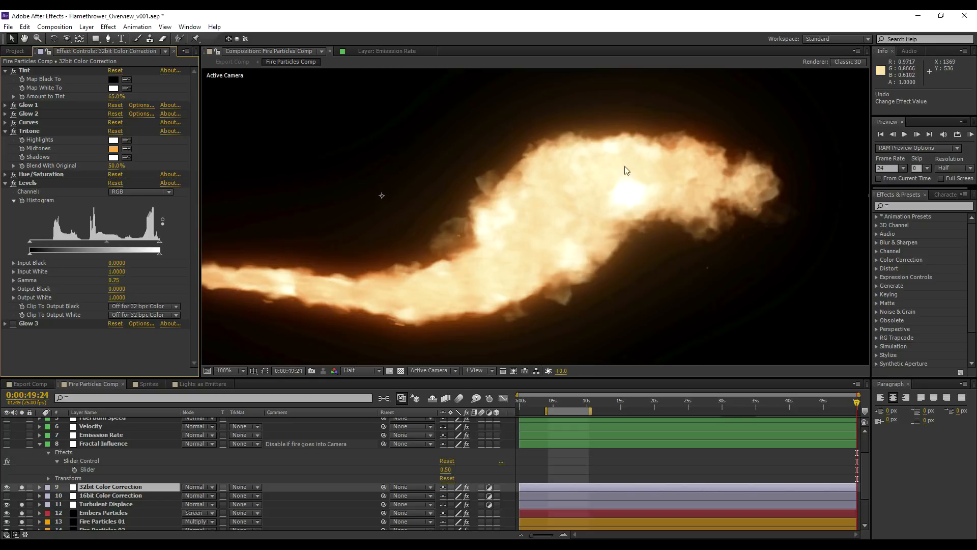
pyautogui.click(5, 183)
pyautogui.click(5, 192)
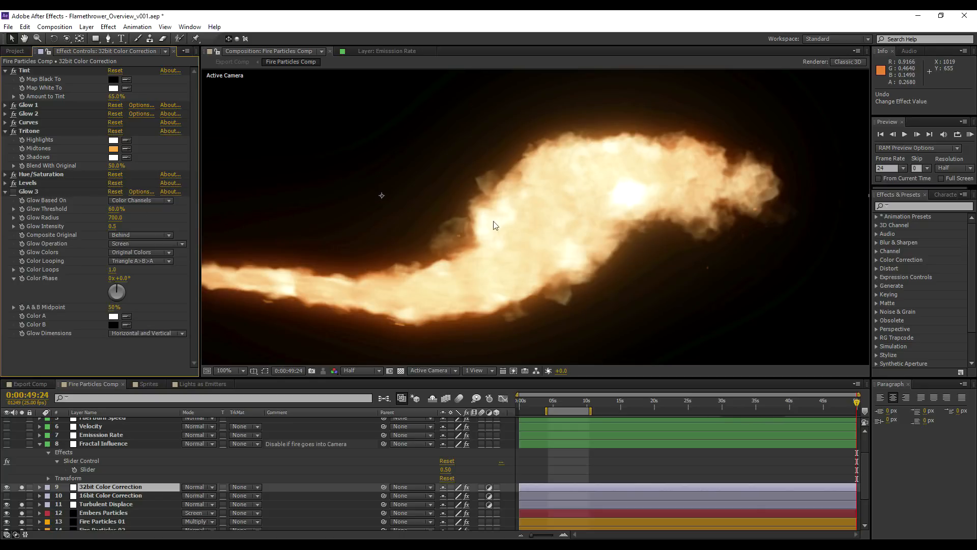
pyautogui.press(',')
pyautogui.press('.')
pyautogui.press(',')
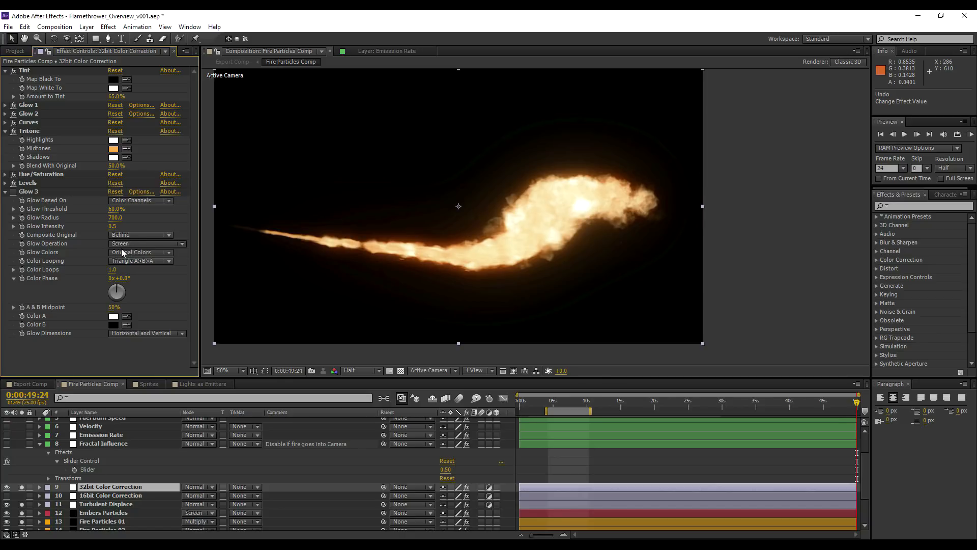
pyautogui.click(13, 192)
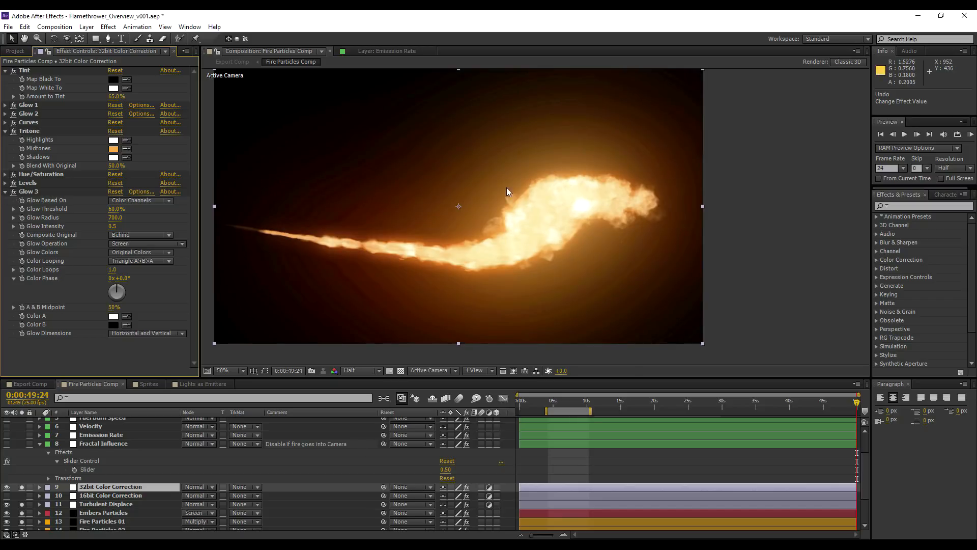
# Step: Collapse the Glow 3, Tritone and Tint settings, and enlarge the timeline area to show more layers
pyautogui.click(5, 192)
pyautogui.click(5, 131)
pyautogui.click(5, 71)
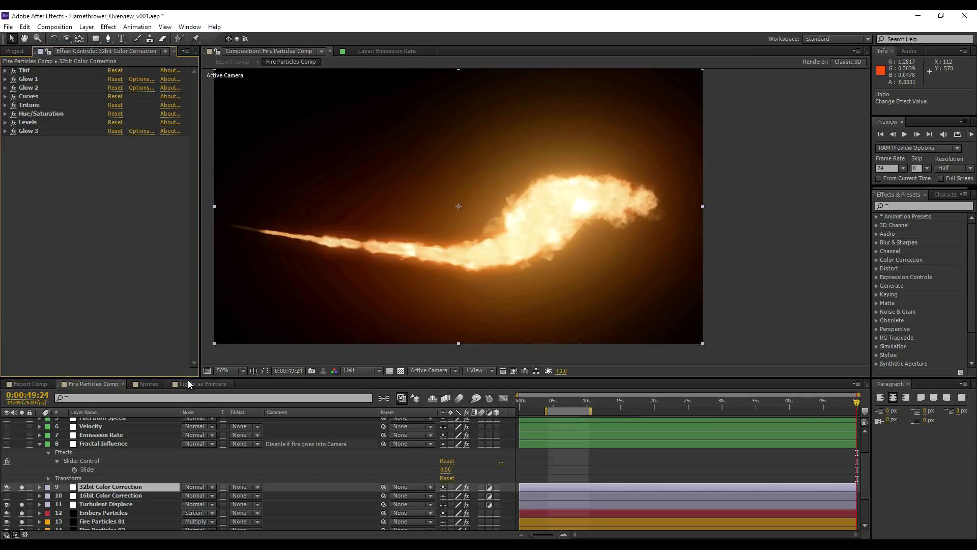
pyautogui.moveTo(184, 379); pyautogui.dragTo(184, 309)
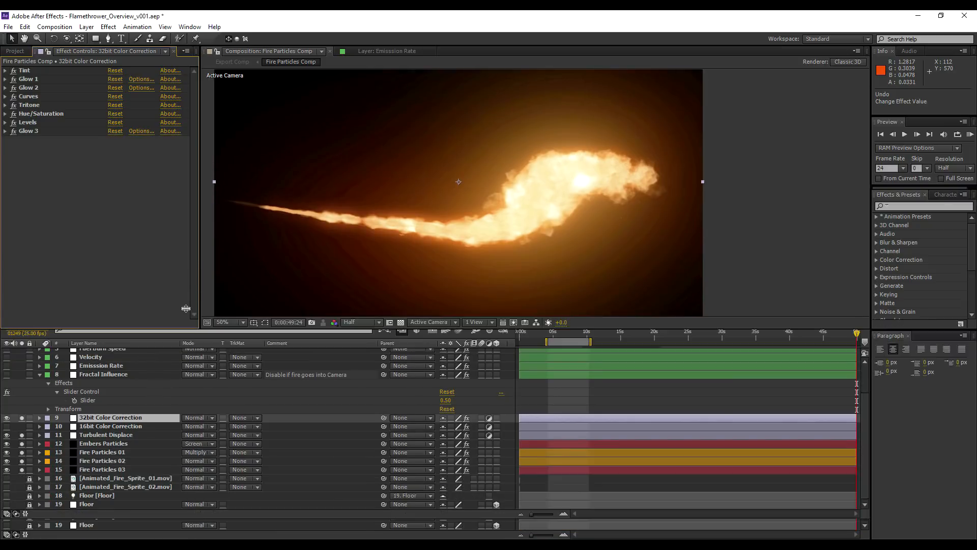
# Step: Try a Fuel Burn Speed slider value of 1, fit the composition in its view, and set the slider back to 2
pyautogui.scroll(2, 105, 387)
pyautogui.click(96, 387)
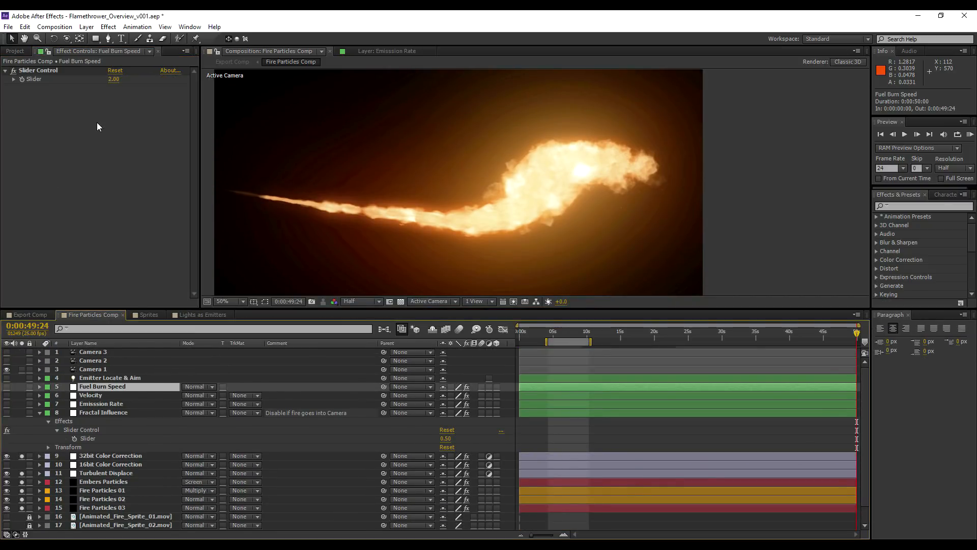
pyautogui.click(115, 80)
pyautogui.write('1')
pyautogui.press('Return')
pyautogui.click(226, 302)
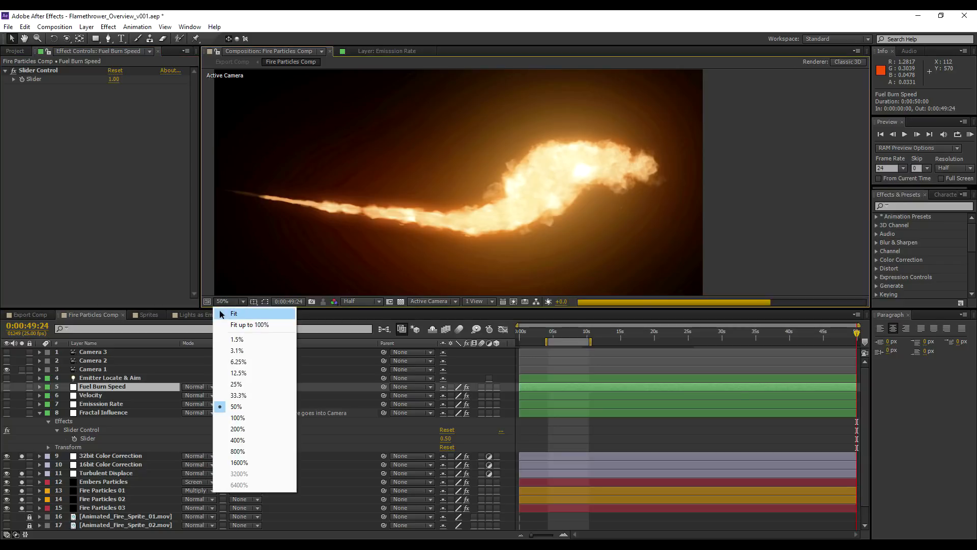
pyautogui.click(225, 313)
pyautogui.moveTo(199, 308); pyautogui.dragTo(172, 383)
pyautogui.click(100, 82)
pyautogui.write('2')
pyautogui.press('Return')
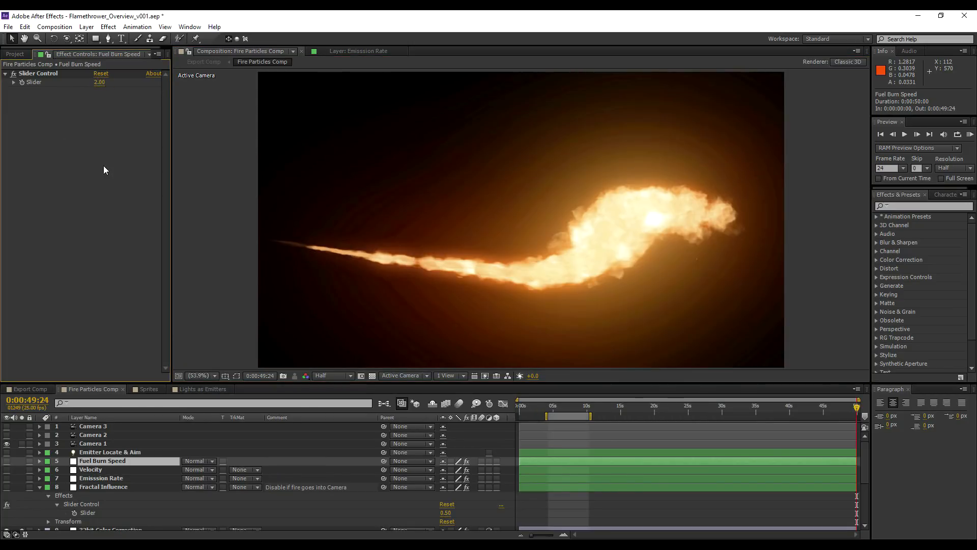
# Step: Test a Fuel Burn Speed slider value of 3, and return it to 2
pyautogui.click(98, 82)
pyautogui.write('3')
pyautogui.press('Return')
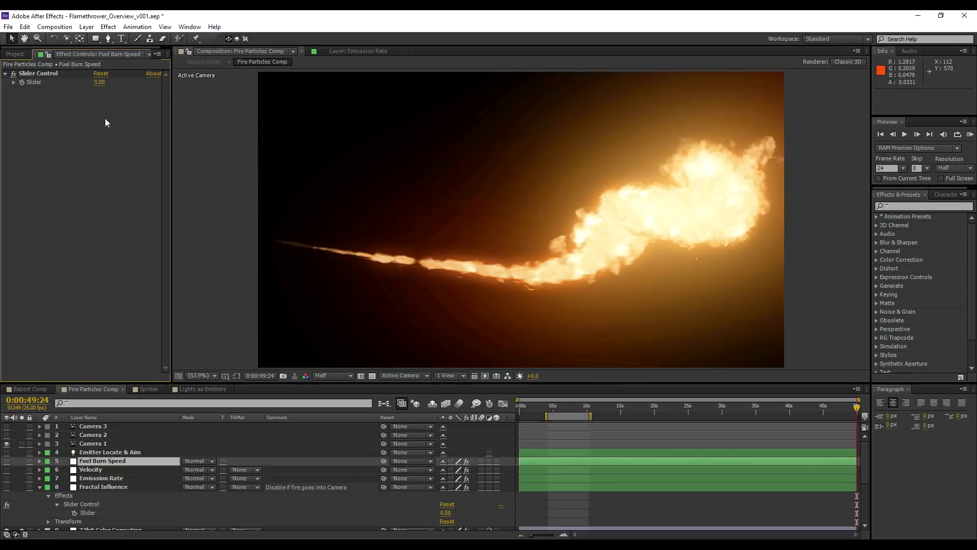
pyautogui.click(97, 83)
pyautogui.write('2')
pyautogui.press('Return')
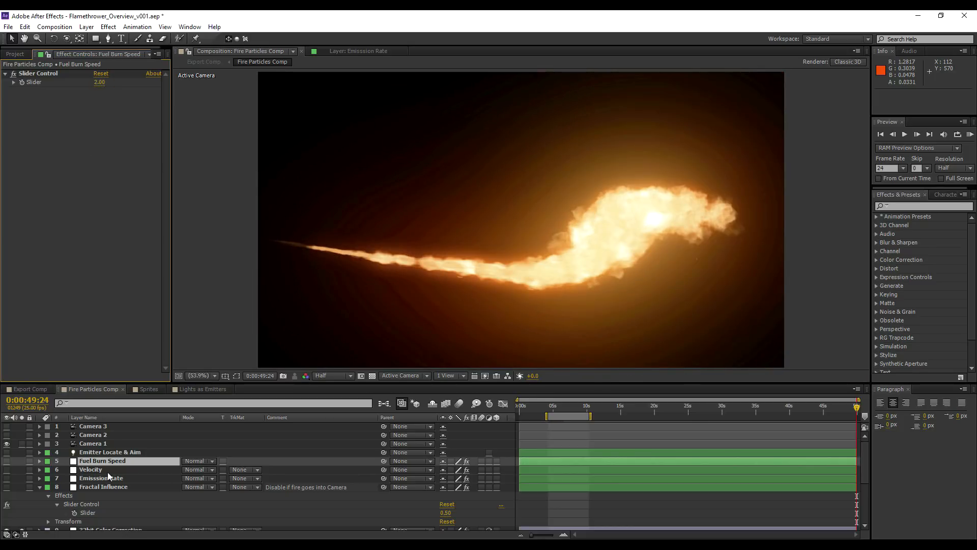
# Step: Test Velocity slider values of 100, 750 and 1000, and return the slider to 550
pyautogui.click(91, 469)
pyautogui.click(100, 80)
pyautogui.write('100')
pyautogui.press('Return')
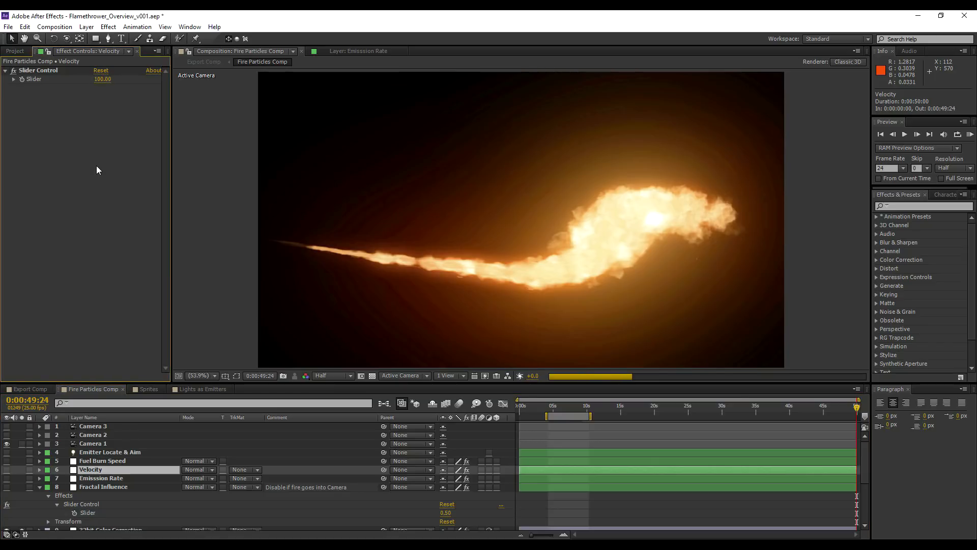
pyautogui.click(102, 80)
pyautogui.write('750')
pyautogui.press('Return')
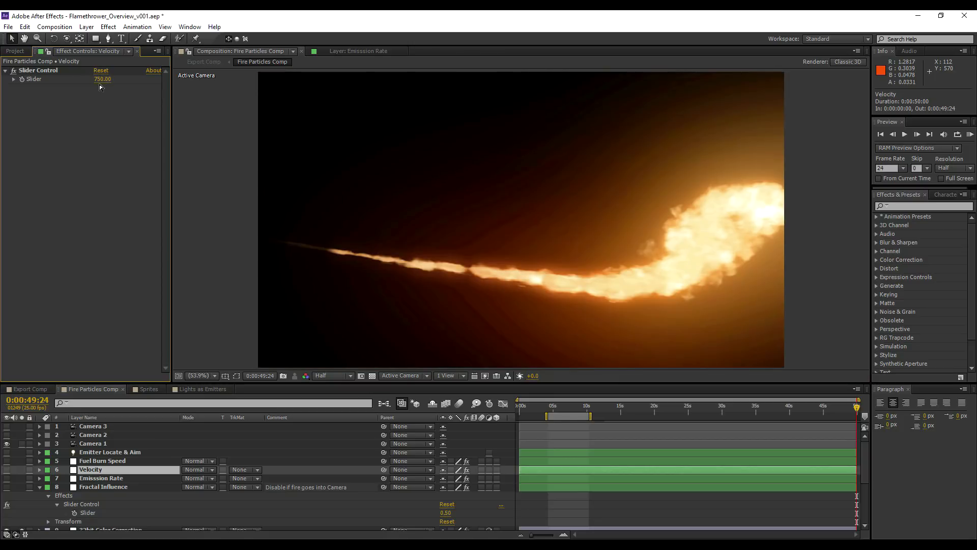
pyautogui.click(102, 79)
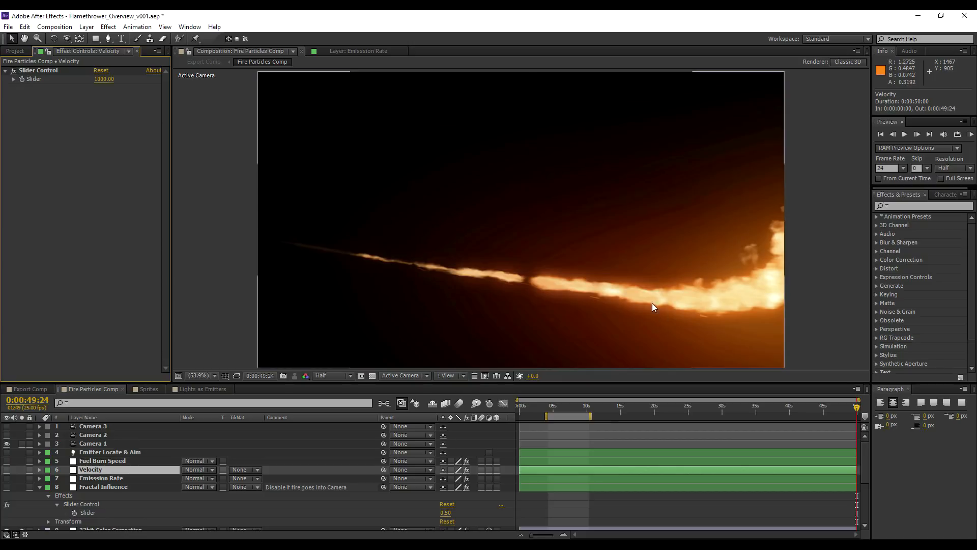
pyautogui.write('55')
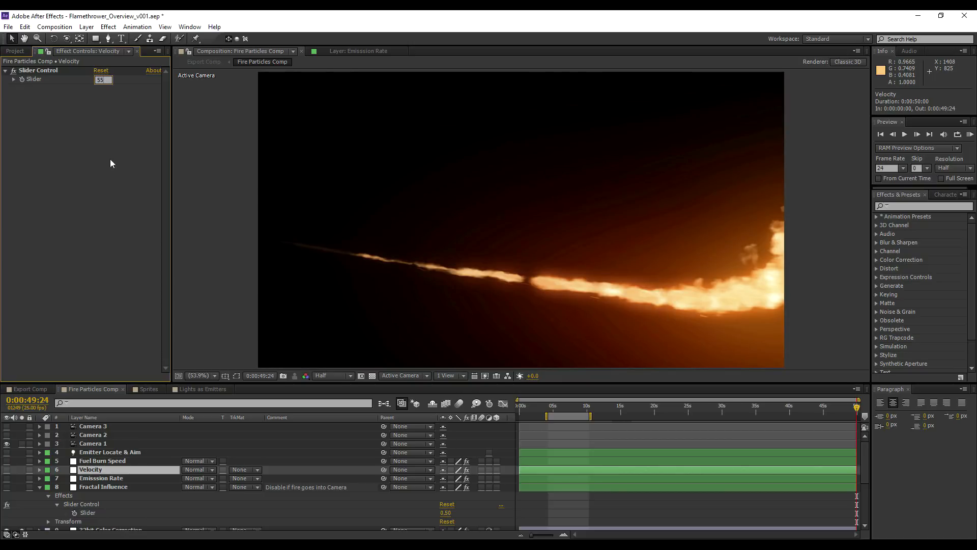
pyautogui.write('0')
pyautogui.press('Return')
# Step: Test an Emission Rate slider value of 250, and return it to 500
pyautogui.click(99, 480)
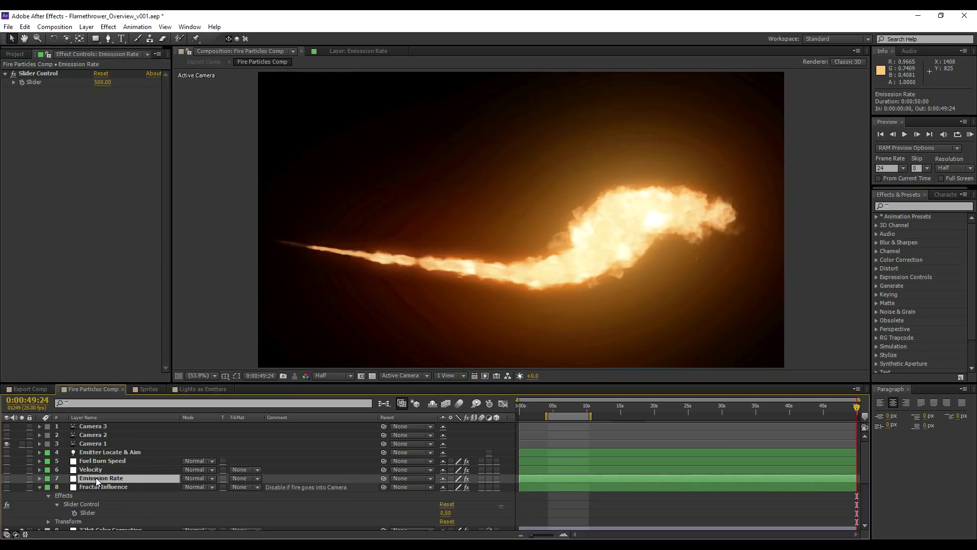
pyautogui.click(102, 82)
pyautogui.write('25')
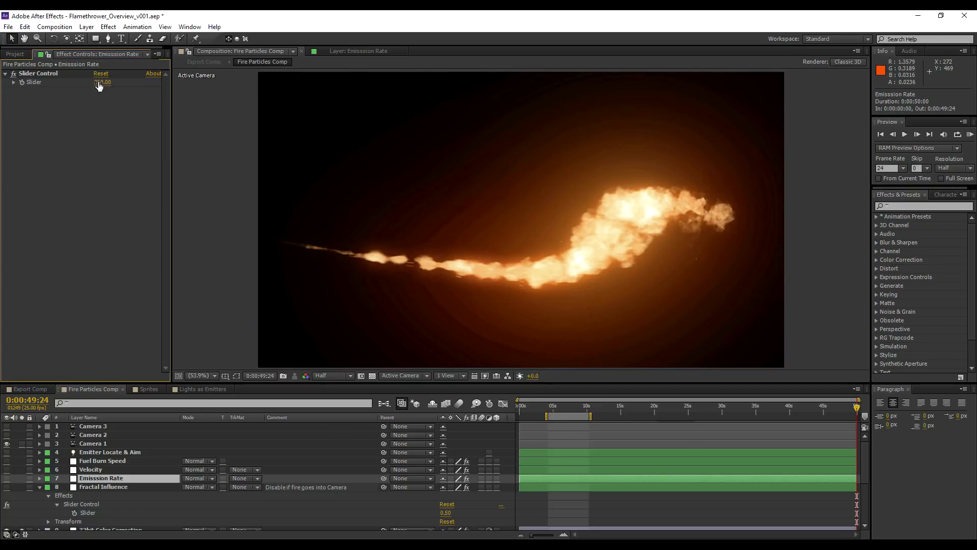
pyautogui.write('0')
pyautogui.press('Return')
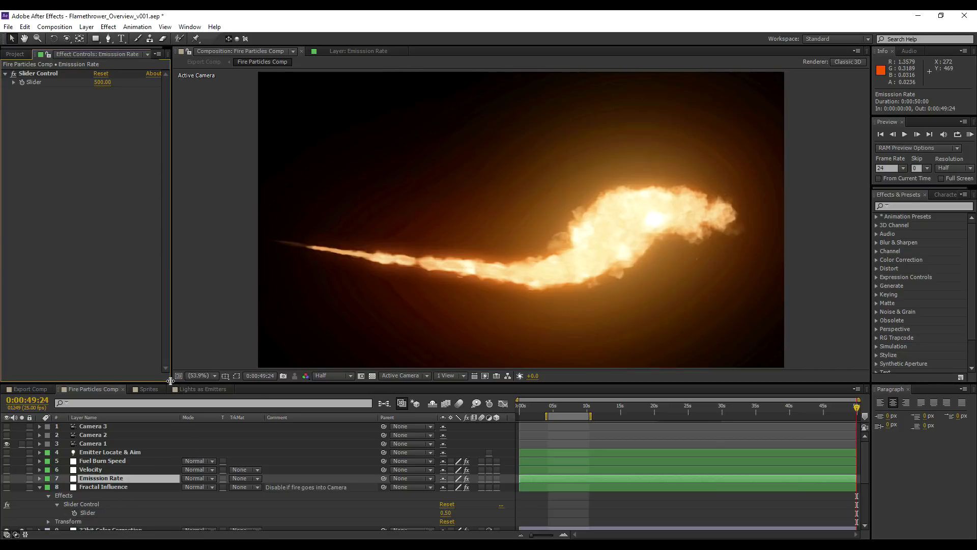
# Step: Enlarge the timeline area and make Camera 2 visible to view the flame from its angle
pyautogui.moveTo(170, 384); pyautogui.dragTo(213, 350)
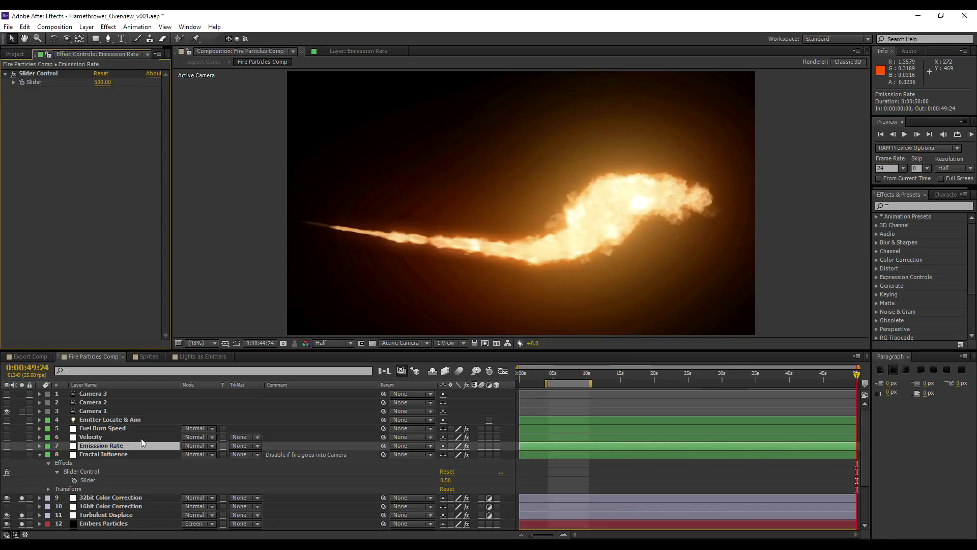
pyautogui.click(6, 402)
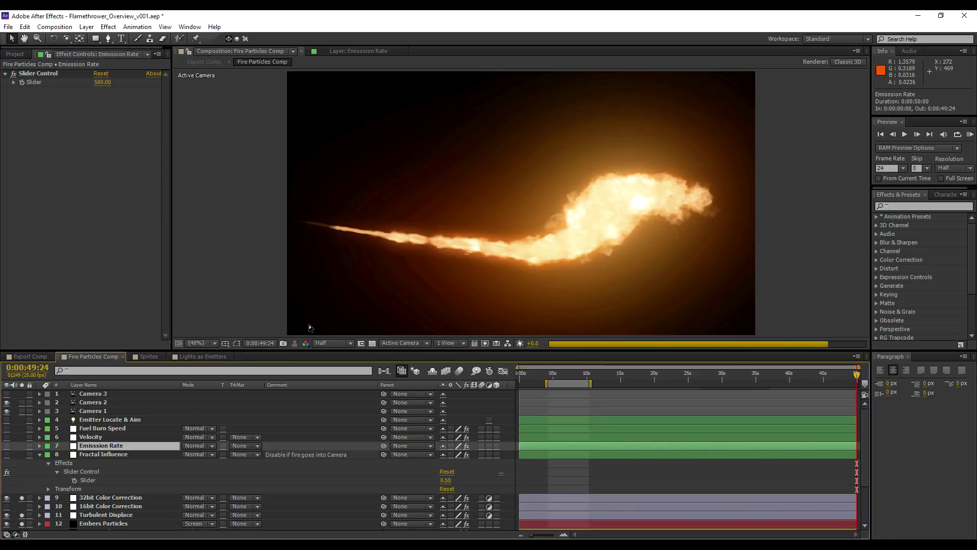
pyautogui.click(6, 394)
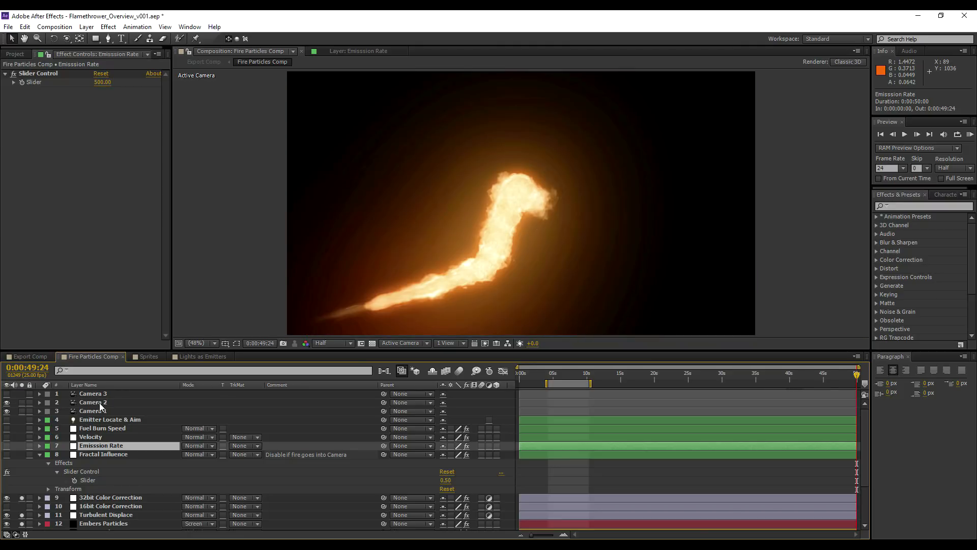
# Step: Check the camera type options in Camera 2's settings, and keep it as a Two-Node Camera
pyautogui.doubleClick(93, 403)
pyautogui.click(180, 291)
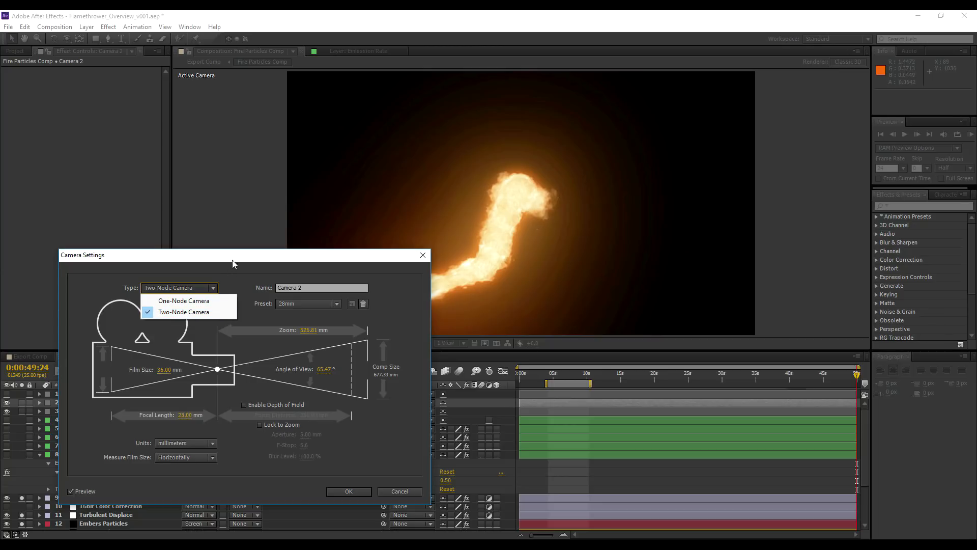
pyautogui.click(173, 312)
pyautogui.click(349, 492)
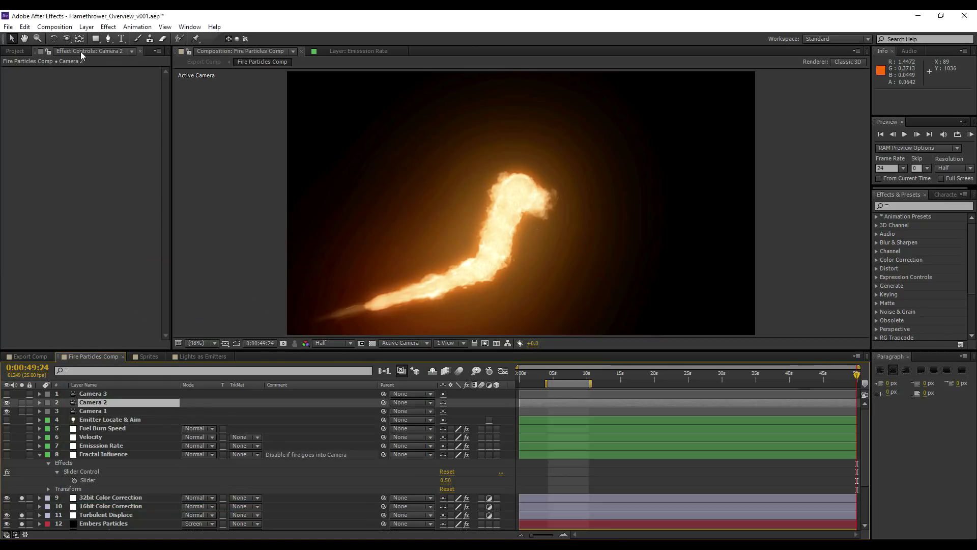
# Step: Show only Embers Particles of the particle layers, and raise the preview exposure to +1.8
pyautogui.scroll(-1, 51, 522)
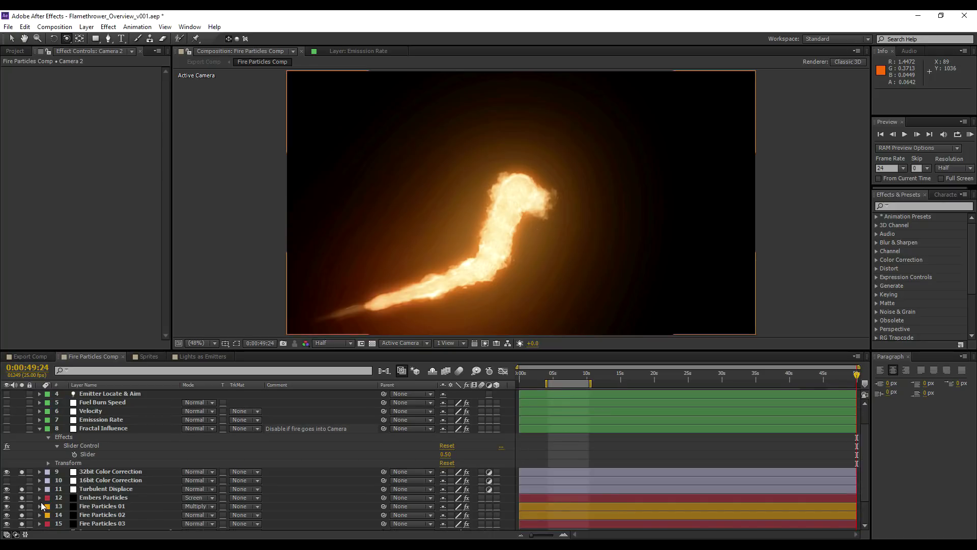
pyautogui.scroll(-1, 24, 500)
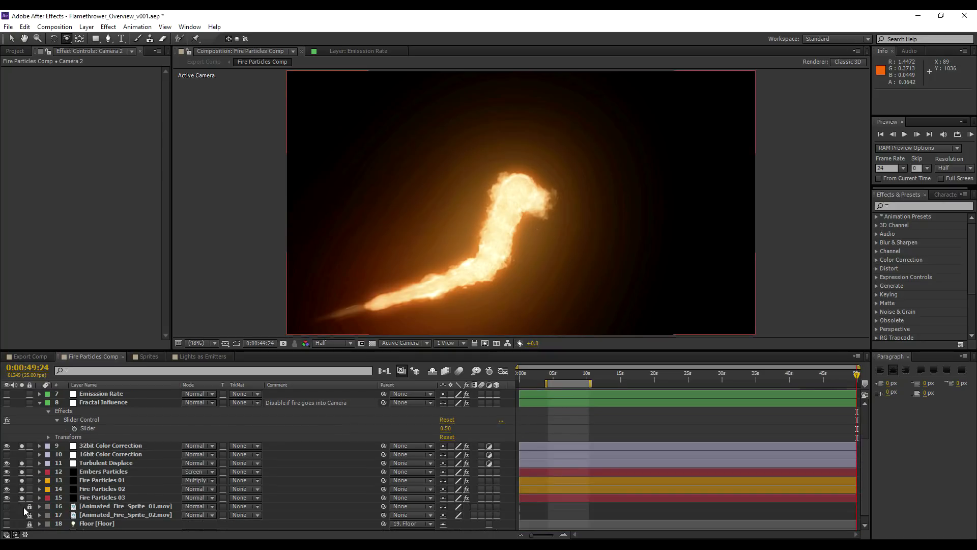
pyautogui.moveTo(533, 343); pyautogui.dragTo(543, 343)
# Step: Try orbiting Camera 2 around the embers, first as a two-node camera and again as a One-Node Camera
pyautogui.moveTo(529, 202); pyautogui.dragTo(500, 213)
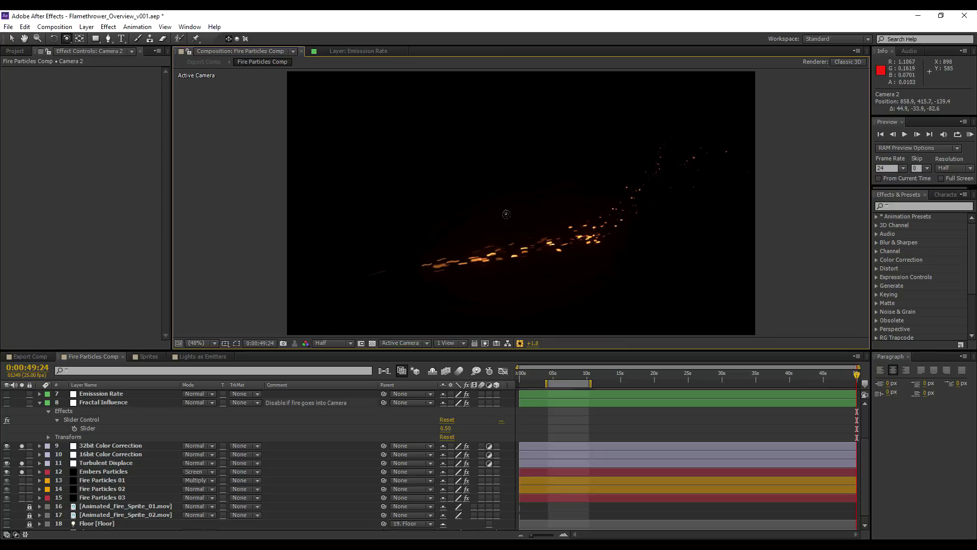
pyautogui.hotkey('ctrl', 'z')
pyautogui.scroll(3, 99, 441)
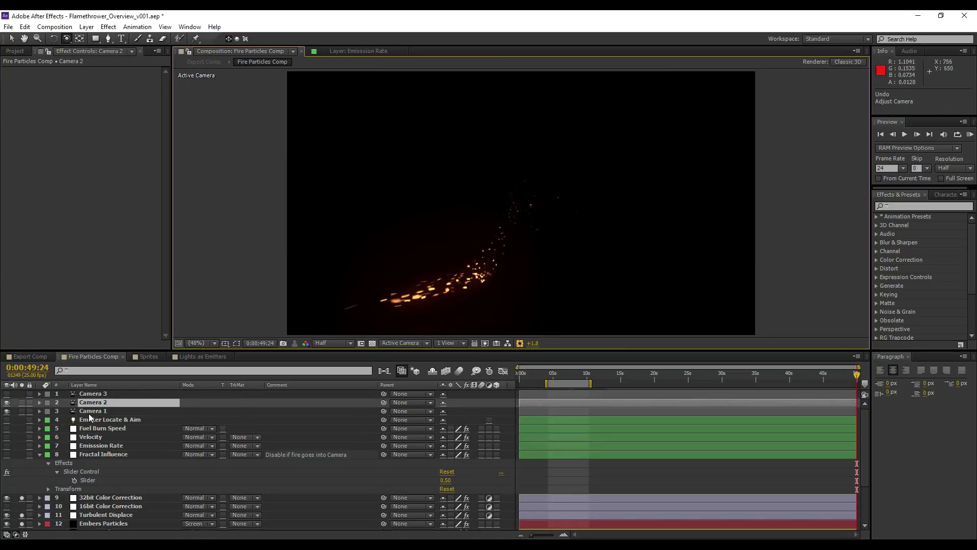
pyautogui.doubleClick(86, 405)
pyautogui.click(179, 287)
pyautogui.click(168, 299)
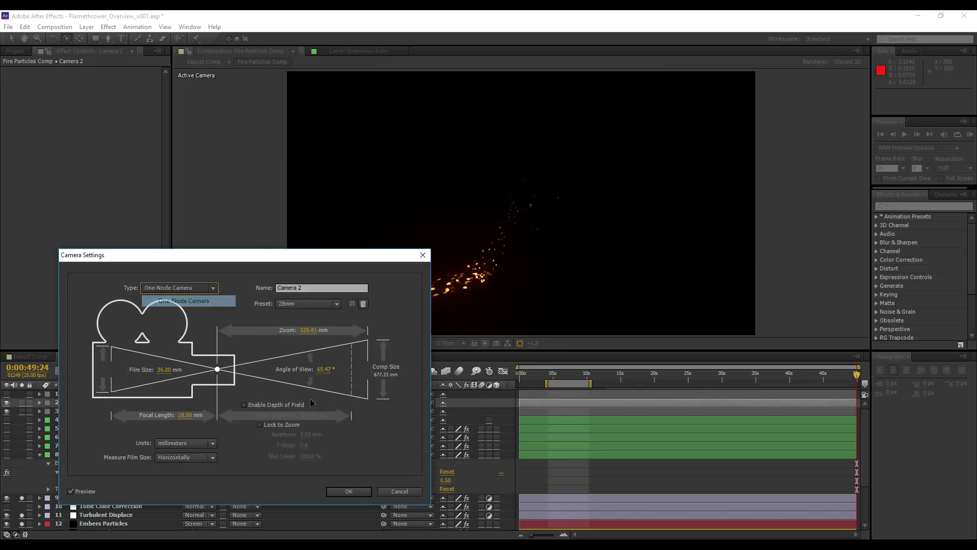
pyautogui.click(351, 491)
pyautogui.moveTo(506, 205); pyautogui.dragTo(486, 229)
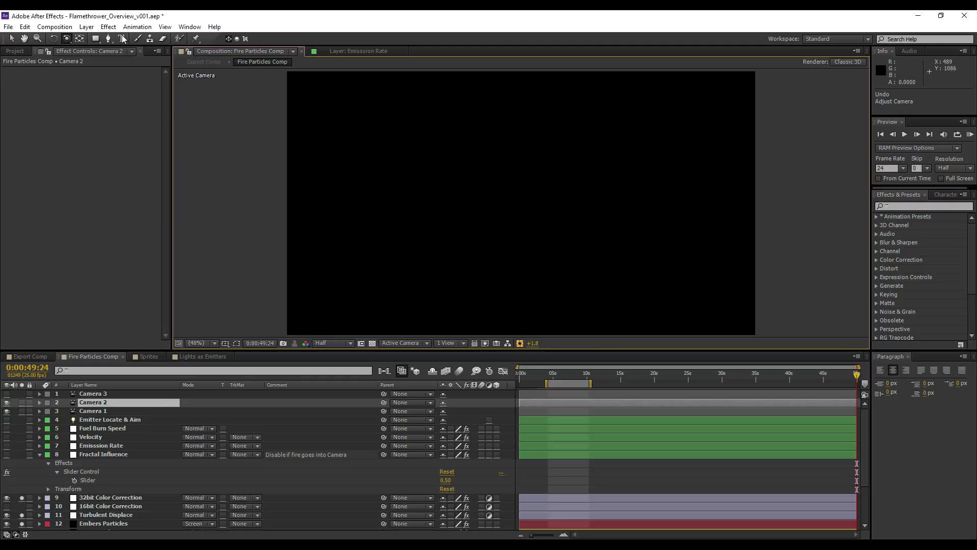
# Step: Create a new One-Node Camera named Camera 4 with the 35mm preset
pyautogui.click(87, 27)
pyautogui.moveTo(130, 43)
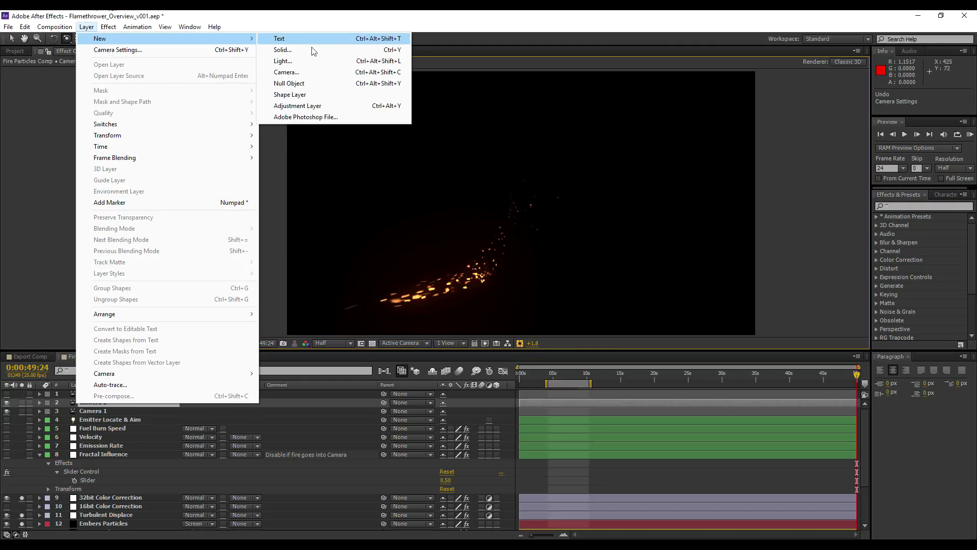
pyautogui.click(299, 76)
pyautogui.click(168, 288)
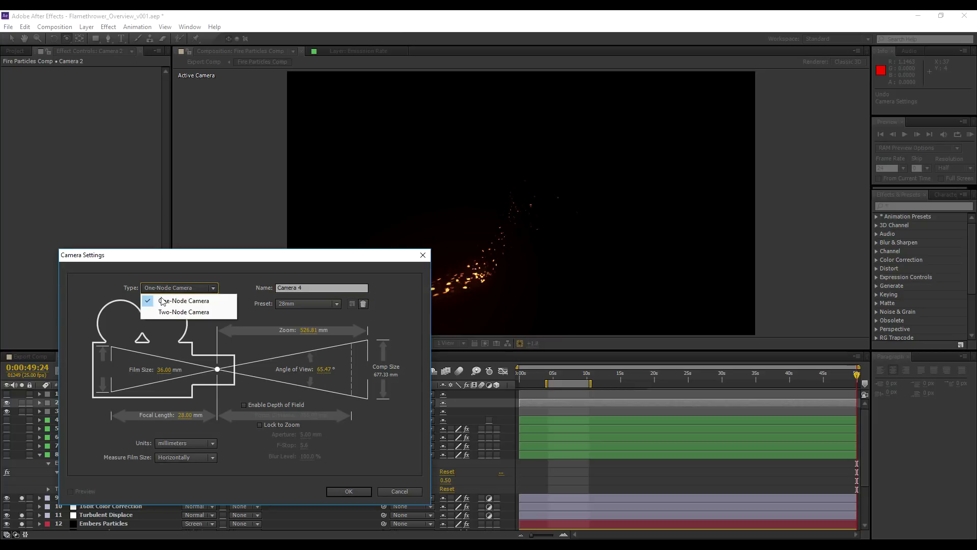
pyautogui.click(172, 303)
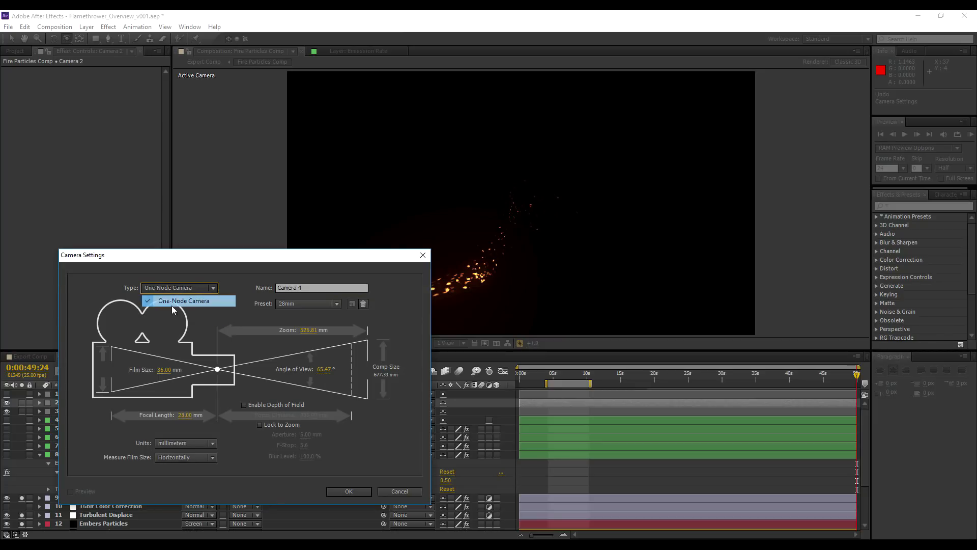
pyautogui.click(303, 304)
pyautogui.click(301, 378)
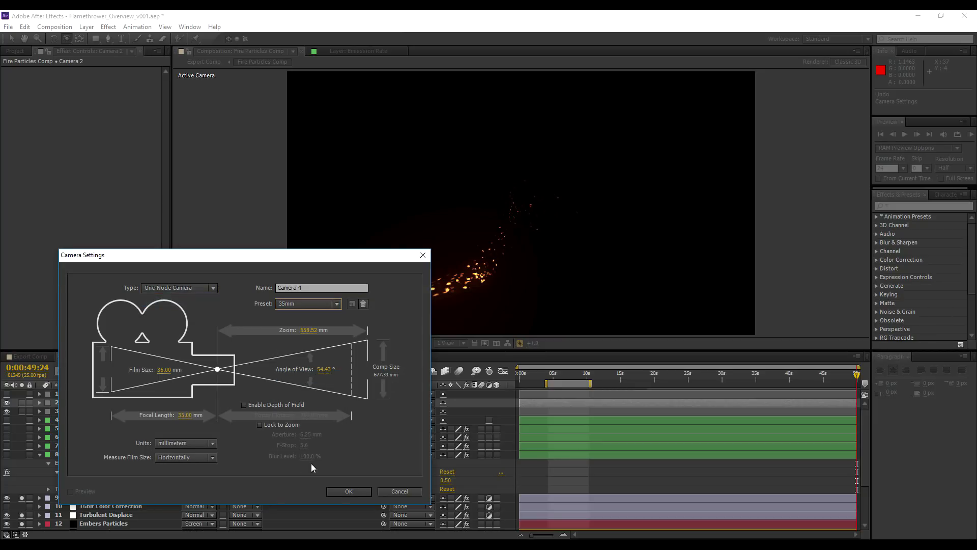
pyautogui.click(348, 491)
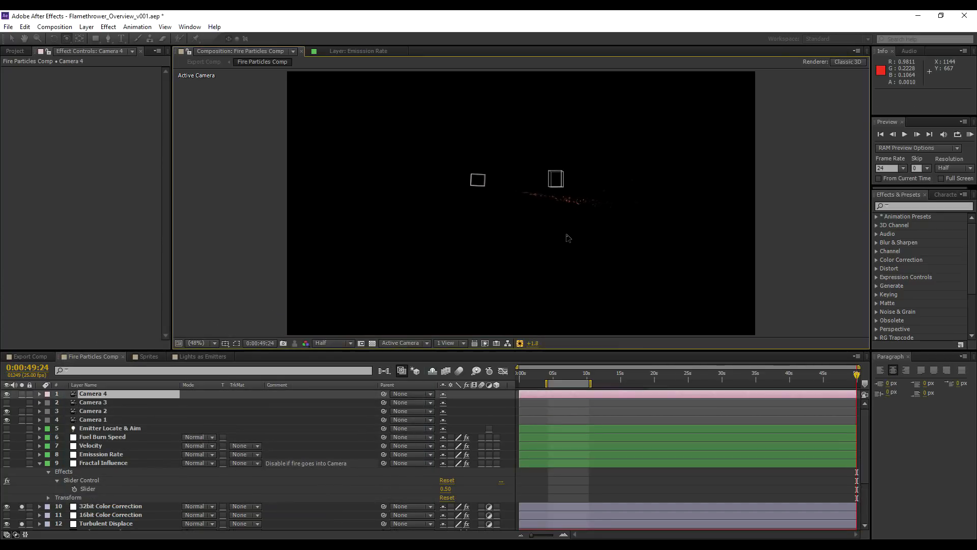
# Step: Dolly Camera 4 in towards the embers and shift it sideways, to a position of about 1186, 474, -302
pyautogui.moveTo(65, 44); pyautogui.dragTo(109, 72)
pyautogui.moveTo(543, 241); pyautogui.dragTo(566, 148)
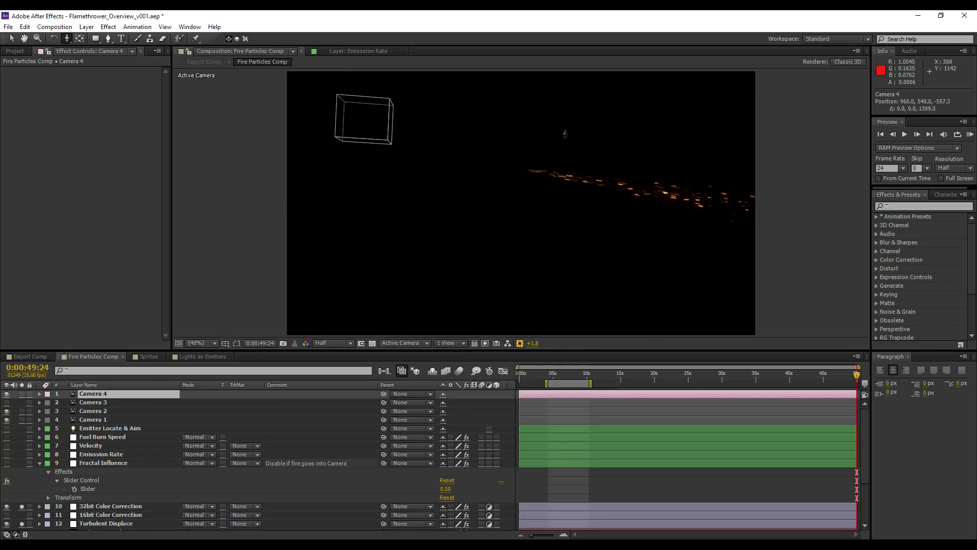
pyautogui.moveTo(66, 38); pyautogui.dragTo(108, 62)
pyautogui.moveTo(538, 161); pyautogui.dragTo(431, 197)
pyautogui.moveTo(68, 39); pyautogui.dragTo(109, 73)
pyautogui.moveTo(434, 295); pyautogui.dragTo(514, 143)
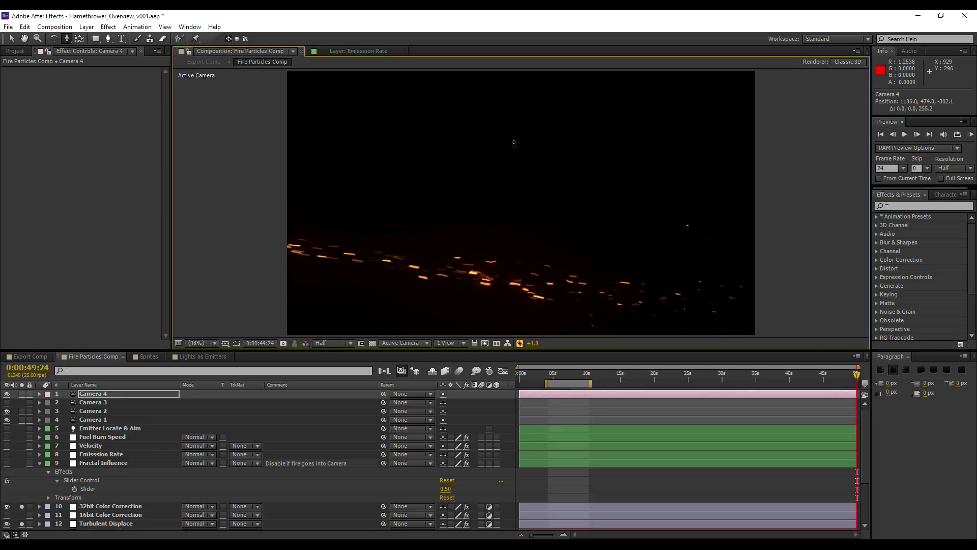
# Step: Orbit Camera 4 around the embers, ending at an orientation of about 355.5°, 358.2°, 359.9°, and enlarge the composition viewer
pyautogui.moveTo(68, 40); pyautogui.dragTo(101, 52)
pyautogui.moveTo(547, 165); pyautogui.dragTo(343, 340)
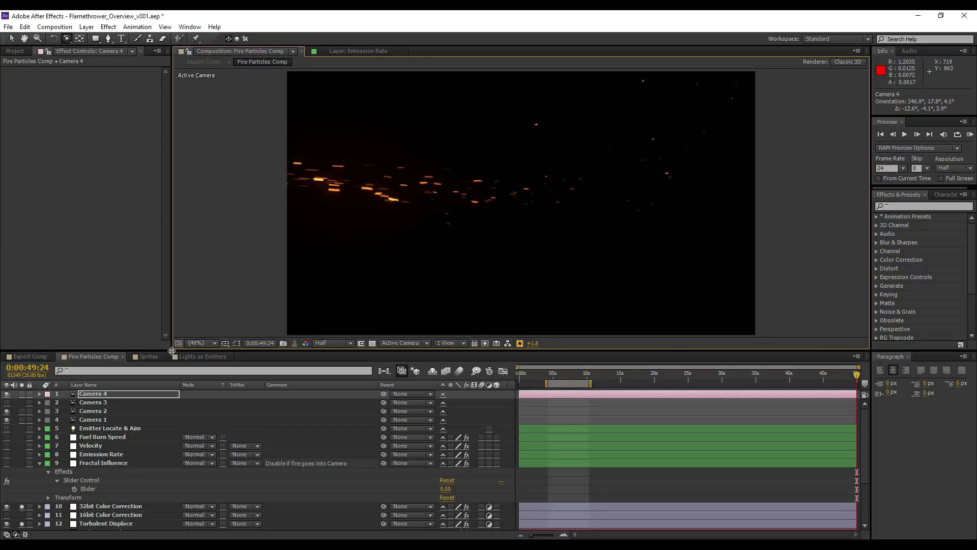
pyautogui.moveTo(167, 356); pyautogui.dragTo(151, 378)
pyautogui.moveTo(527, 247); pyautogui.dragTo(546, 255)
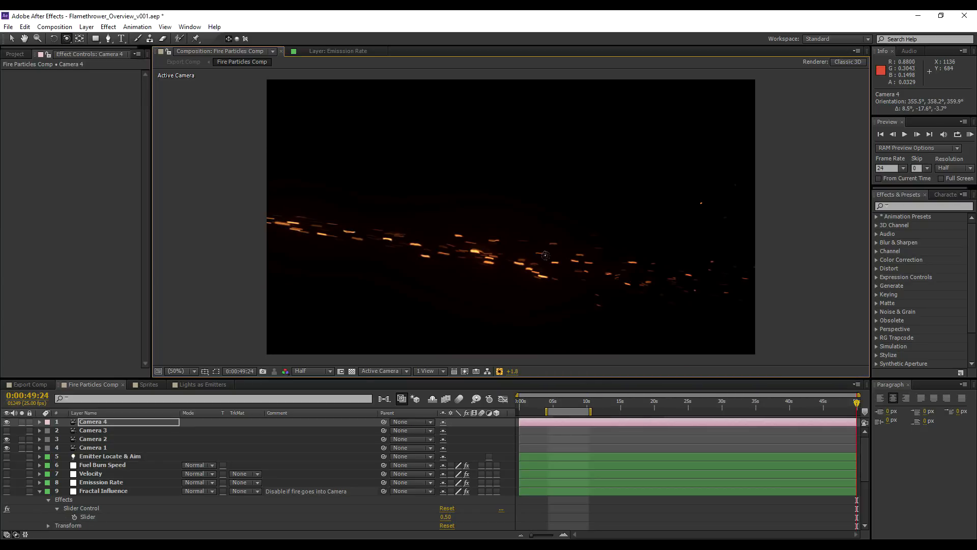
# Step: Hide Camera 4 and Camera 2 to view through Camera 1, and unsolo Embers Particles, Turbulent Displace and 32bit Color Correction
pyautogui.click(7, 423)
pyautogui.click(6, 440)
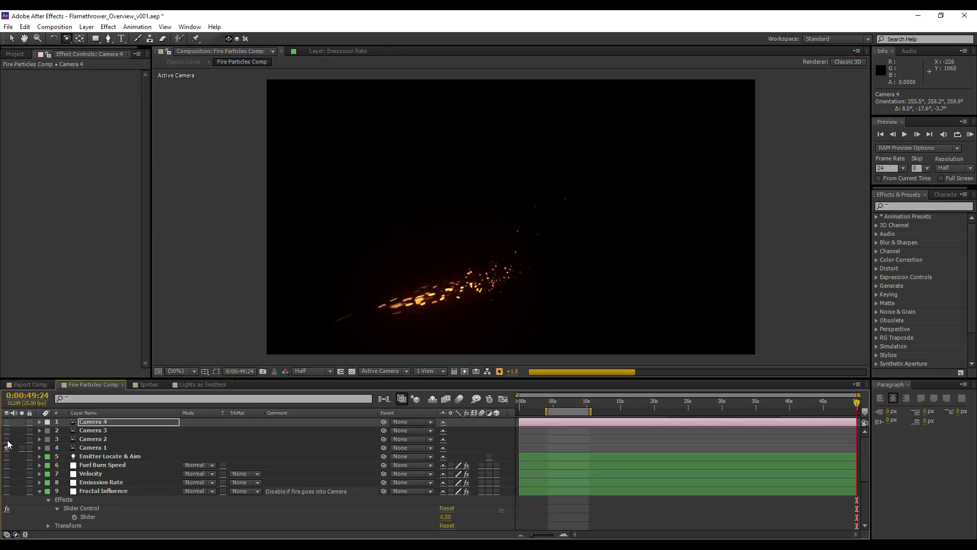
pyautogui.scroll(-1, 36, 485)
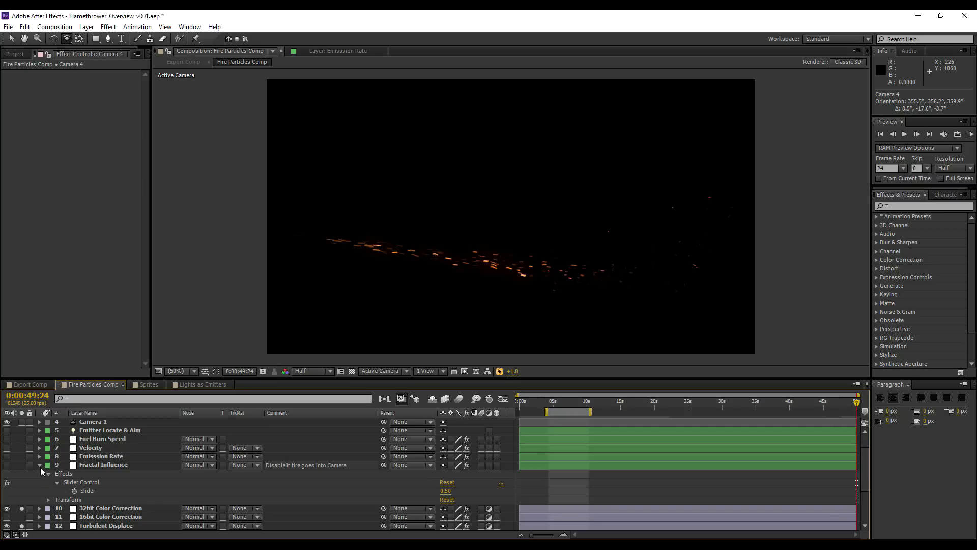
pyautogui.click(40, 467)
pyautogui.moveTo(22, 503); pyautogui.dragTo(22, 477)
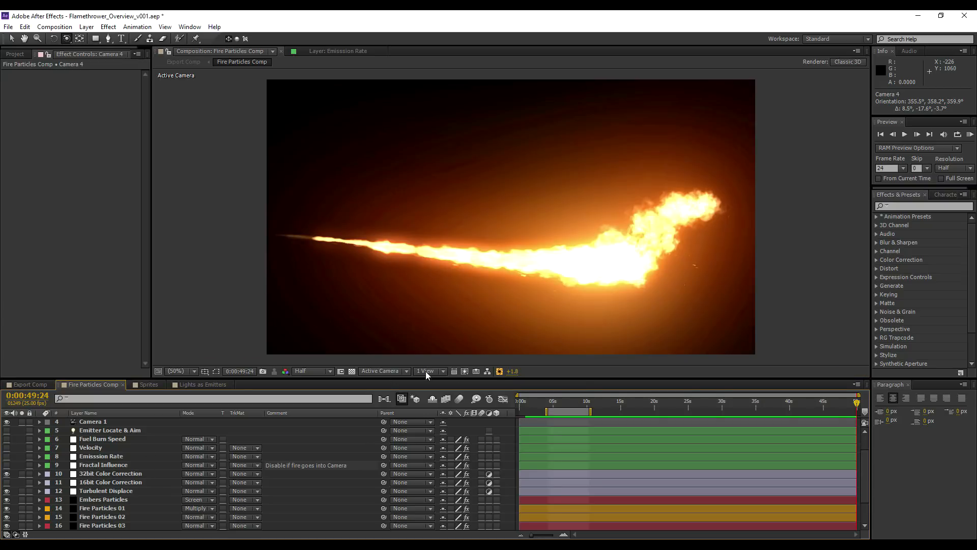
# Step: Try a preview exposure of +2.0 on the full fire, and reset the exposure to +0.0
pyautogui.click(500, 372)
pyautogui.moveTo(513, 375); pyautogui.dragTo(532, 381)
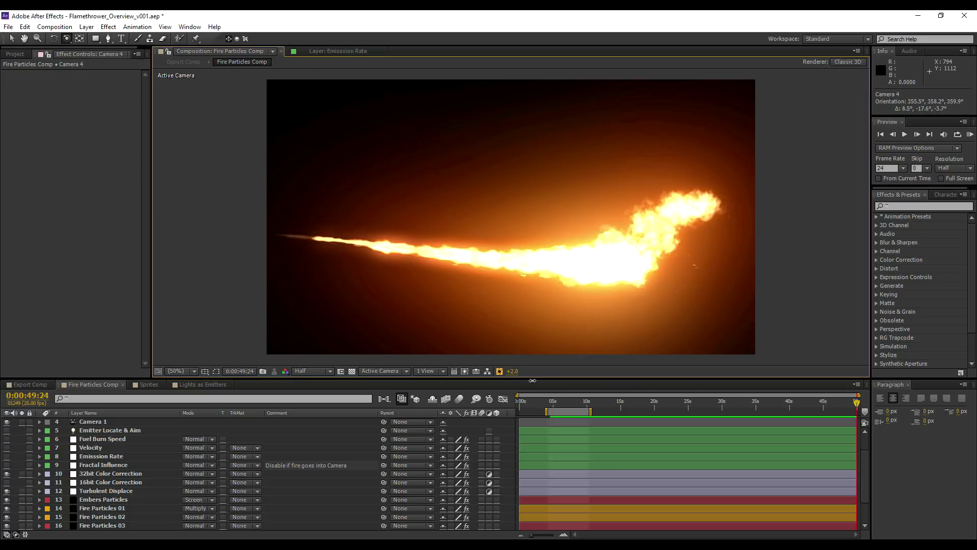
pyautogui.click(500, 371)
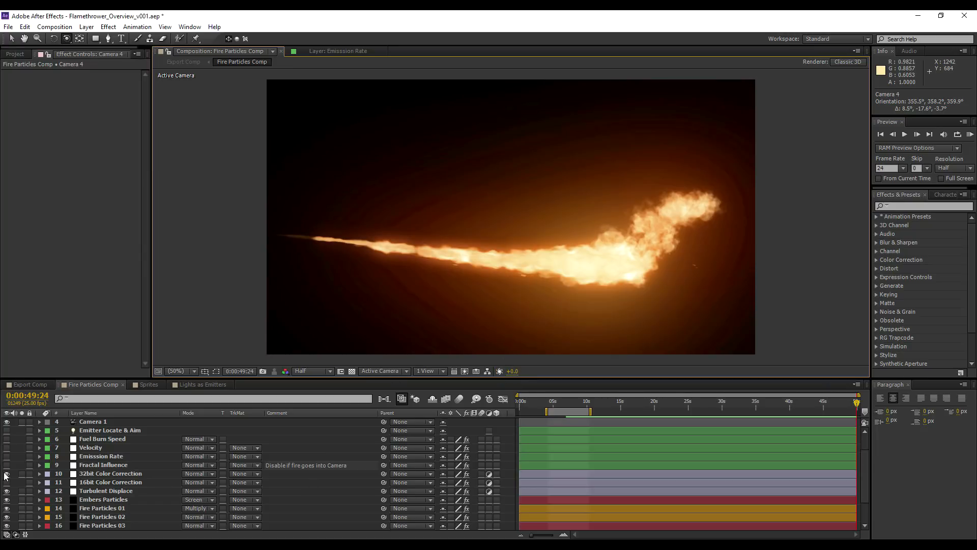
pyautogui.scroll(-1, 147, 482)
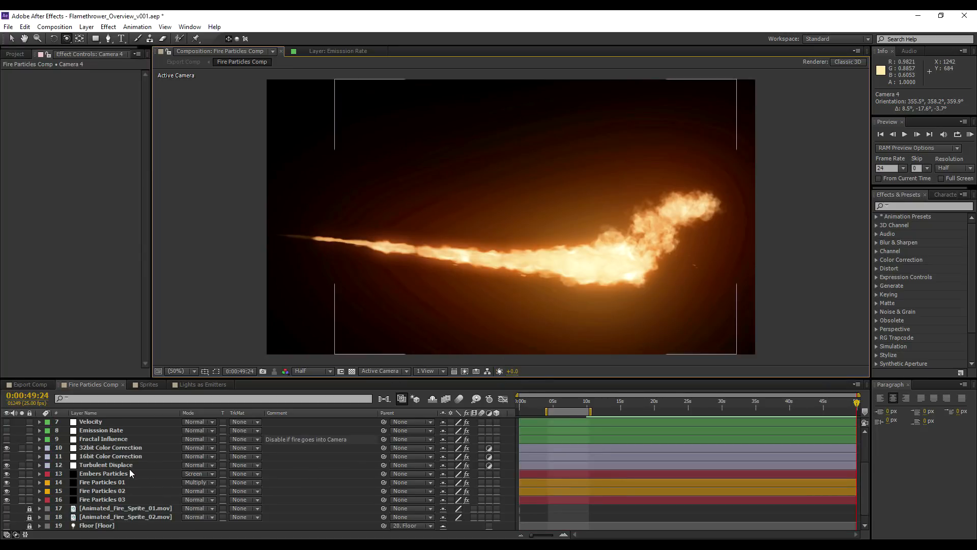
pyautogui.scroll(-1, 130, 472)
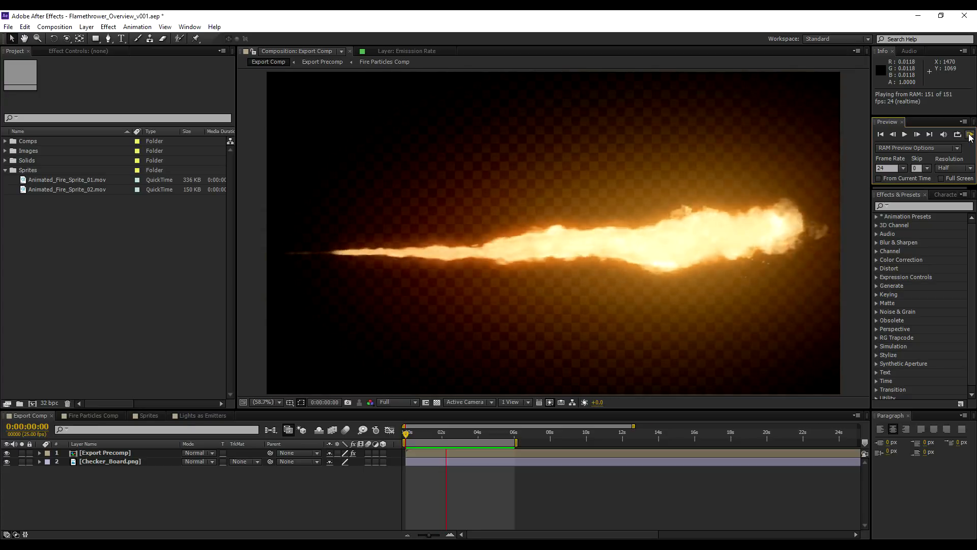